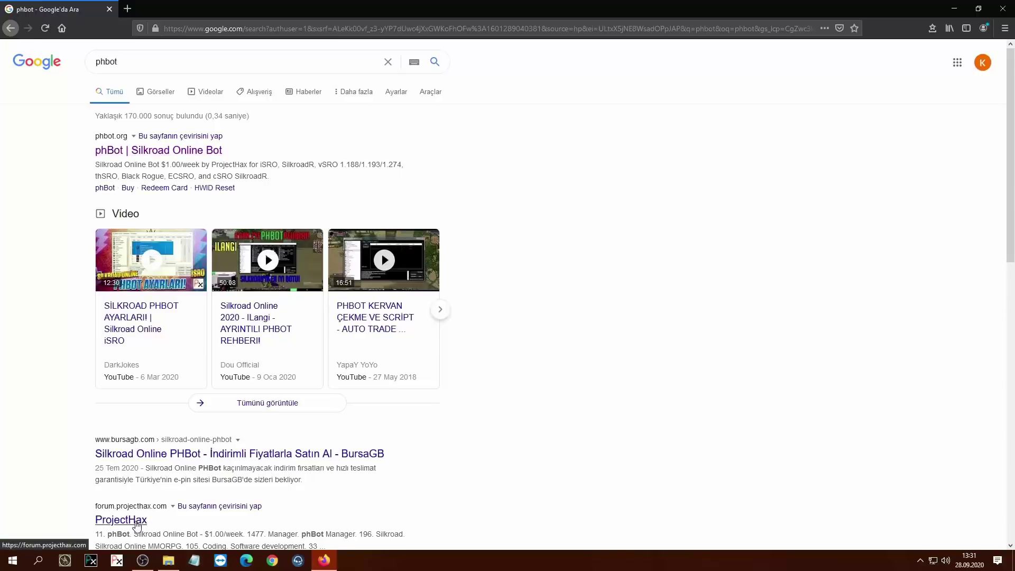
Step: Open the ProjectHax forum in a background tab, load phbot.org, and switch to the forum
{"action": "middle_click", "coordinate": [138, 525]}
{"action": "left_click", "coordinate": [136, 153]}
{"action": "left_click", "coordinate": [173, 5]}
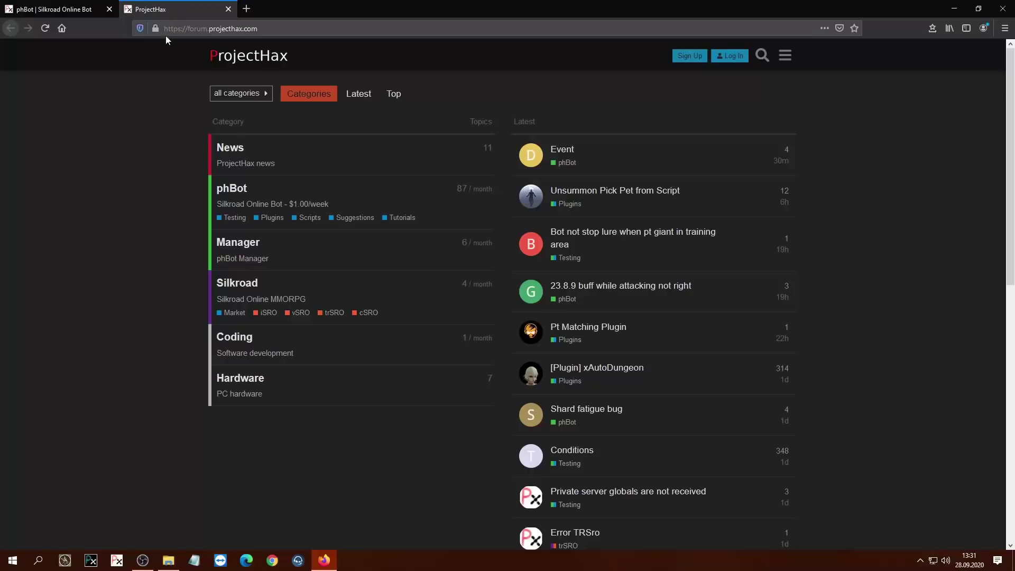
{"action": "left_click", "coordinate": [175, 29]}
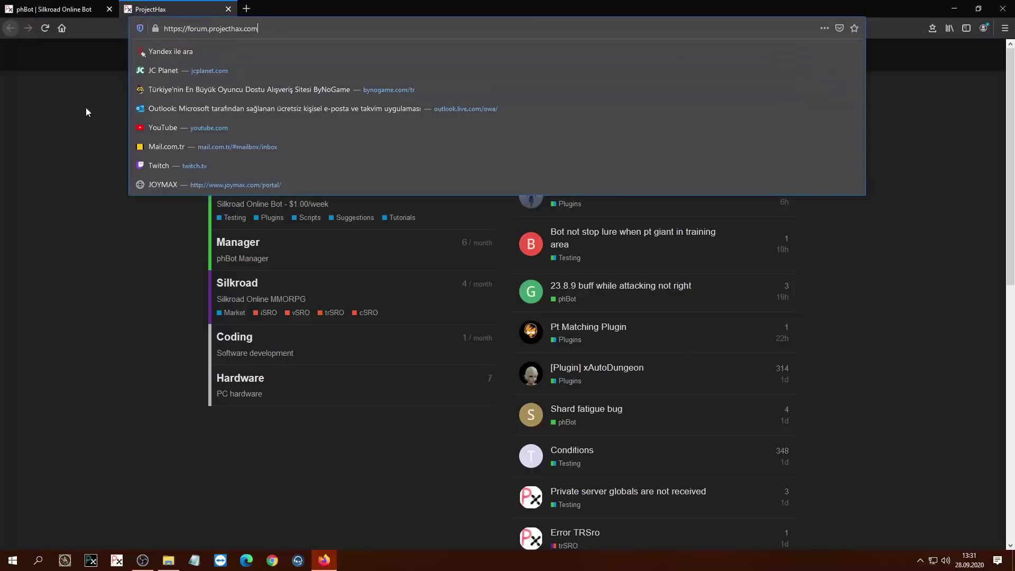
{"action": "left_click", "coordinate": [25, 143]}
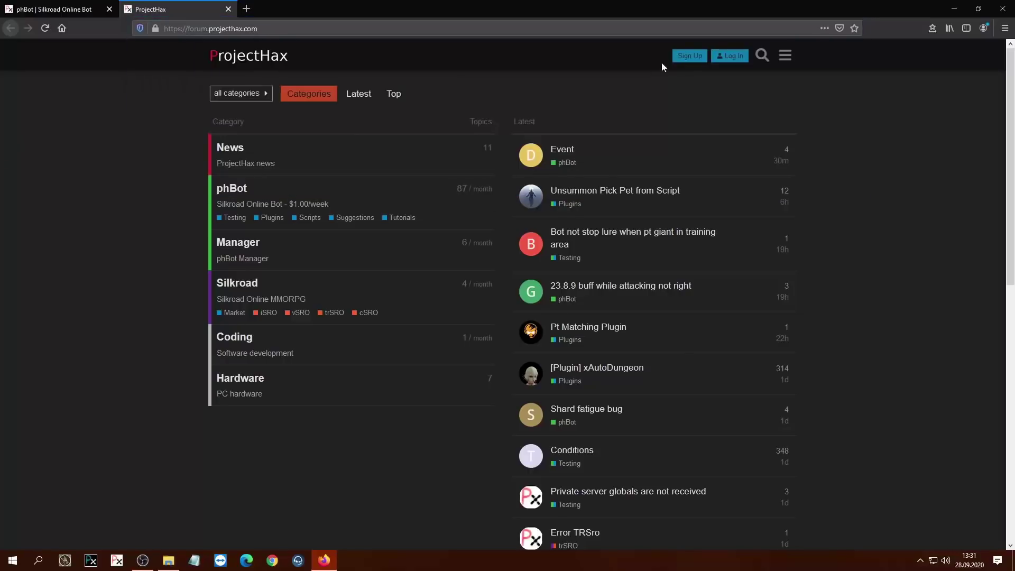
Step: View the forum's Sign Up and Log In forms, then close the forum tab
{"action": "left_click", "coordinate": [692, 59]}
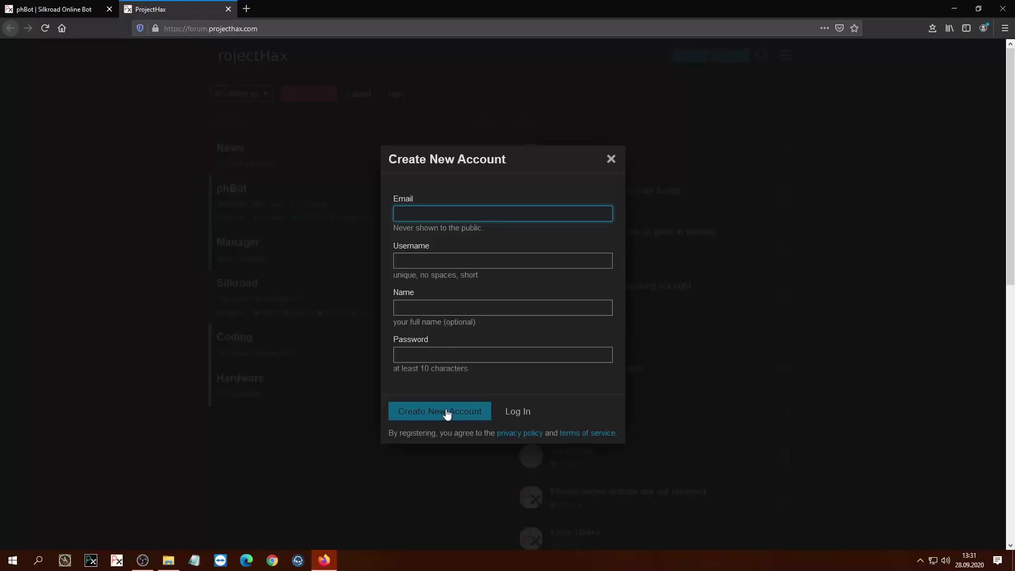
{"action": "left_click", "coordinate": [629, 163]}
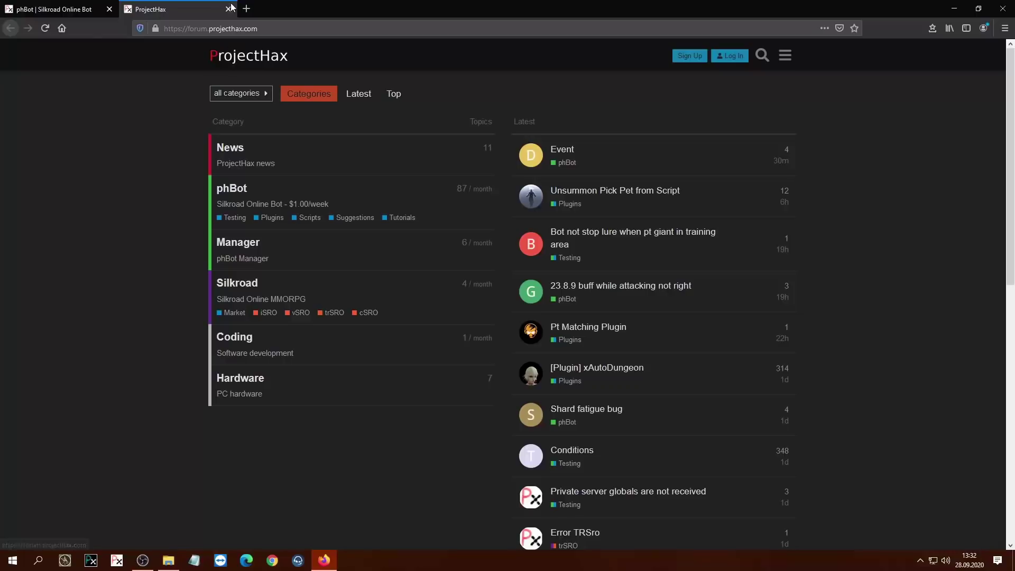
{"action": "left_click", "coordinate": [731, 56]}
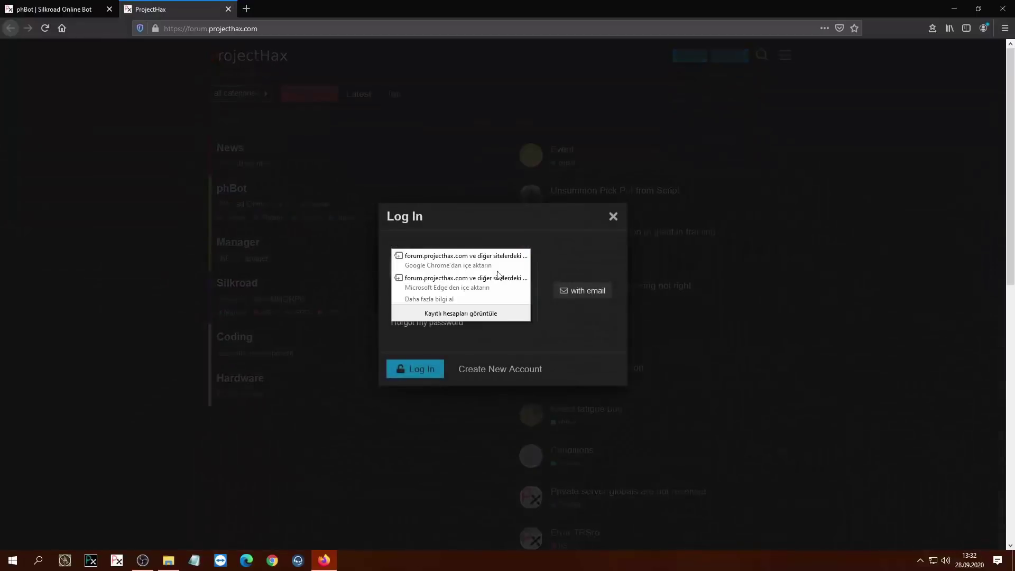
{"action": "left_click", "coordinate": [228, 9]}
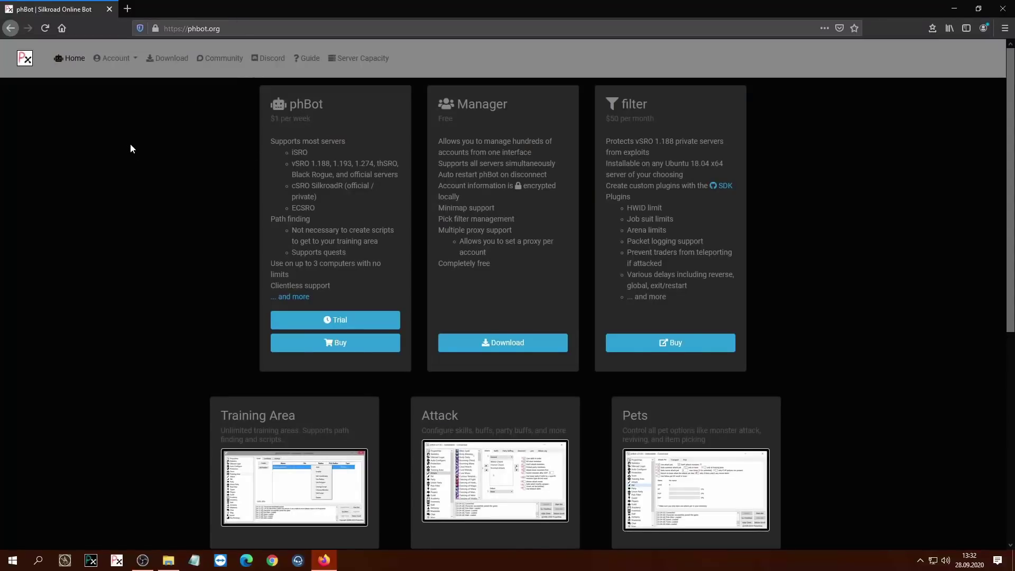
Step: Cancel the phBot installer download and go to the phBot purchase page
{"action": "left_click", "coordinate": [162, 61]}
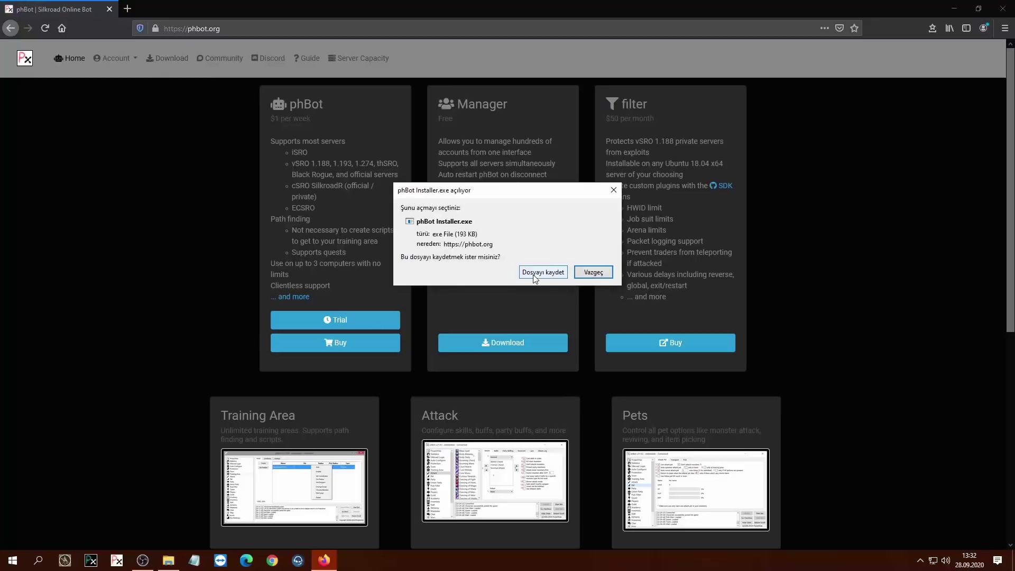
{"action": "left_click", "coordinate": [594, 273]}
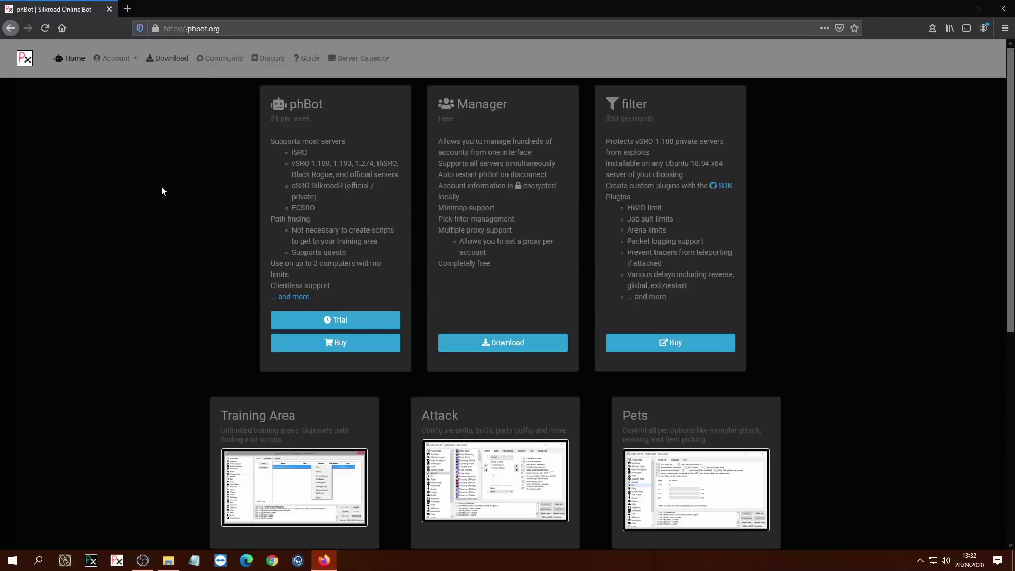
{"action": "left_click", "coordinate": [332, 346]}
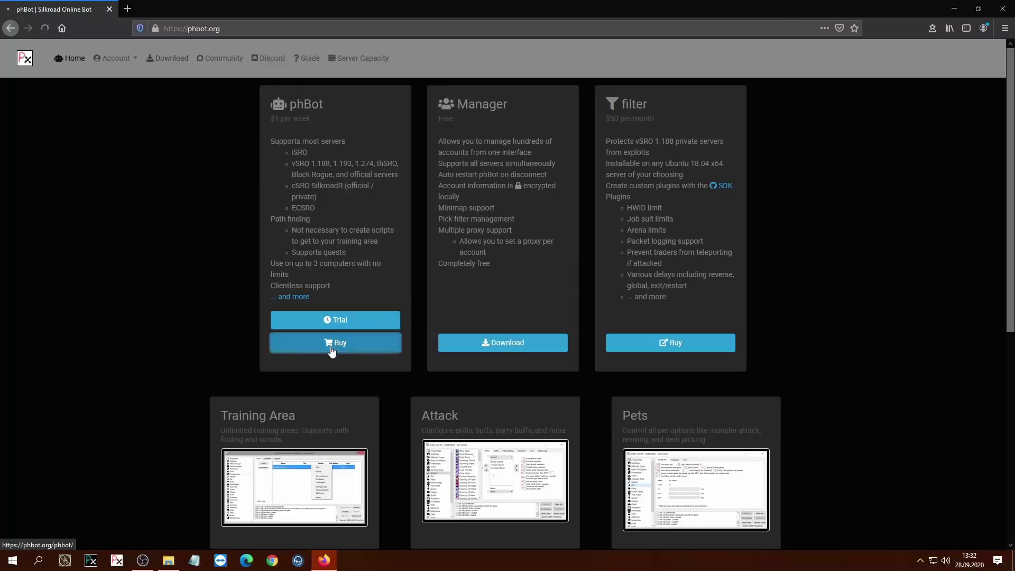
Step: Paste the buyer's e-mail into both e-mail fields and choose a 4-week subscription
{"action": "left_click", "coordinate": [326, 200]}
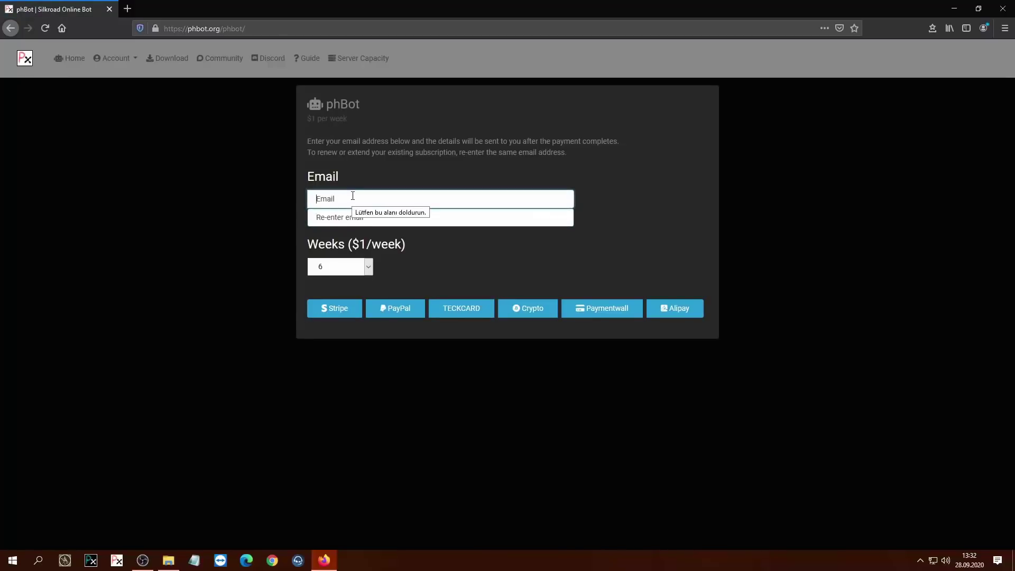
{"action": "key", "text": "ctrl+v"}
{"action": "key", "text": "Tab"}
{"action": "key", "text": "ctrl+v"}
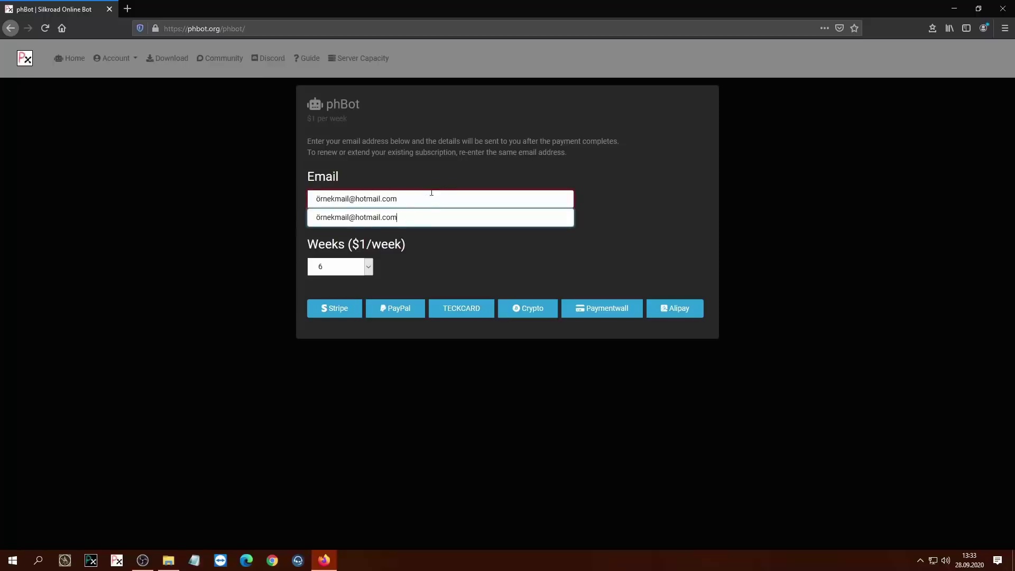
{"action": "left_click", "coordinate": [368, 267]}
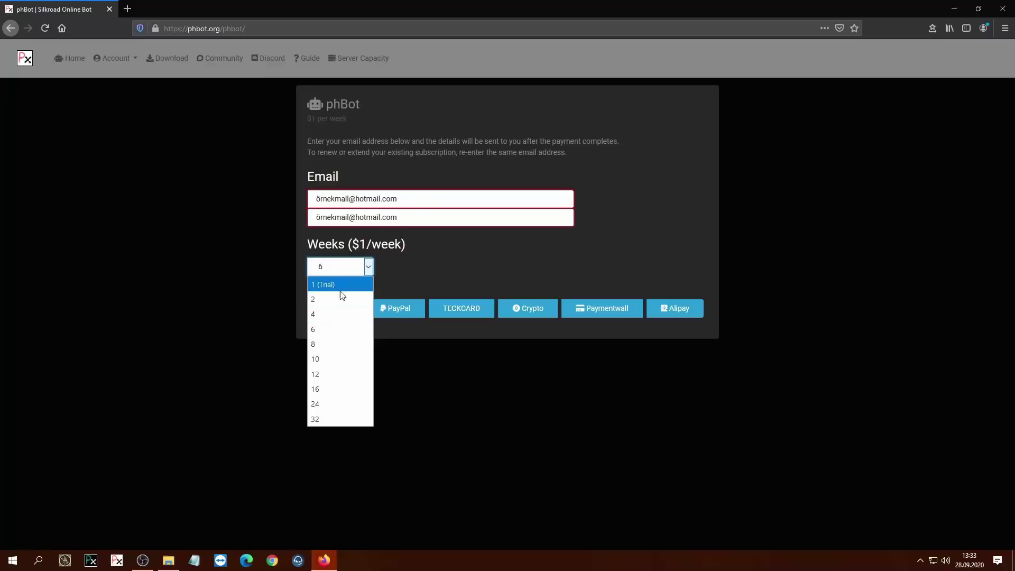
{"action": "left_click", "coordinate": [335, 314]}
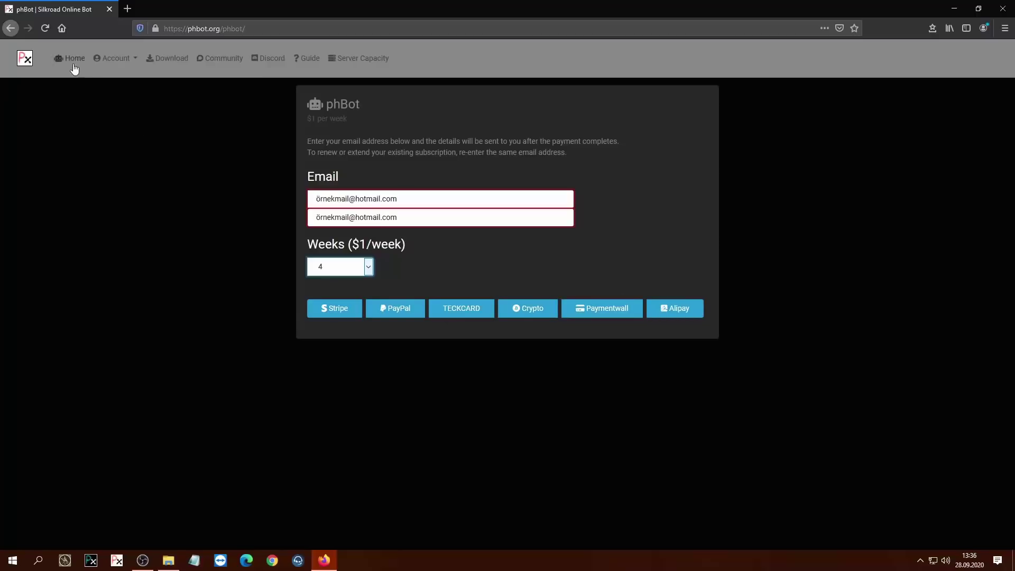
Step: Go to Account > Password Reset and paste in the account e-mail
{"action": "left_click", "coordinate": [136, 59]}
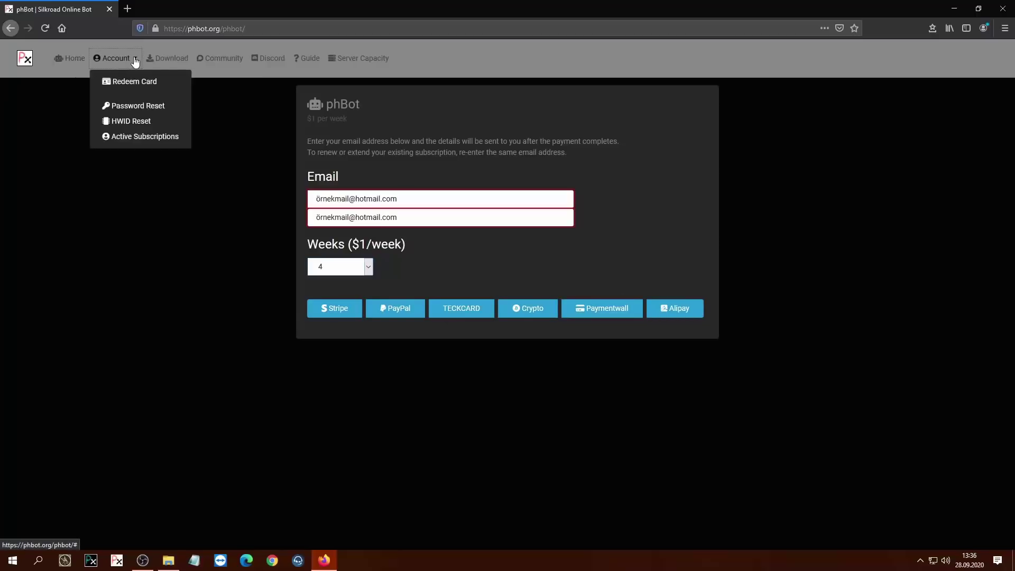
{"action": "left_click", "coordinate": [122, 106]}
{"action": "left_click", "coordinate": [353, 167]}
{"action": "key", "text": "ctrl+v"}
Step: Attempt the captcha, submit the password reset, and minimize the browser
{"action": "left_click", "coordinate": [341, 227]}
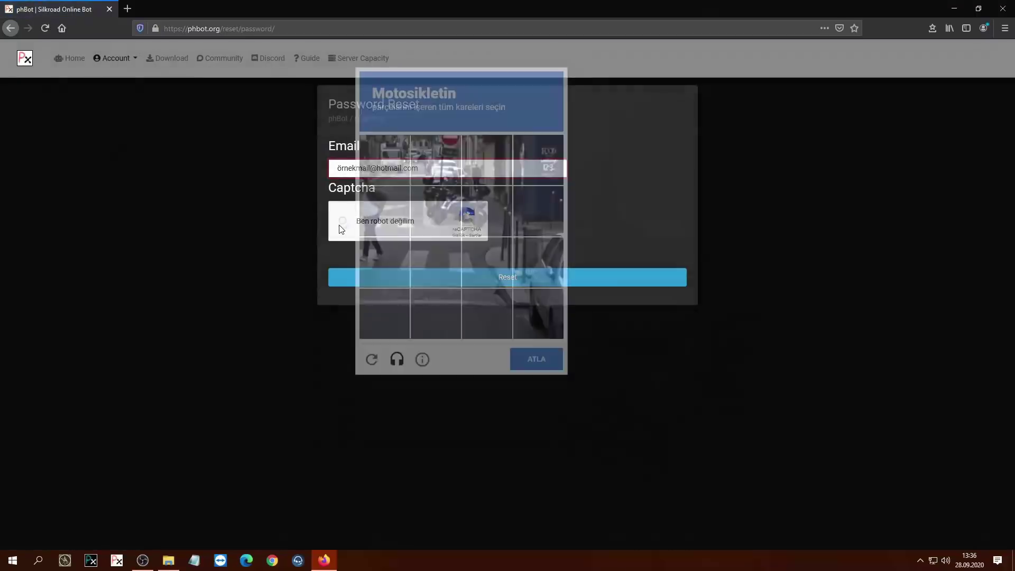
{"action": "left_click", "coordinate": [163, 295]}
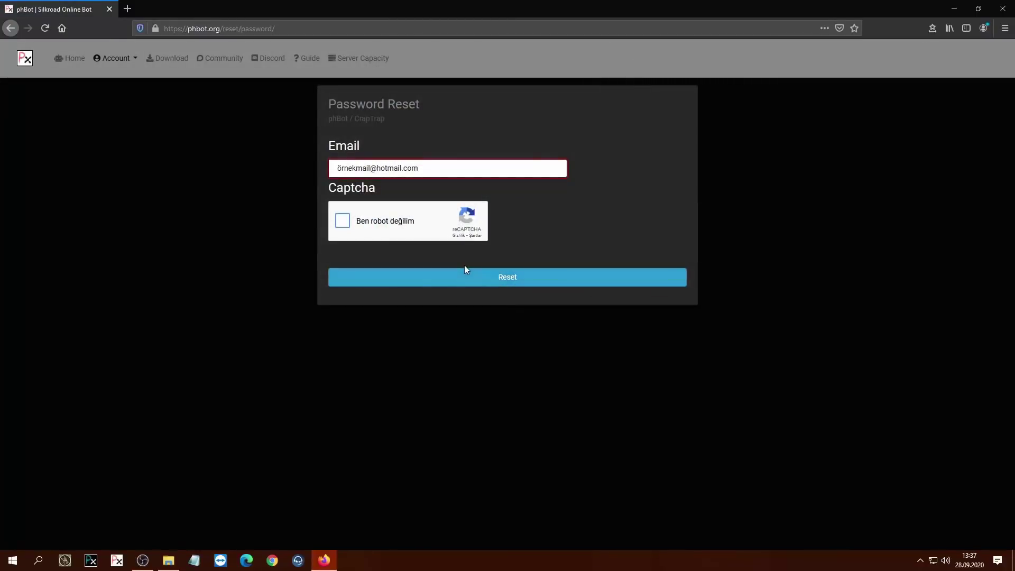
{"action": "left_click", "coordinate": [463, 267]}
{"action": "left_click", "coordinate": [955, 8]}
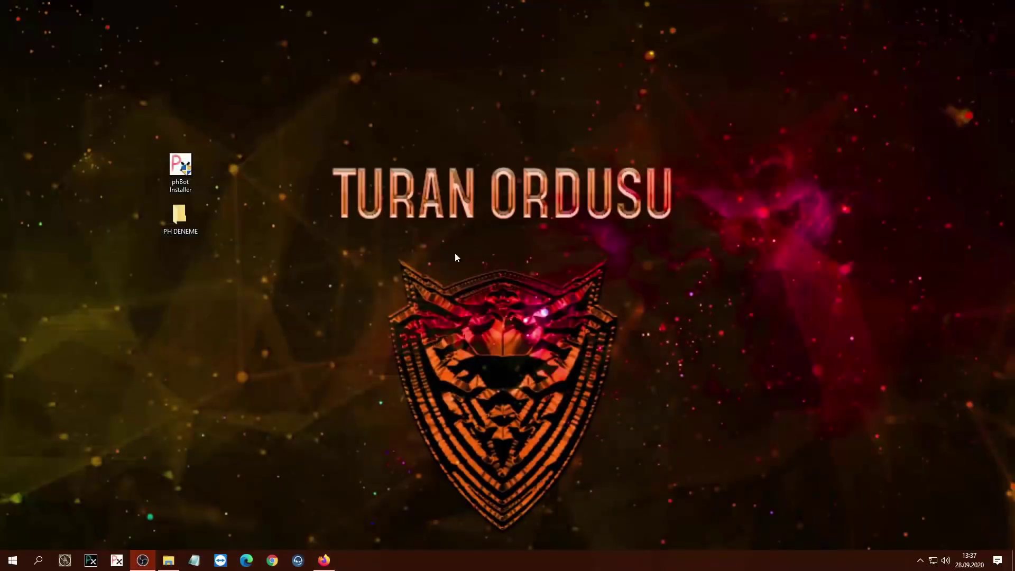
Step: Install phBot Testing 23.9.1 together with Manager 1.9.5, then close the installer
{"action": "double_click", "coordinate": [182, 169]}
{"action": "left_click", "coordinate": [391, 223]}
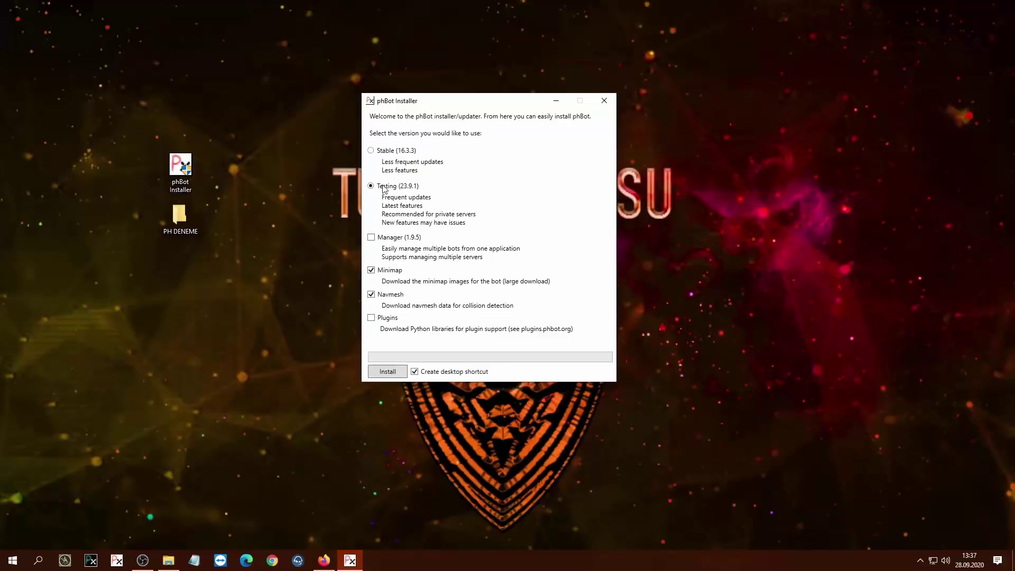
{"action": "left_click", "coordinate": [371, 237]}
{"action": "left_click", "coordinate": [604, 100]}
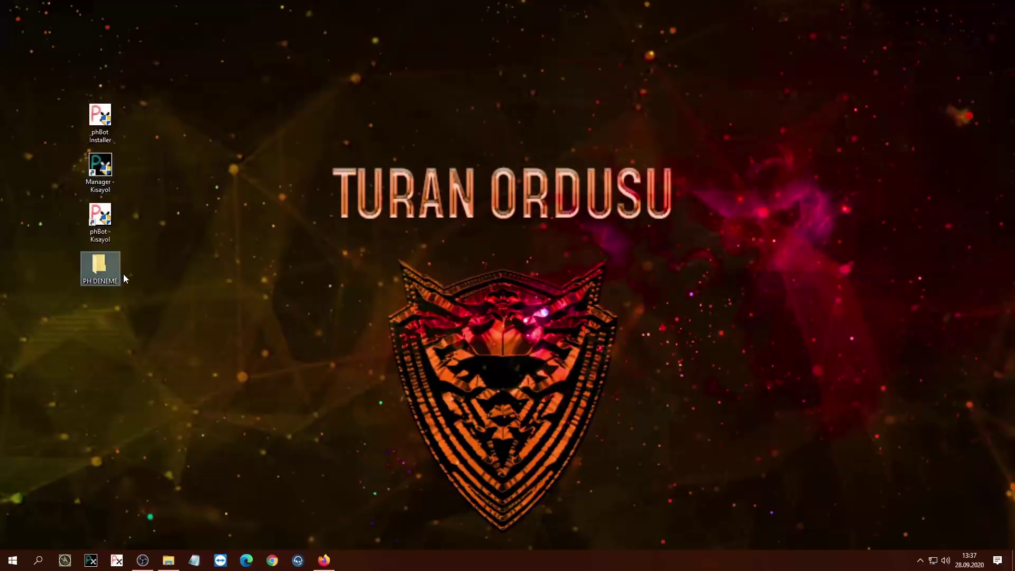
Step: Delete the PH DENEME folder, move the phBot shortcut lower, and start phBot from it
{"action": "key", "text": "Delete"}
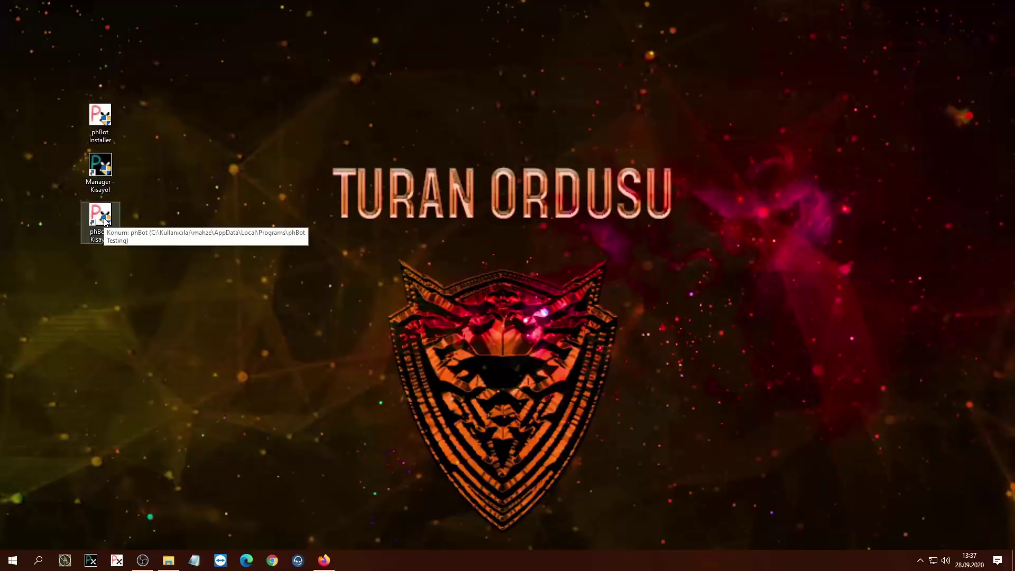
{"action": "left_click_drag", "start_coordinate": [211, 215], "coordinate": [48, 265]}
{"action": "left_click", "coordinate": [215, 347]}
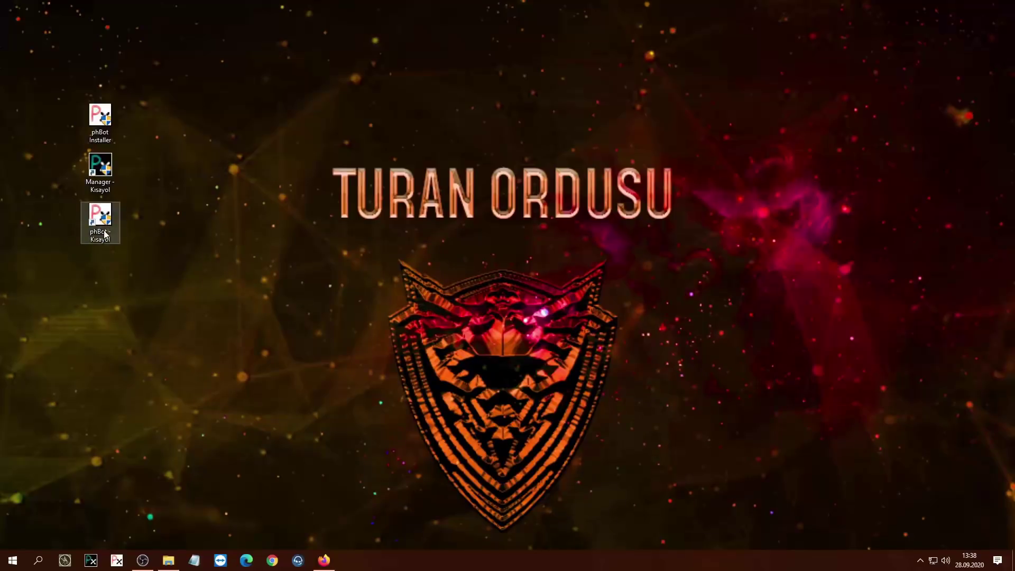
{"action": "left_click_drag", "start_coordinate": [106, 217], "coordinate": [106, 281]}
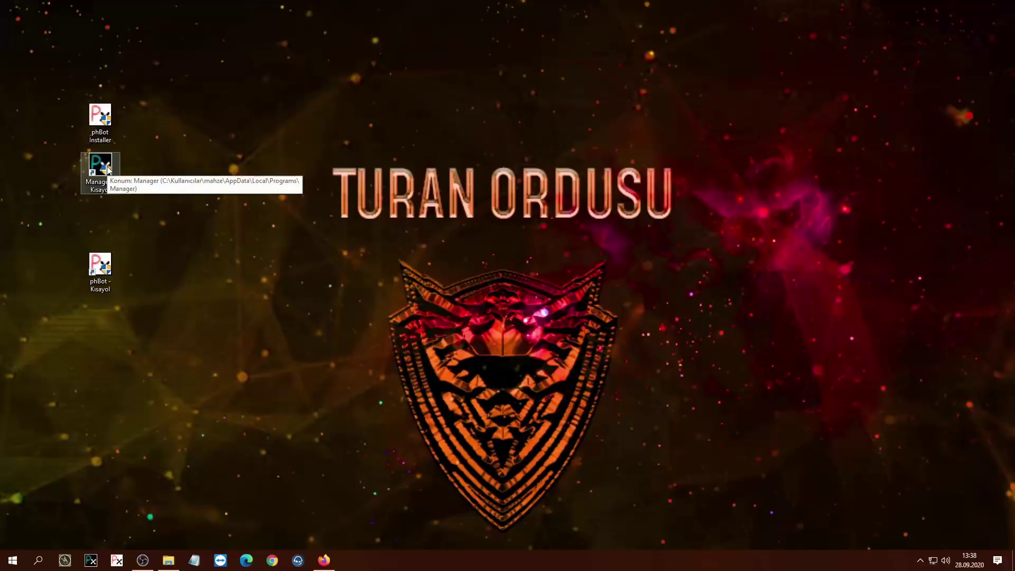
{"action": "double_click", "coordinate": [100, 277]}
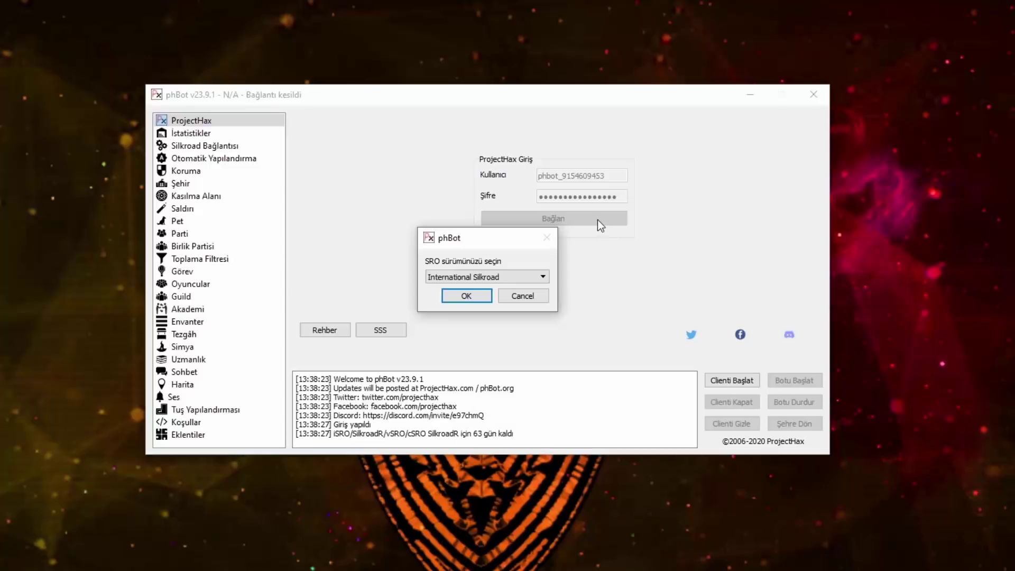
Step: Confirm International Silkroad as the SRO version and keep Türkçe as the bot language
{"action": "mouse_move", "coordinate": [475, 231]}
{"action": "left_mouse_down"}
{"action": "mouse_move", "coordinate": [597, 199]}
{"action": "mouse_move", "coordinate": [503, 204]}
{"action": "mouse_move", "coordinate": [482, 220]}
{"action": "left_mouse_up"}
{"action": "left_click", "coordinate": [476, 259]}
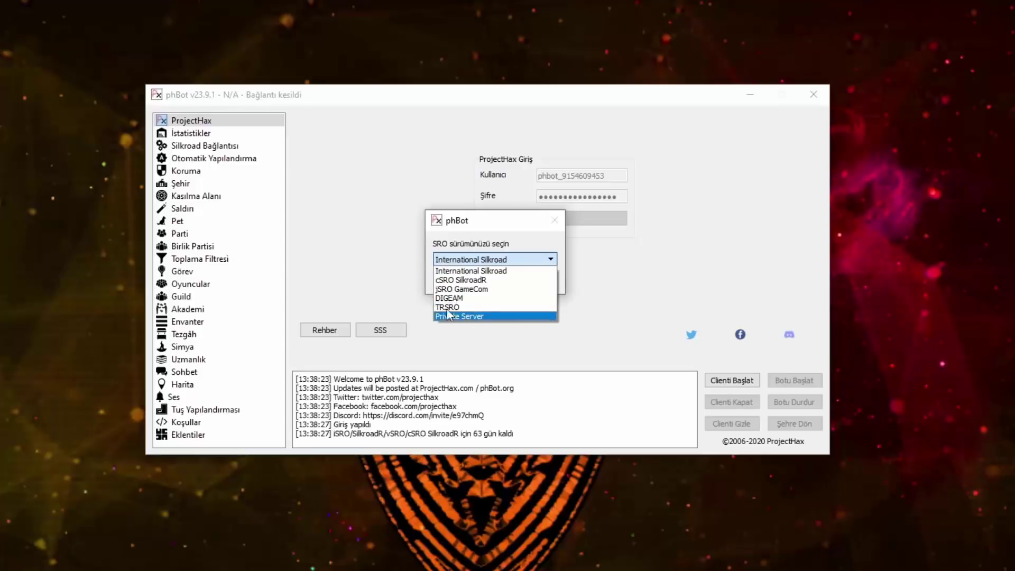
{"action": "left_click", "coordinate": [515, 297]}
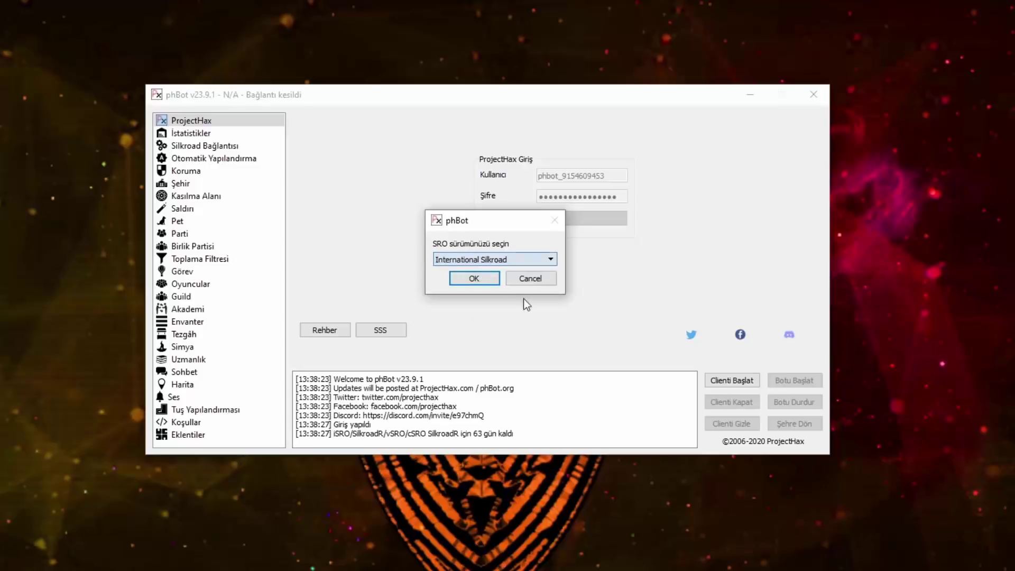
{"action": "left_click", "coordinate": [478, 280]}
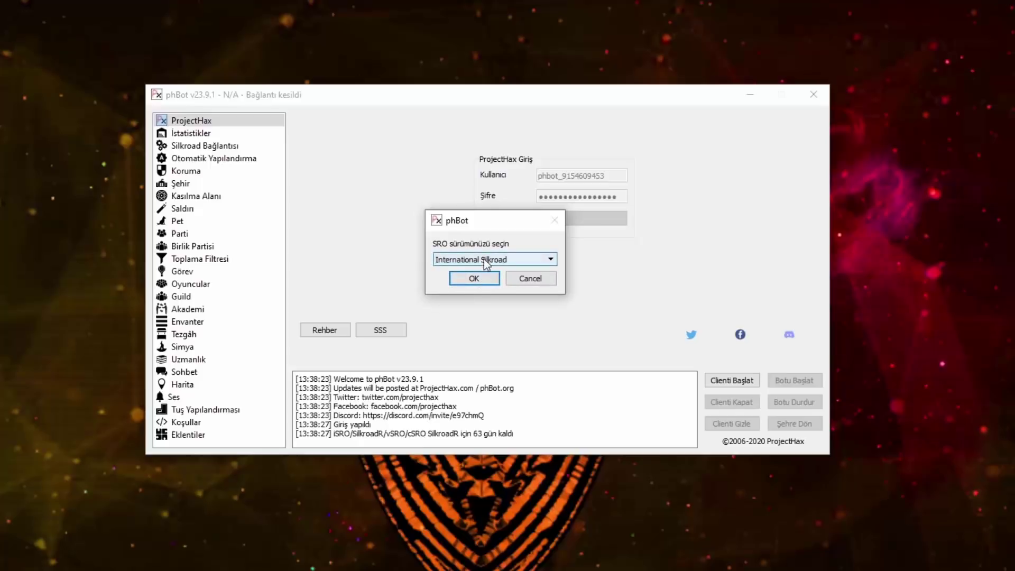
{"action": "left_click", "coordinate": [485, 278]}
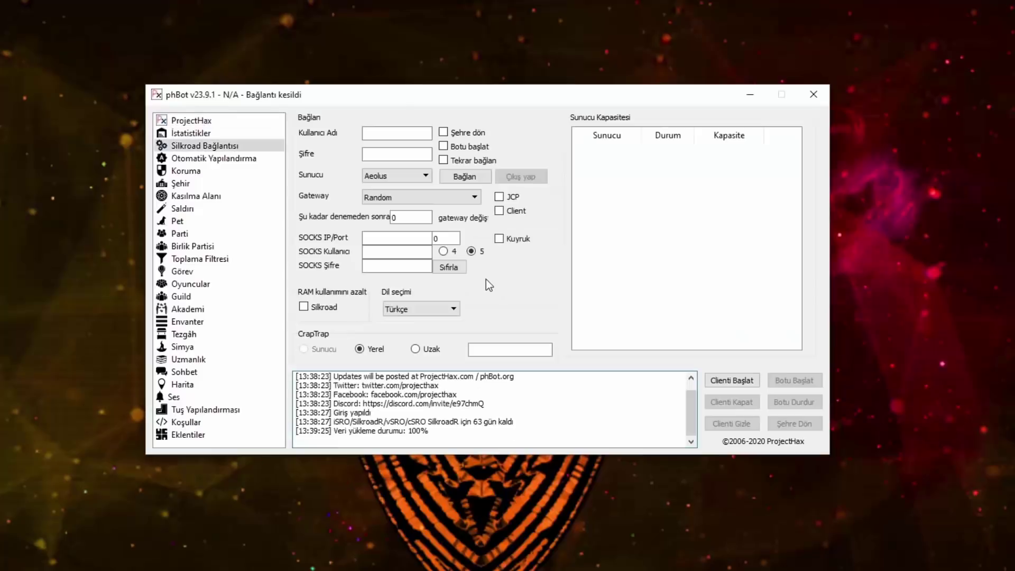
{"action": "left_click", "coordinate": [442, 310]}
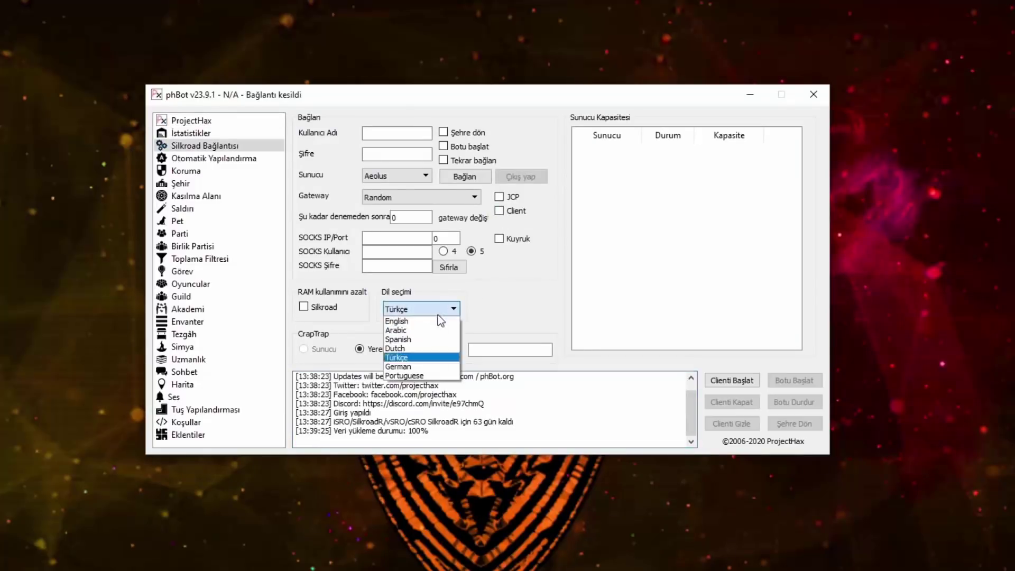
{"action": "left_click", "coordinate": [403, 357]}
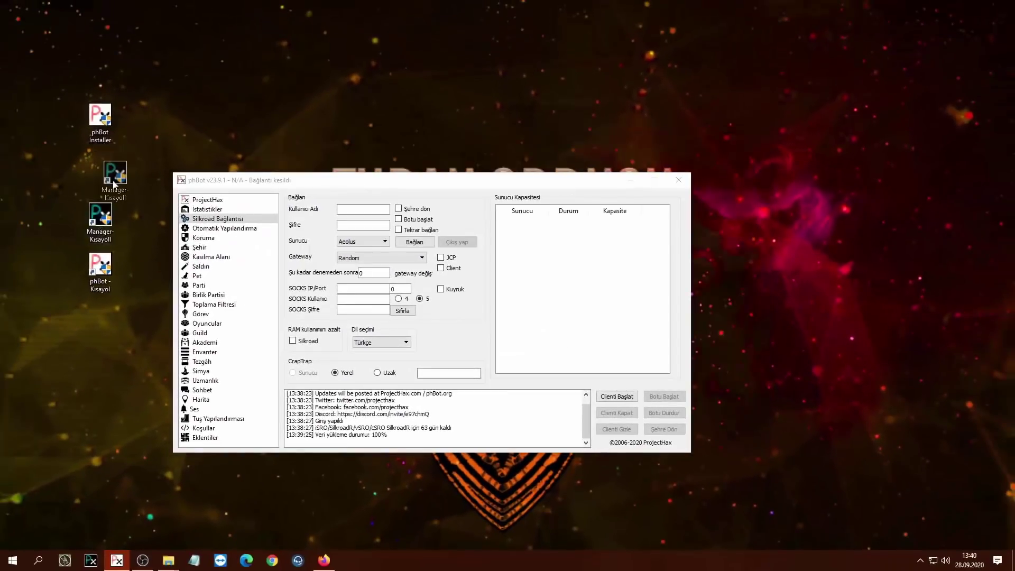
Step: Start Manager v1.9.1 from its desktop shortcut, opening an empty Hesaplar account list
{"action": "left_click_drag", "start_coordinate": [99, 175], "coordinate": [99, 229]}
{"action": "double_click", "coordinate": [108, 227]}
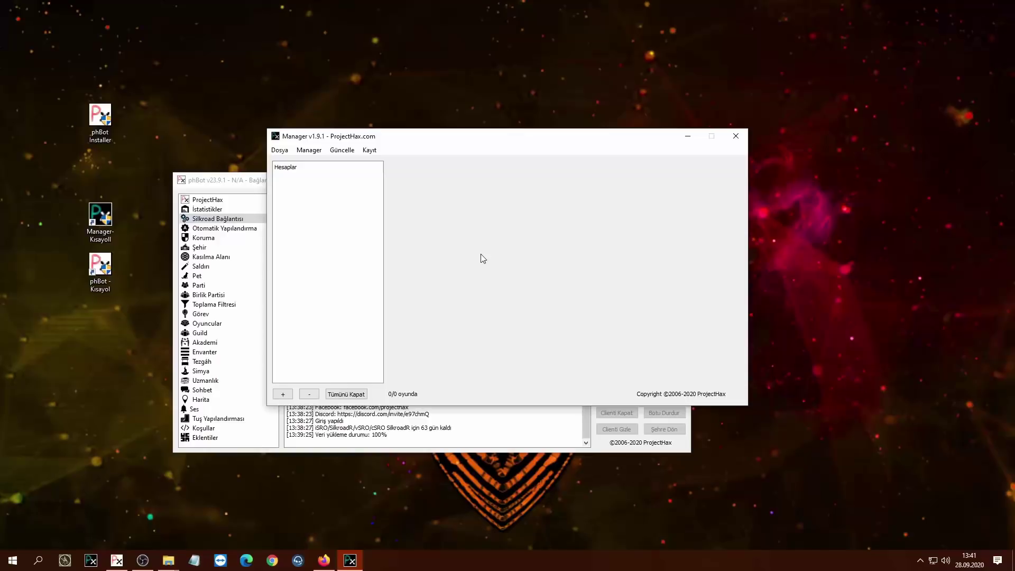
Step: Move the Manager window up and left, opening and closing its settings along the way
{"action": "left_click", "coordinate": [309, 150]}
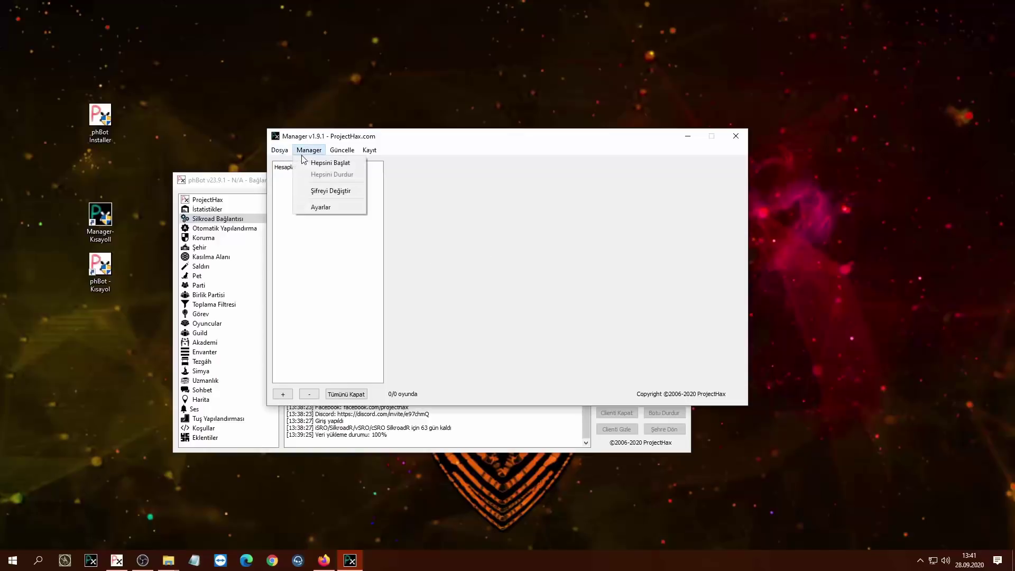
{"action": "left_click", "coordinate": [323, 206]}
{"action": "key", "text": "Escape"}
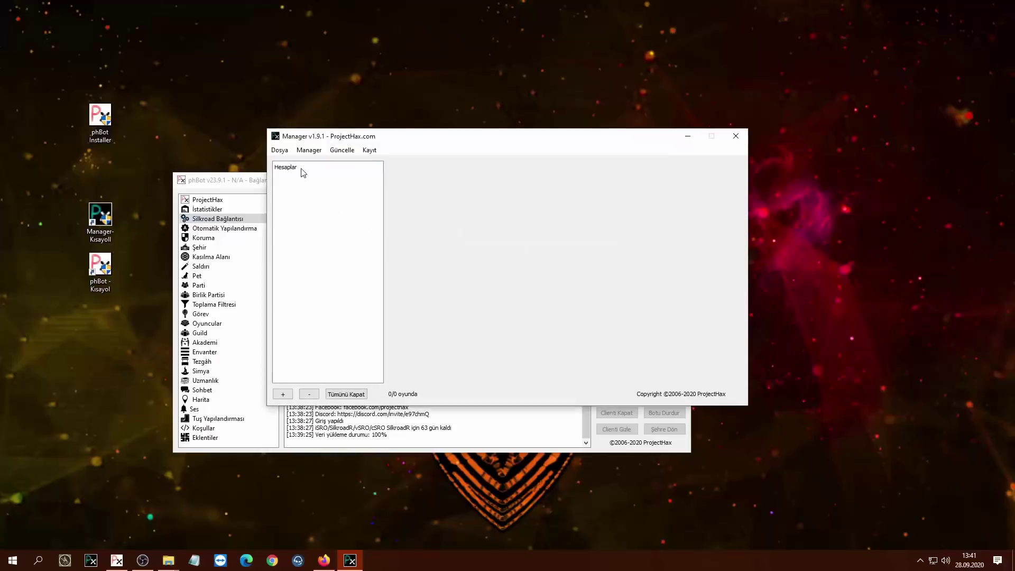
{"action": "left_click_drag", "start_coordinate": [508, 136], "coordinate": [439, 102]}
{"action": "left_click", "coordinate": [241, 117]}
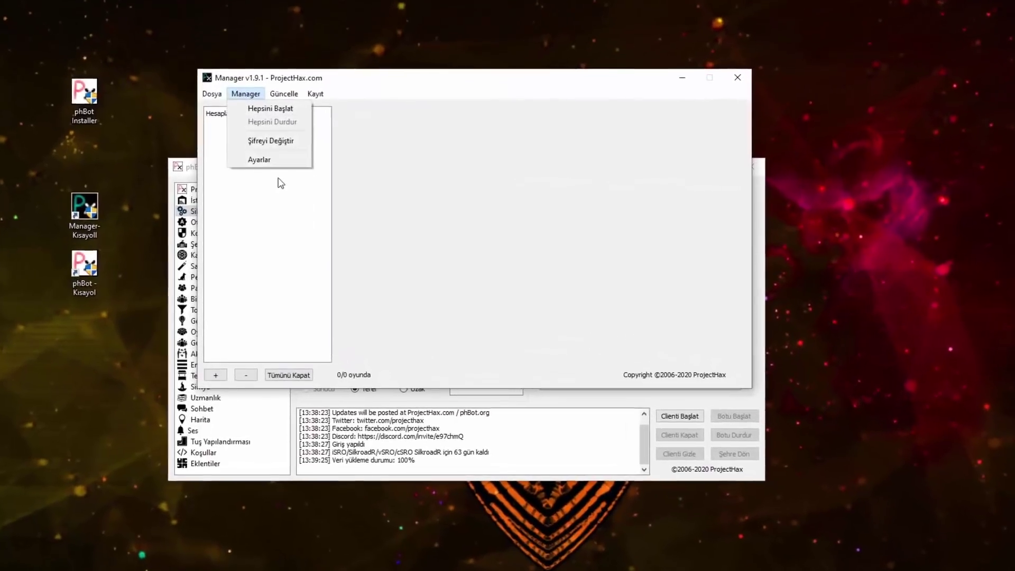
{"action": "left_click", "coordinate": [255, 173]}
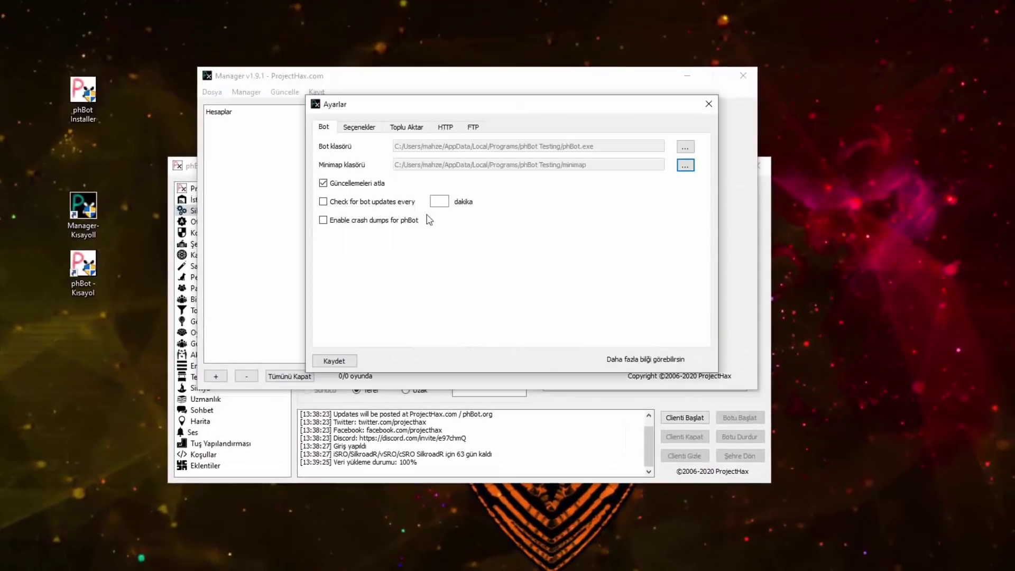
{"action": "left_click", "coordinate": [709, 104]}
Step: Keep Türkçe as the Manager language in Ayarlar and save the settings
{"action": "left_click", "coordinate": [237, 94]}
{"action": "left_click", "coordinate": [254, 160]}
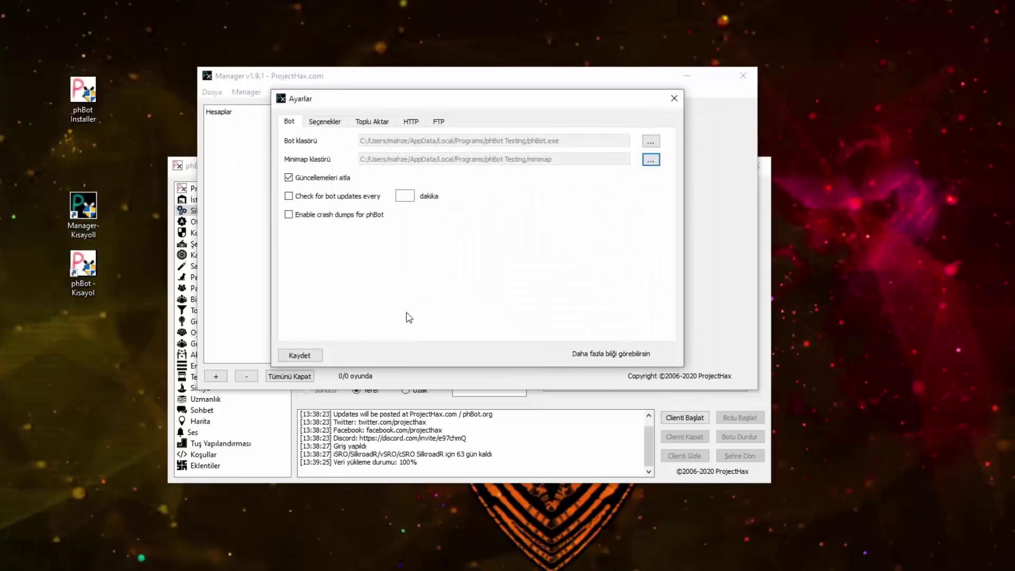
{"action": "left_click", "coordinate": [325, 122]}
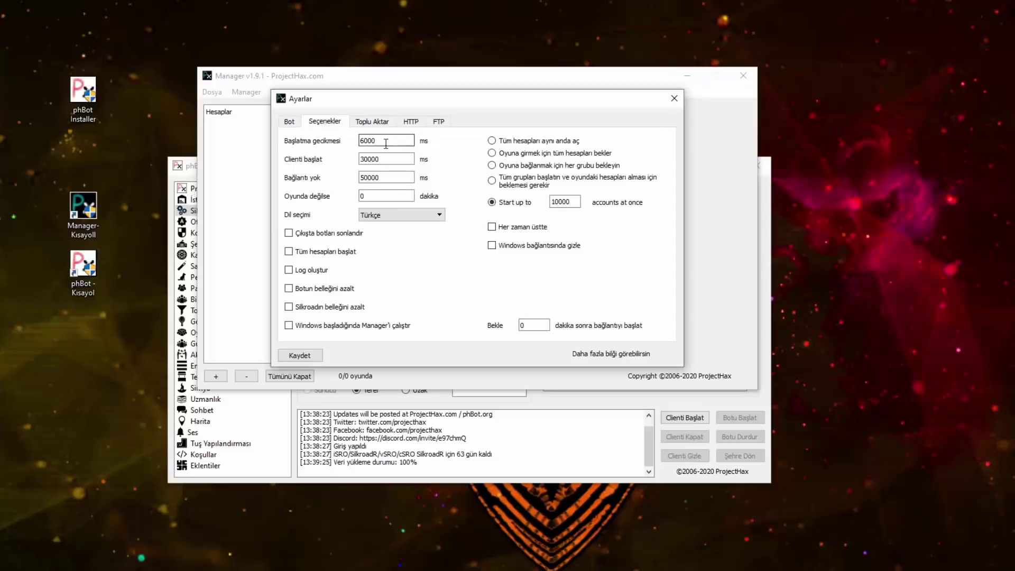
{"action": "left_click", "coordinate": [292, 123]}
{"action": "left_click", "coordinate": [325, 123]}
{"action": "left_click", "coordinate": [411, 221]}
{"action": "left_click", "coordinate": [378, 276]}
{"action": "left_click", "coordinate": [292, 357]}
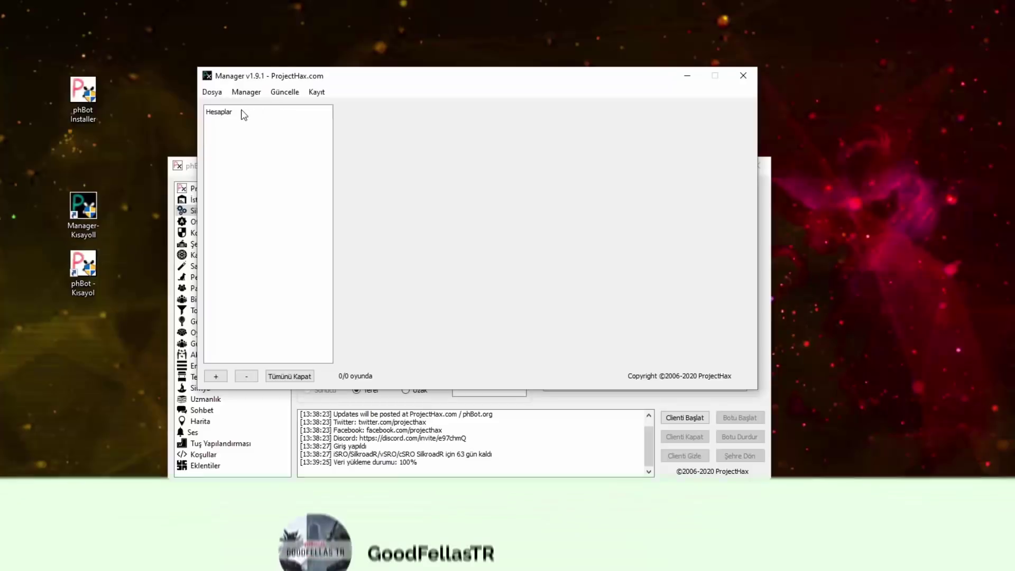
Step: Set Başlatma gecikmesi (start delay) to 6000 on the Seçenekler page
{"action": "left_click", "coordinate": [244, 92]}
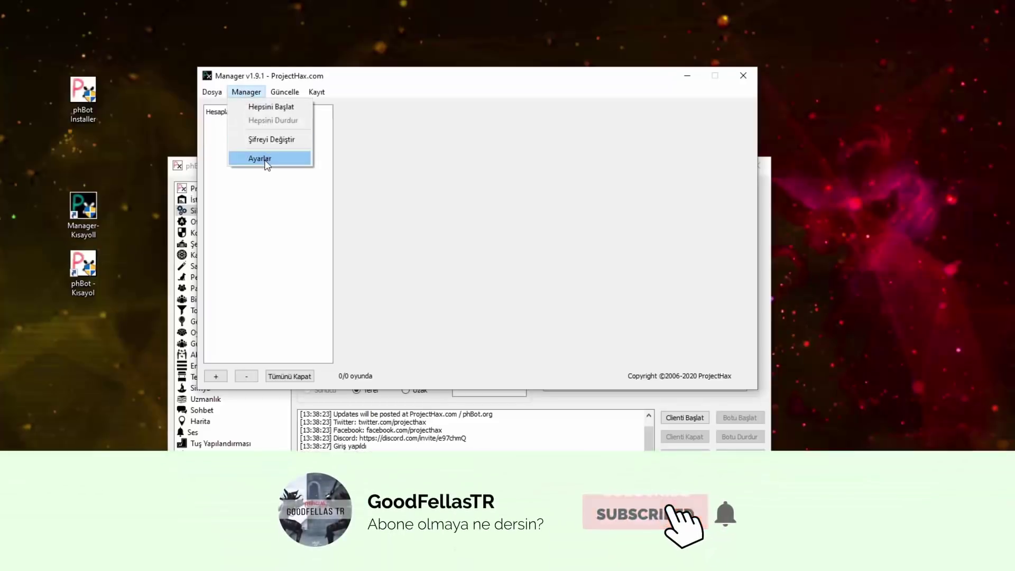
{"action": "left_click", "coordinate": [266, 159]}
{"action": "left_click", "coordinate": [329, 125]}
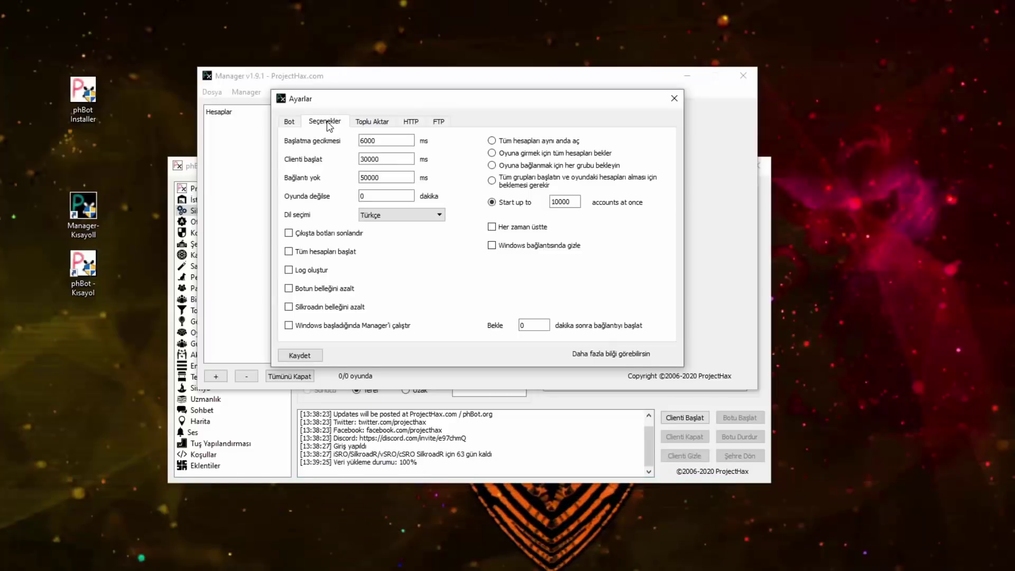
{"action": "left_click", "coordinate": [392, 178]}
{"action": "left_click", "coordinate": [392, 158]}
{"action": "double_click", "coordinate": [383, 158]}
{"action": "double_click", "coordinate": [377, 177]}
{"action": "double_click", "coordinate": [378, 140]}
{"action": "type", "text": "6000"}
Step: Leave Windows autostart off by cancelling its password prompt, then view the Bot folder paths
{"action": "mouse_move", "coordinate": [308, 239]}
{"action": "left_click", "coordinate": [288, 326]}
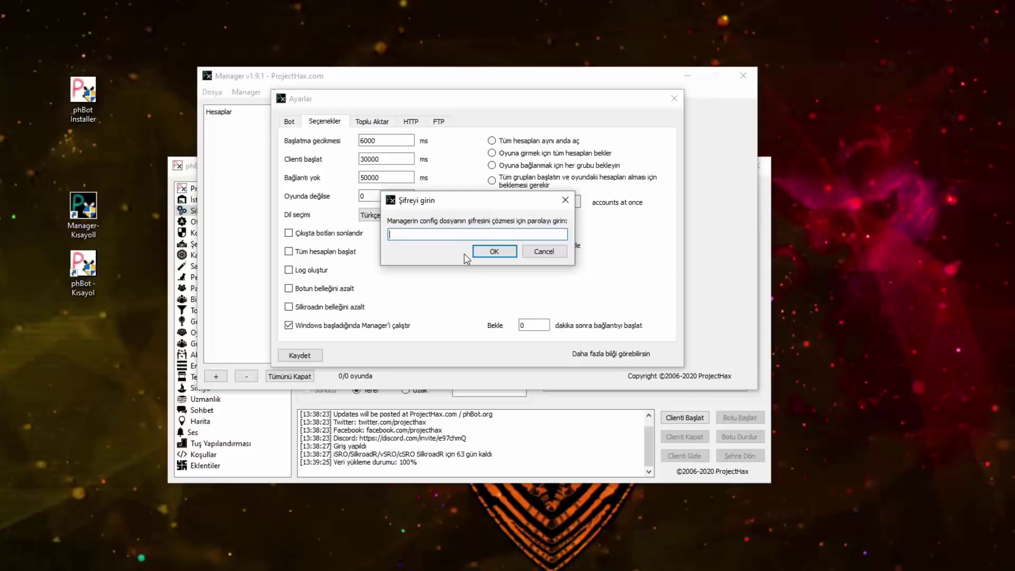
{"action": "left_click", "coordinate": [544, 252]}
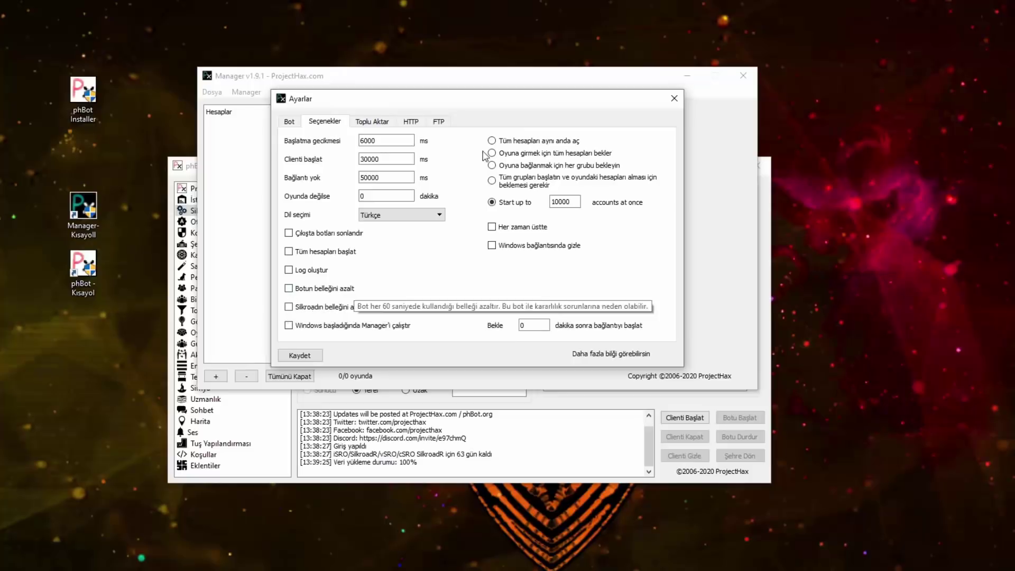
{"action": "left_click", "coordinate": [290, 122]}
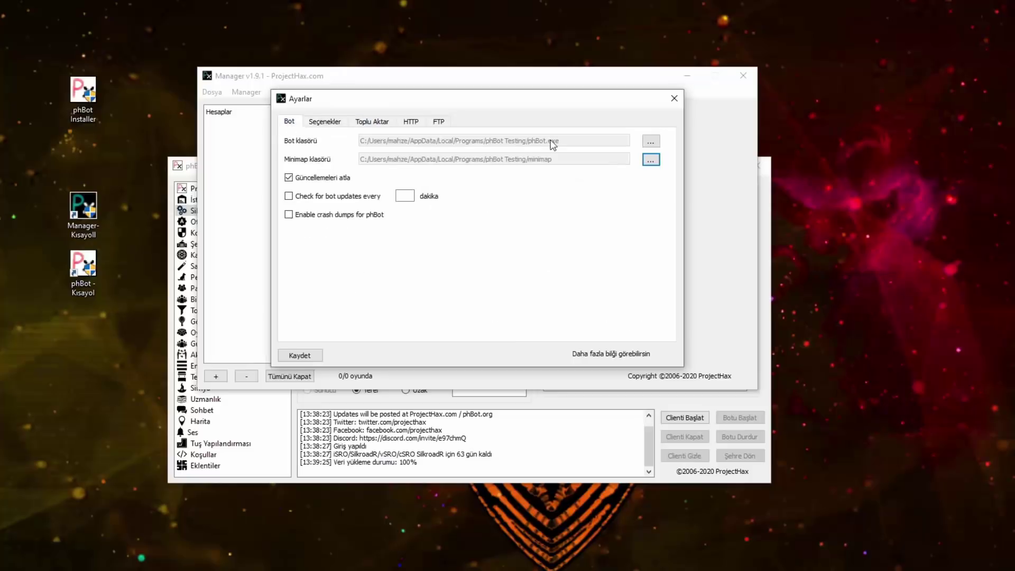
Step: Browse to the phBot Testing folder for the phBot program file, then cancel the picker
{"action": "left_click", "coordinate": [659, 142]}
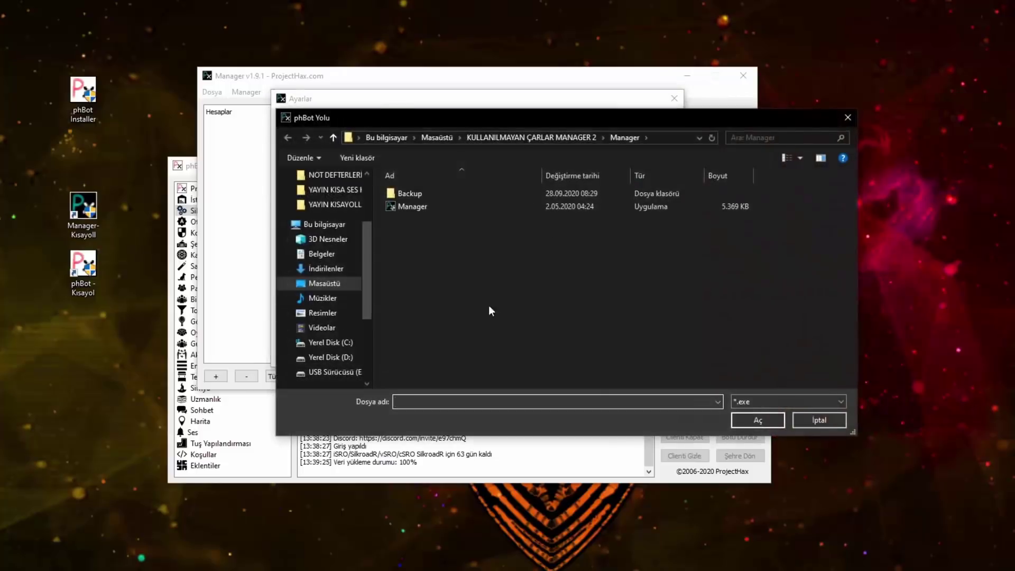
{"action": "left_click", "coordinate": [512, 137]}
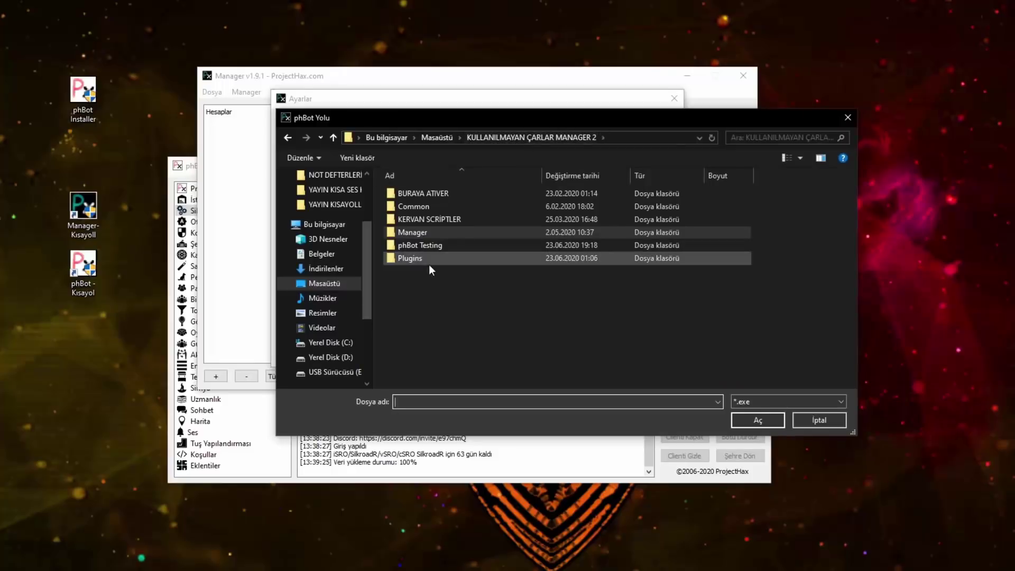
{"action": "double_click", "coordinate": [421, 249]}
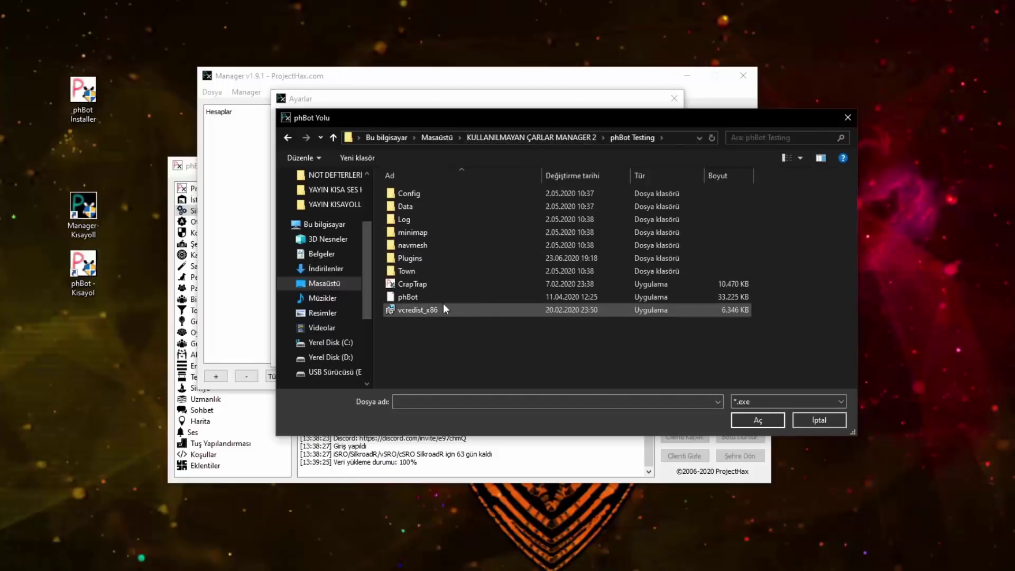
{"action": "left_click", "coordinate": [418, 297]}
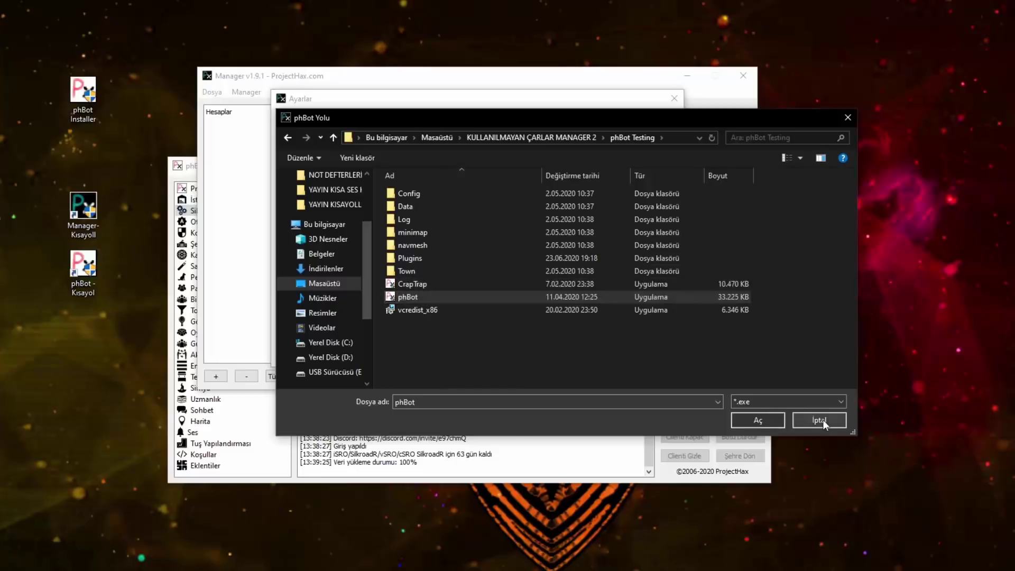
{"action": "left_click", "coordinate": [823, 420]}
Step: Check the minimap folder in phBot Testing, cancel the picker, and close Ayarlar
{"action": "left_click", "coordinate": [651, 159]}
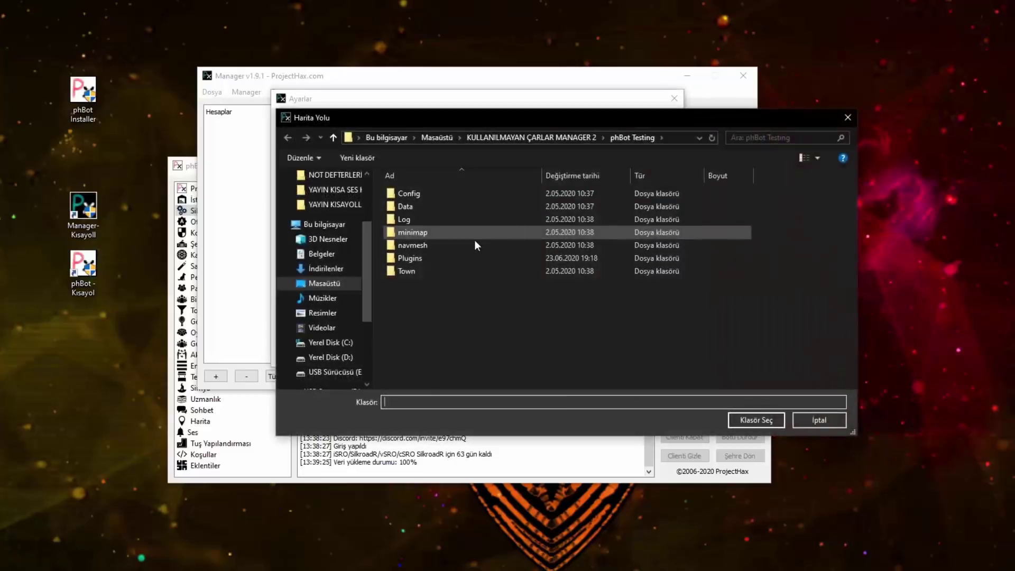
{"action": "left_click", "coordinate": [420, 233]}
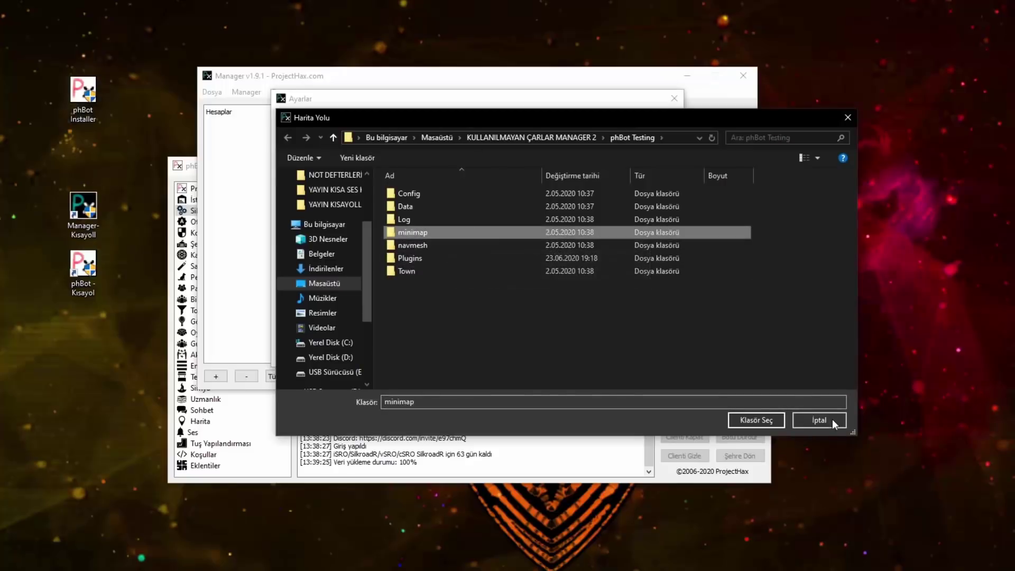
{"action": "left_click", "coordinate": [814, 415]}
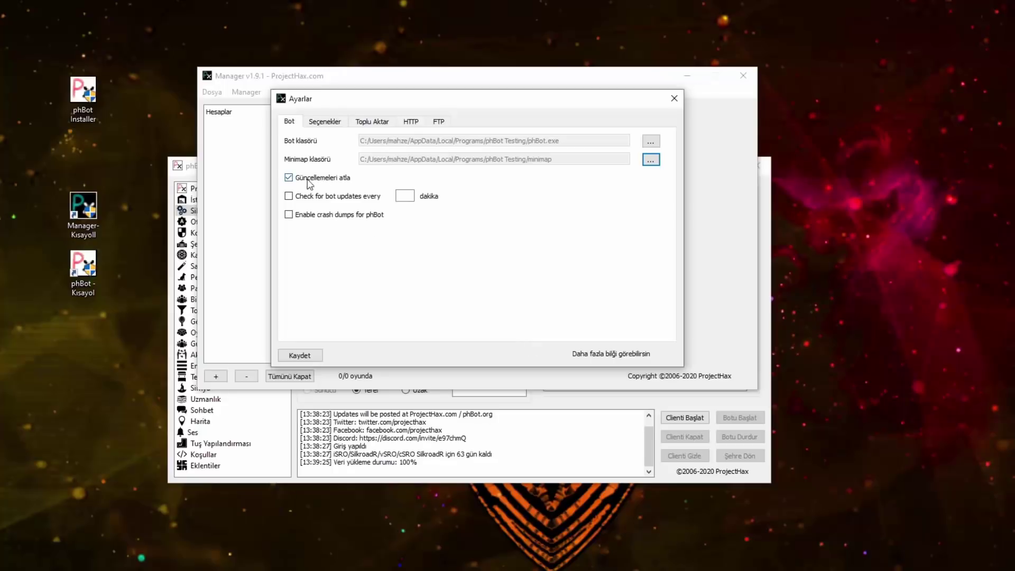
{"action": "left_click", "coordinate": [335, 121]}
{"action": "left_click", "coordinate": [674, 98]}
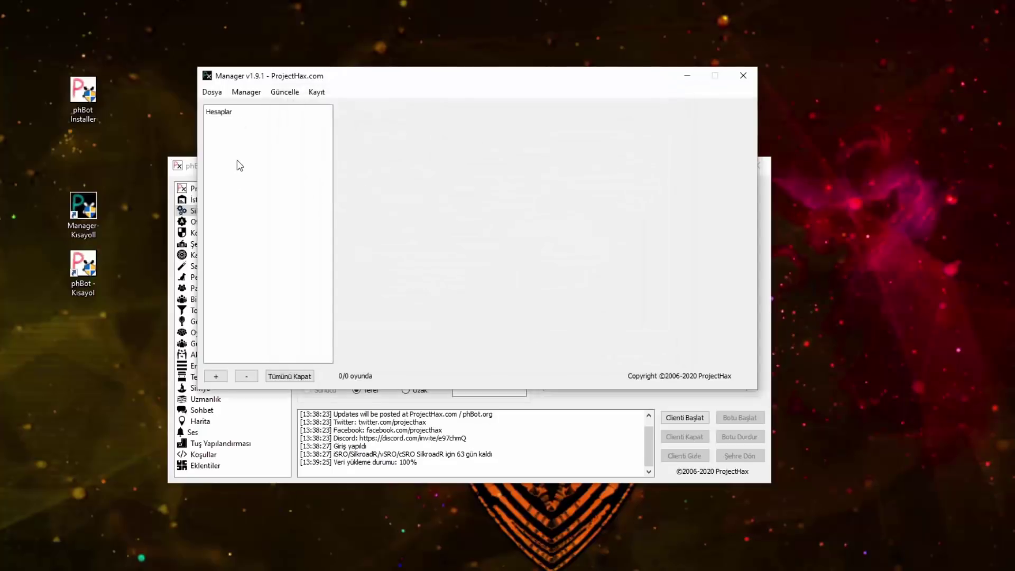
Step: Add Manager accounts named 1.Ana Karakterim and 2.Gold Partim
{"action": "left_click_drag", "start_coordinate": [418, 80], "coordinate": [428, 60]}
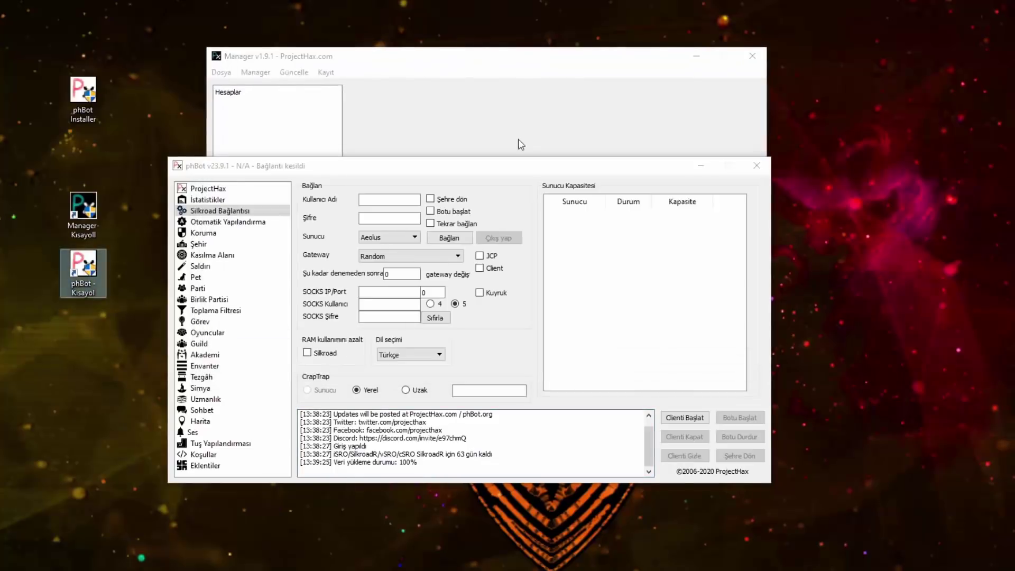
{"action": "left_click", "coordinate": [491, 84]}
{"action": "left_click", "coordinate": [222, 360]}
{"action": "type", "text": "1.An"}
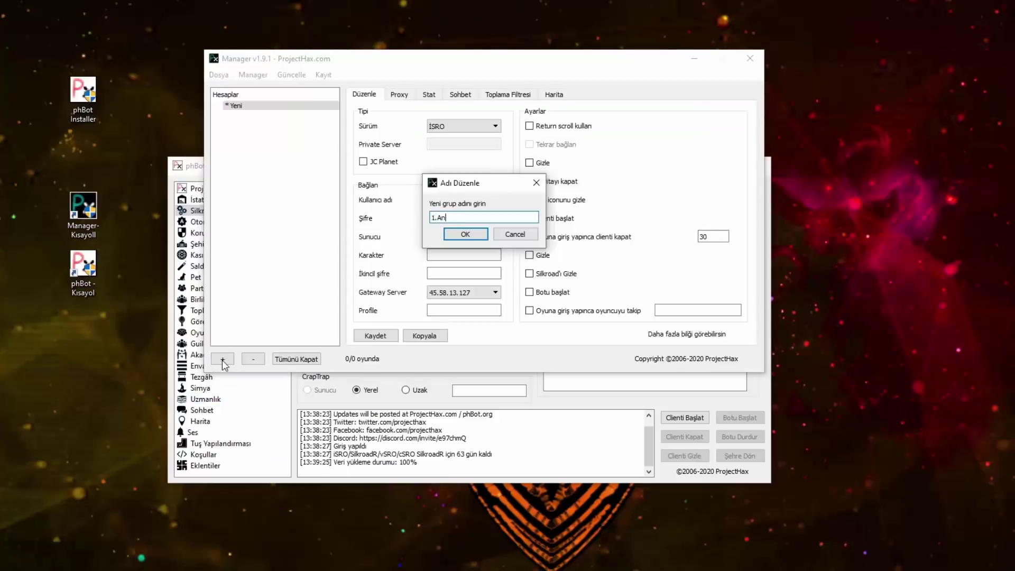
{"action": "type", "text": "a Karakterim"}
{"action": "key", "text": "Return"}
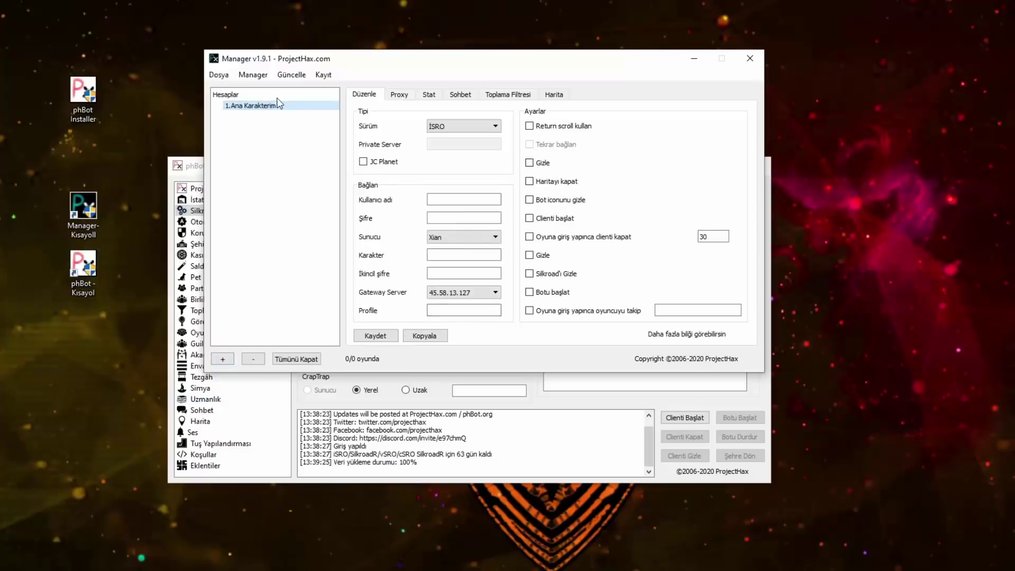
{"action": "left_click", "coordinate": [223, 359]}
{"action": "type", "text": "2.Gold Partim"}
{"action": "key", "text": "Return"}
{"action": "key", "text": "Return"}
Step: Name the third account 3.Stal Çarım and turn on JC Planet for 1.Ana Karakterim
{"action": "type", "text": "3.Stal Çarım"}
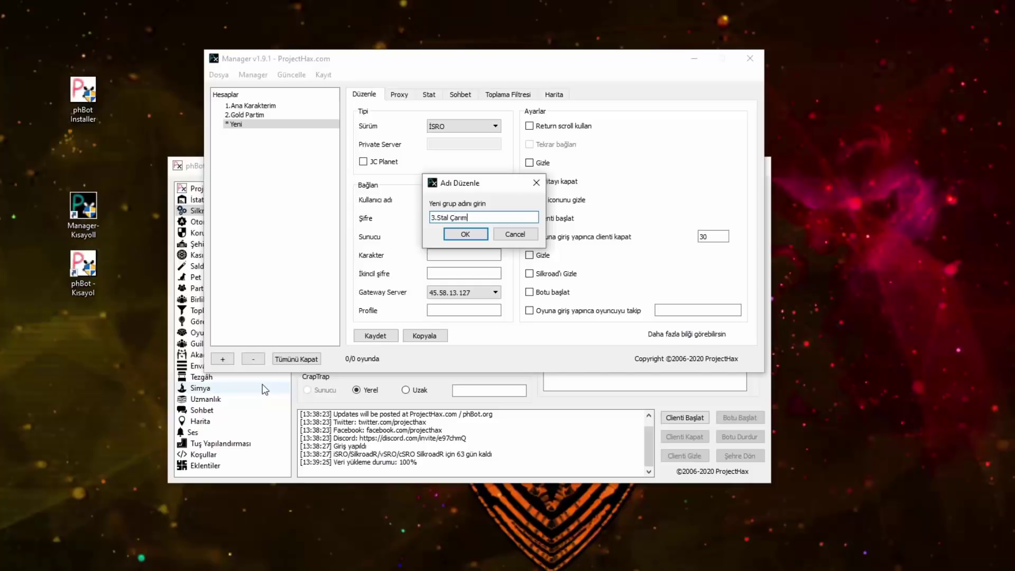
{"action": "key", "text": "Return"}
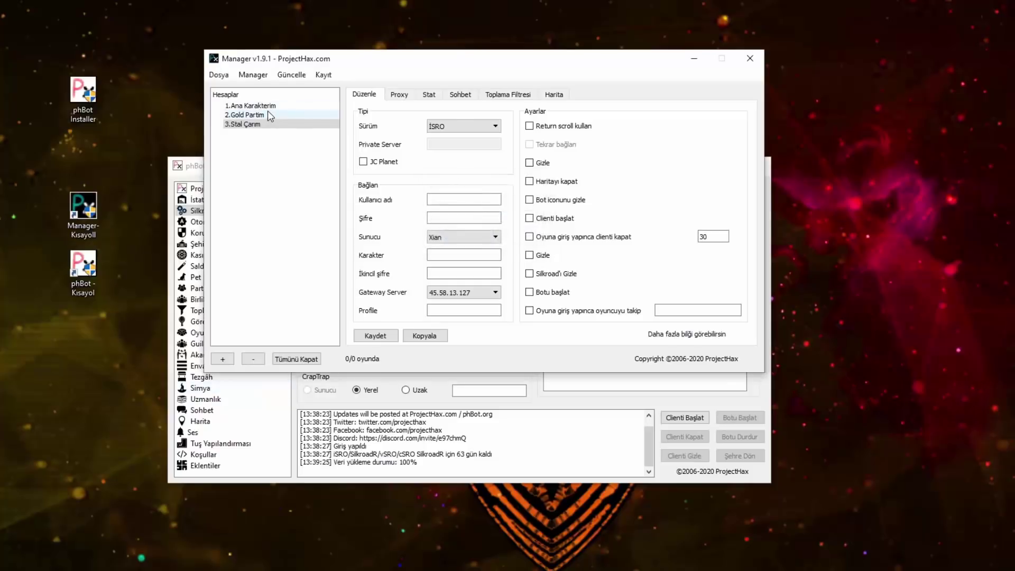
{"action": "left_click", "coordinate": [252, 106]}
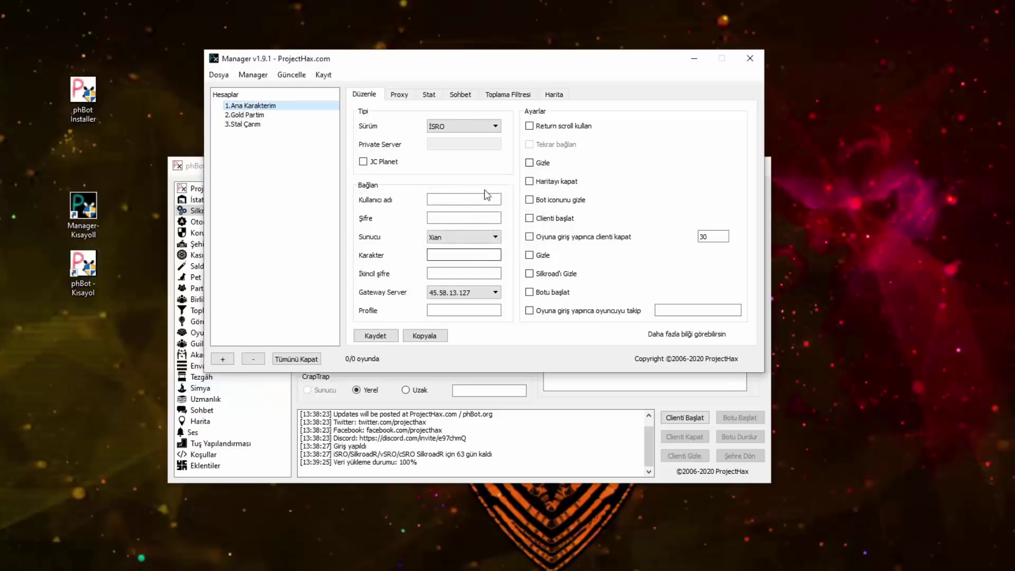
{"action": "left_click", "coordinate": [369, 164]}
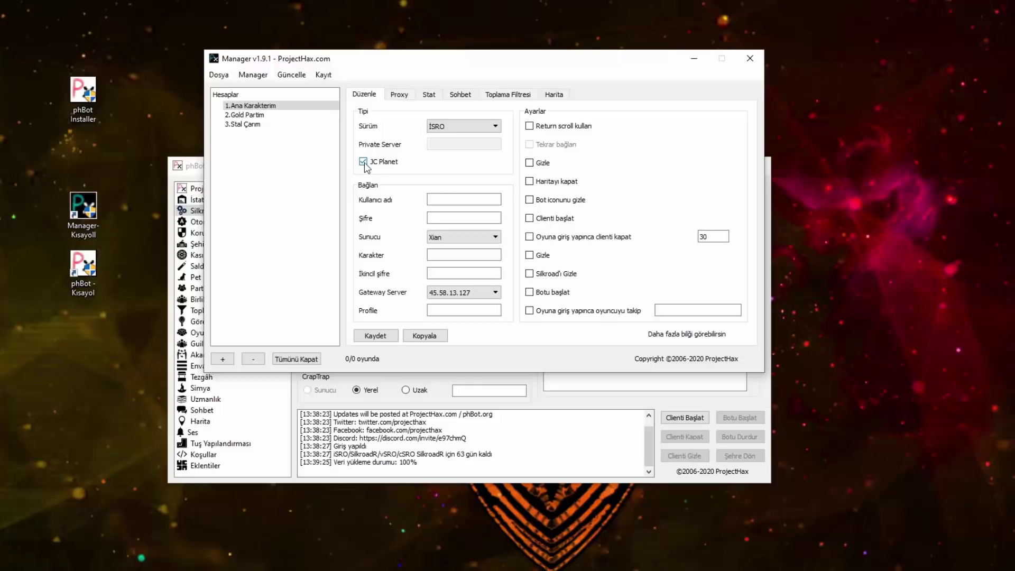
Step: Turn JC Planet off and enter the account's username, password and character name
{"action": "left_click", "coordinate": [366, 165]}
{"action": "left_click", "coordinate": [452, 200]}
{"action": "type", "text": "deneme"}
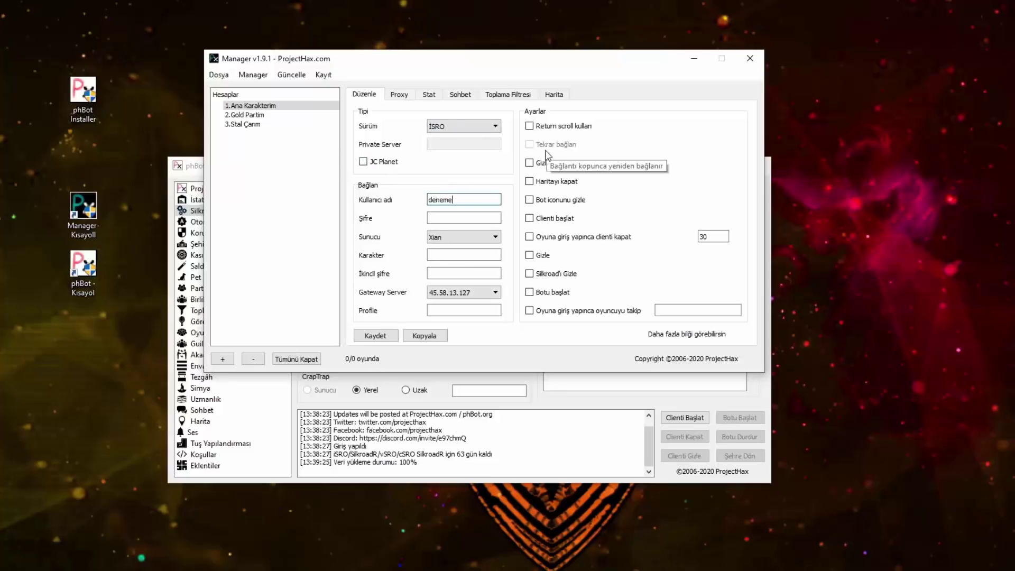
{"action": "type", "text": "1"}
{"action": "key", "text": "Tab"}
{"action": "key", "text": "Tab"}
{"action": "key", "text": "a"}
{"action": "key", "text": "Tab"}
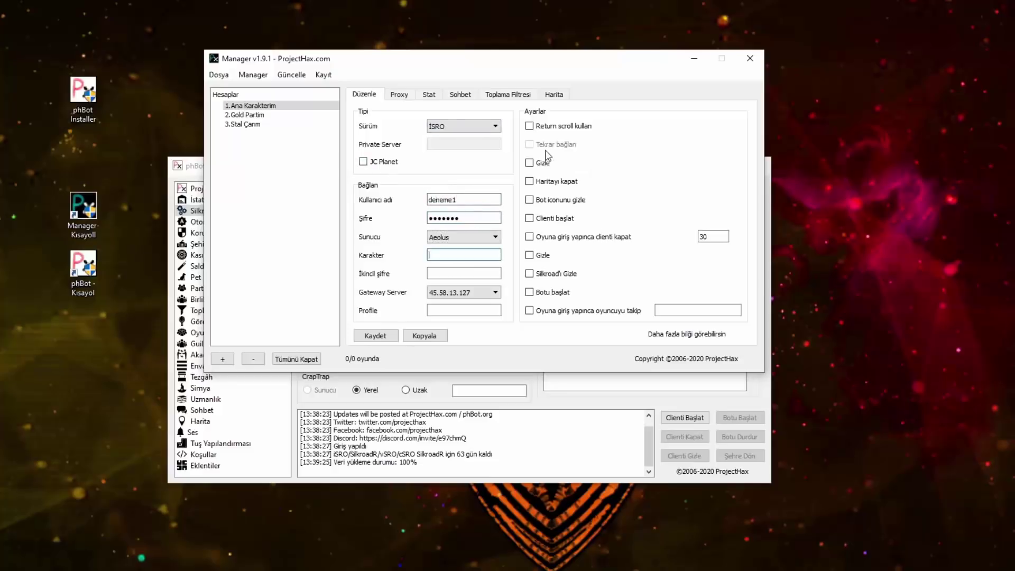
{"action": "type", "text": "deneme1"}
{"action": "key", "text": "Tab"}
{"action": "type", "text": "12312"}
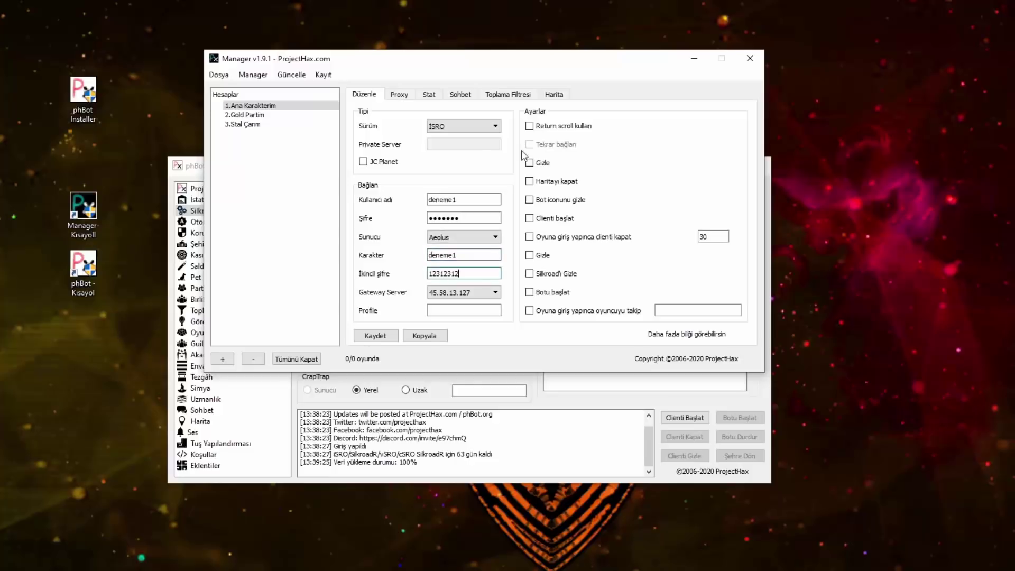
Step: Name the new account 1.Ana çar under 1.Ana Karakterim
{"action": "left_click", "coordinate": [365, 330]}
{"action": "type", "text": "1.A"}
{"action": "type", "text": "r"}
{"action": "key", "text": "Return"}
Step: Enable Gizle, hide the bot icon, close the client 60 after login, hide Silkroad, and auto-start the bot
{"action": "left_click", "coordinate": [538, 165]}
{"action": "left_click", "coordinate": [551, 201]}
{"action": "left_click", "coordinate": [542, 220]}
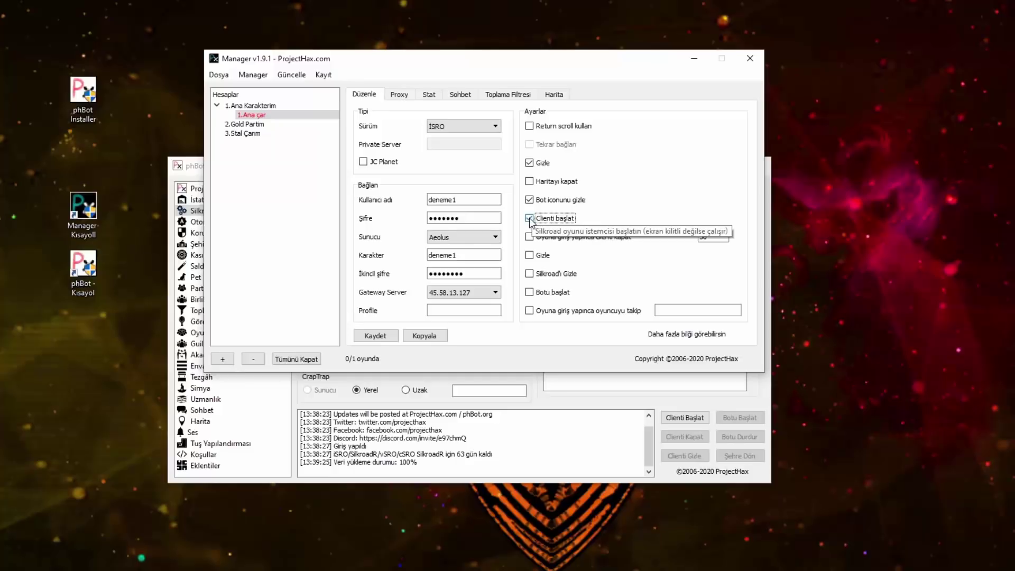
{"action": "left_click", "coordinate": [531, 220]}
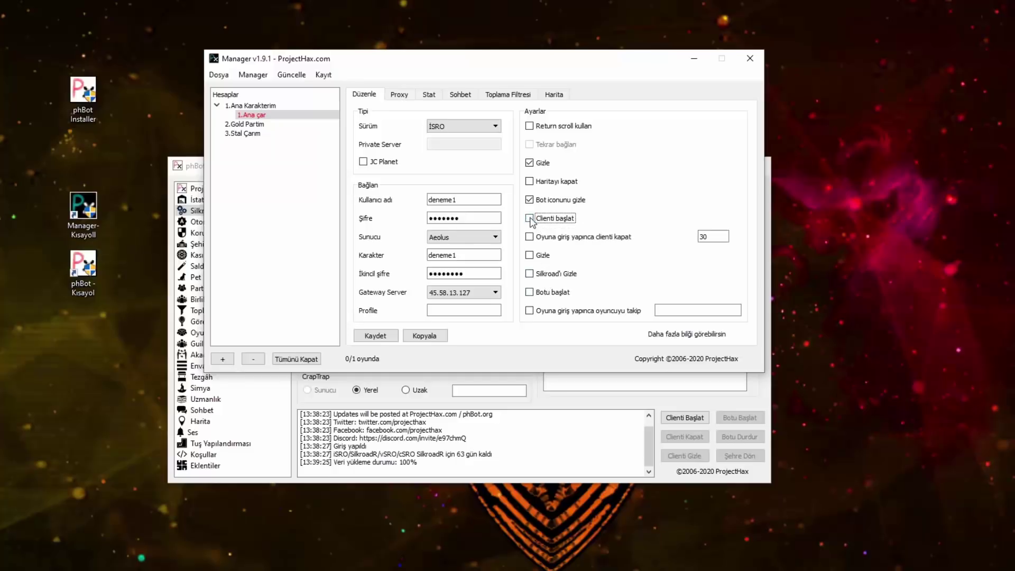
{"action": "left_click", "coordinate": [530, 237]}
{"action": "double_click", "coordinate": [716, 233]}
{"action": "type", "text": "60"}
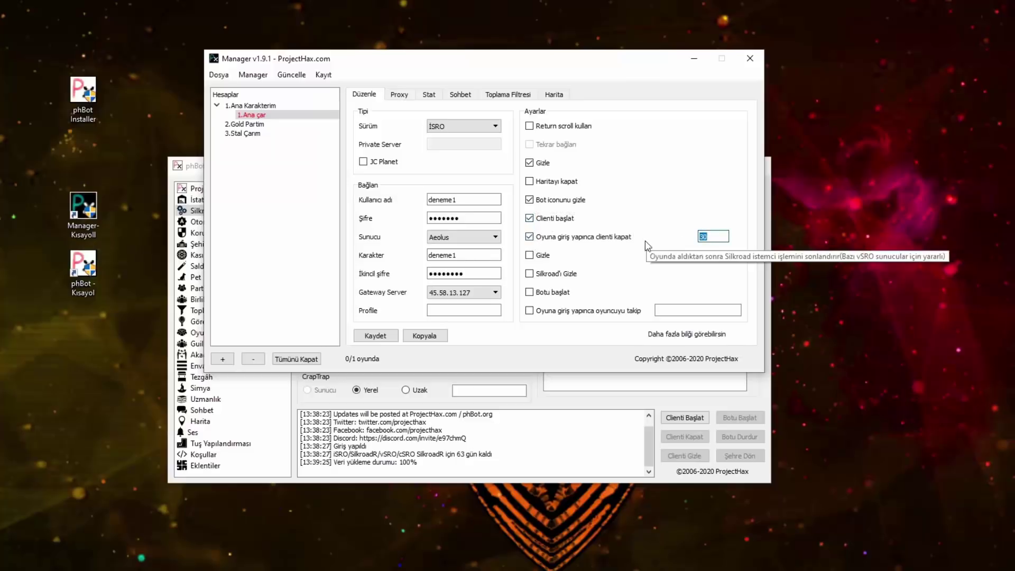
{"action": "left_click", "coordinate": [540, 256]}
{"action": "left_click", "coordinate": [545, 292]}
{"action": "left_click", "coordinate": [545, 274]}
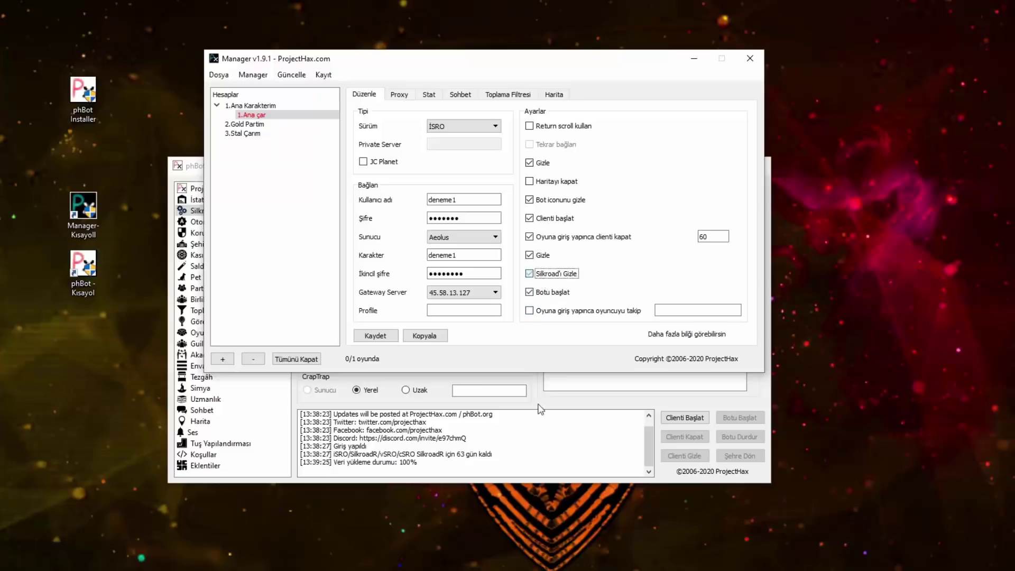
Step: Save the account and show the character list of 1.Ana Karakterim
{"action": "left_click", "coordinate": [380, 338]}
{"action": "left_click", "coordinate": [374, 337]}
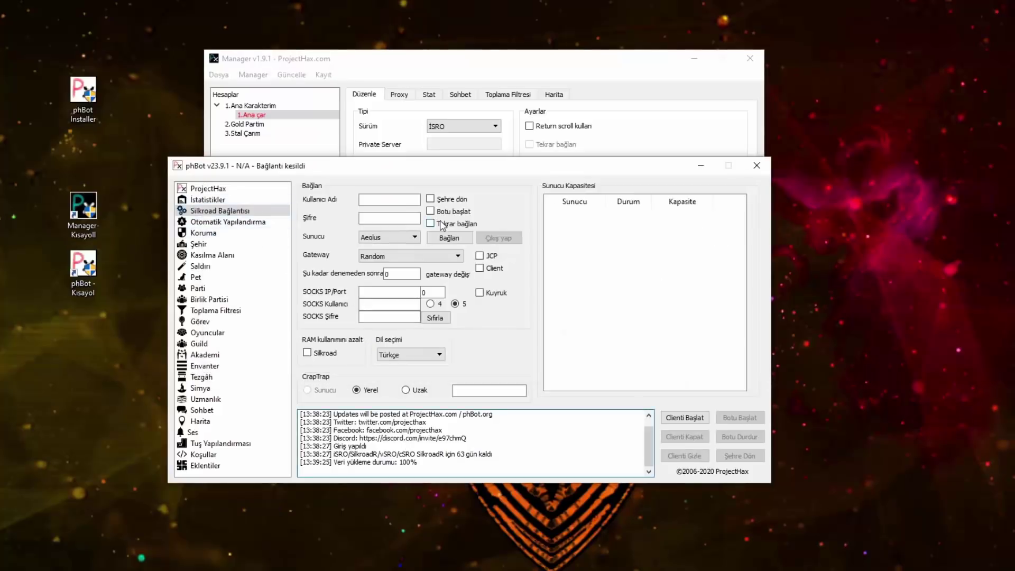
{"action": "left_click", "coordinate": [507, 74]}
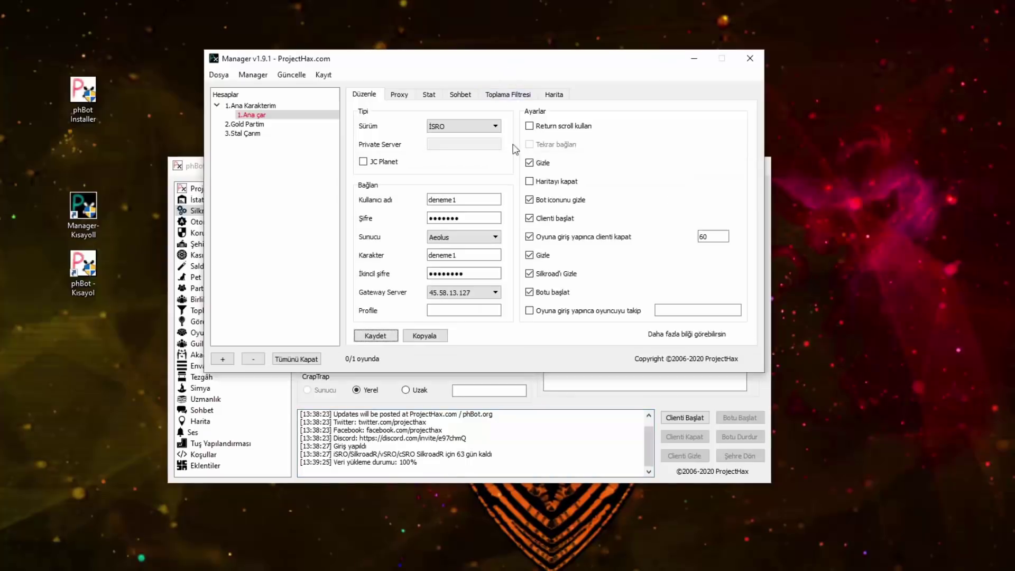
{"action": "left_click", "coordinate": [266, 106]}
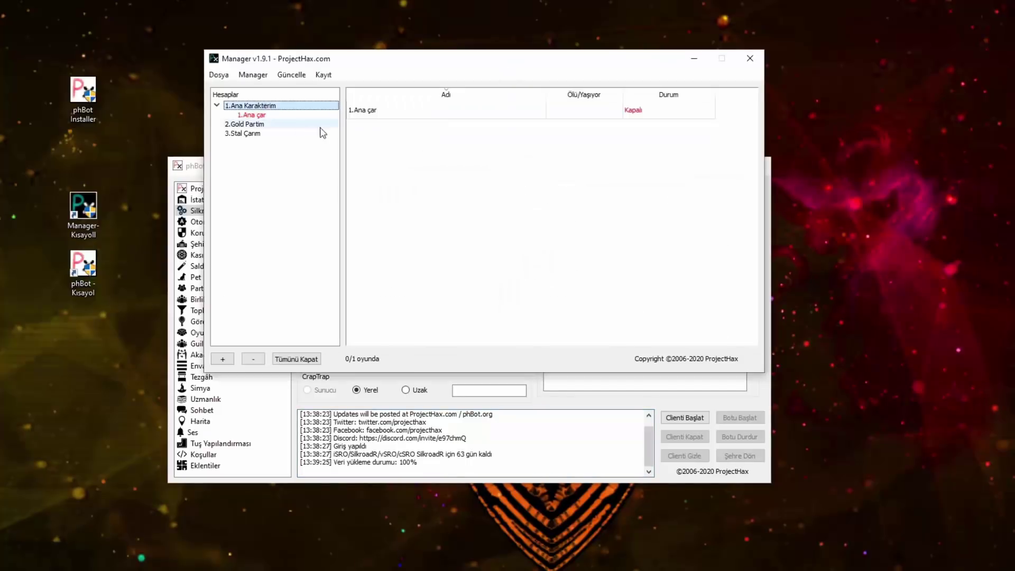
Step: Add a new account named 2.Ana çar. to the group
{"action": "left_click", "coordinate": [249, 116]}
{"action": "left_click", "coordinate": [222, 359]}
{"action": "type", "text": "2."}
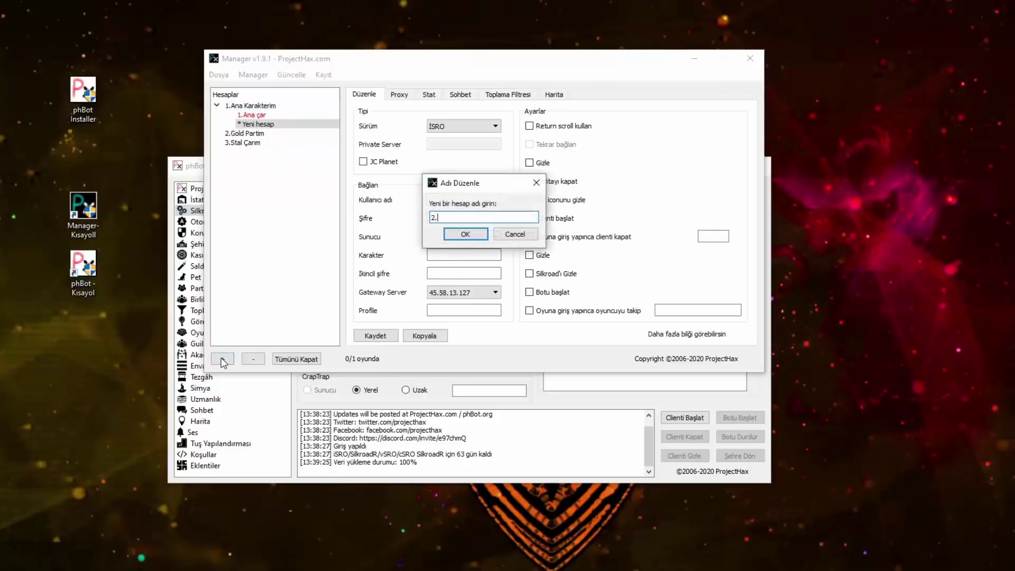
{"action": "type", "text": "Ana çar."}
{"action": "key", "text": "Return"}
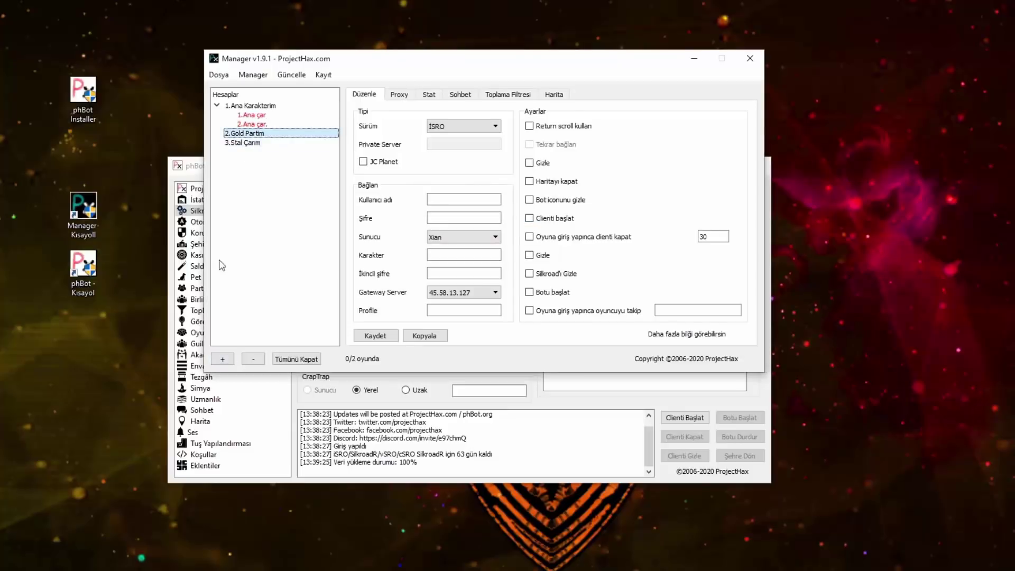
Step: Review each account's settings and list the characters of 1.Ana Karakterim
{"action": "left_click", "coordinate": [247, 135]}
{"action": "left_click", "coordinate": [250, 142]}
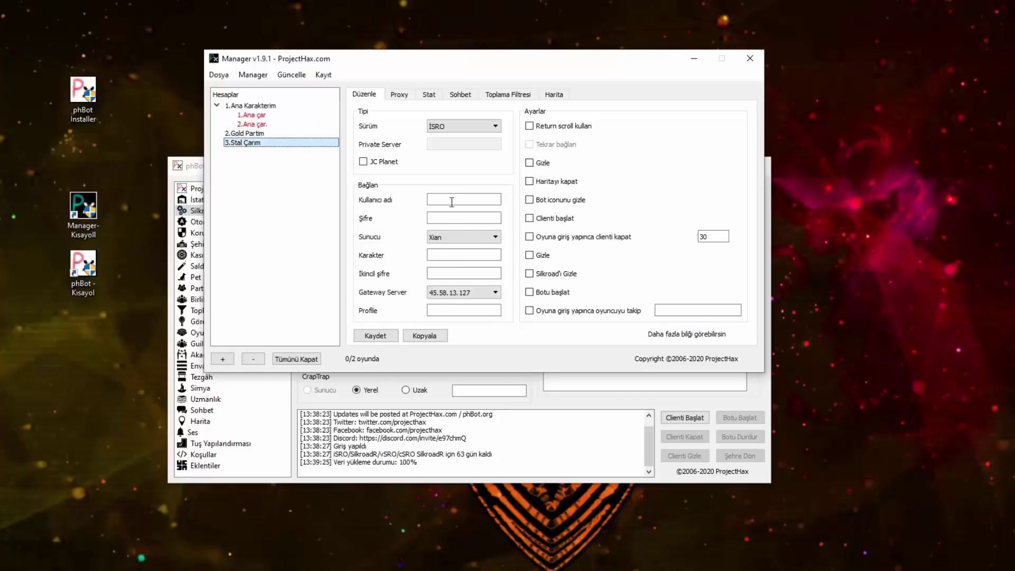
{"action": "left_click", "coordinate": [256, 125]}
{"action": "left_click", "coordinate": [249, 114]}
{"action": "double_click", "coordinate": [249, 106]}
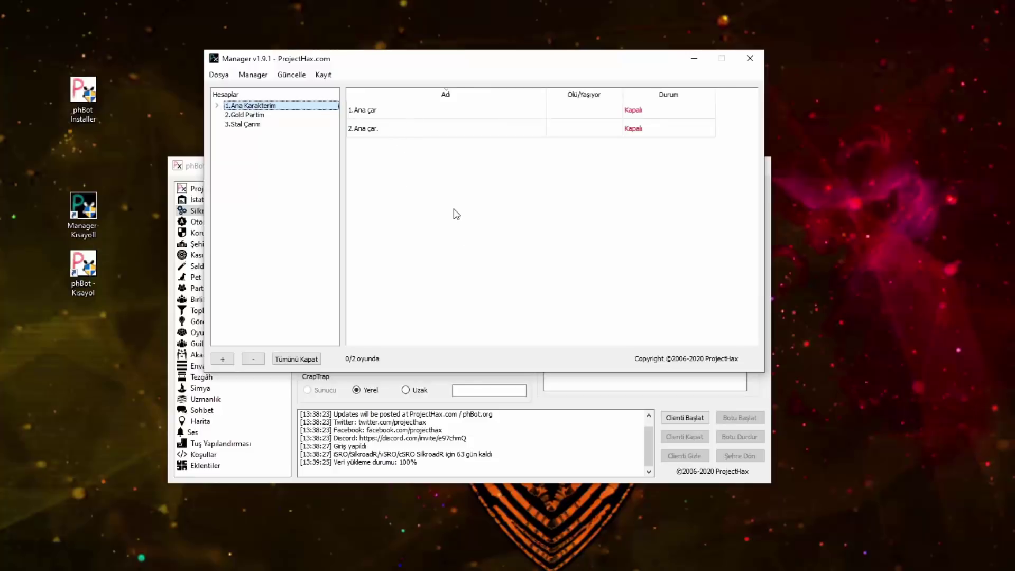
{"action": "left_click_drag", "start_coordinate": [396, 62], "coordinate": [387, 37]}
Step: Try Reverse Return and Komutu Değiştir on 1.Ana çar, cancelling both
{"action": "left_click", "coordinate": [354, 86]}
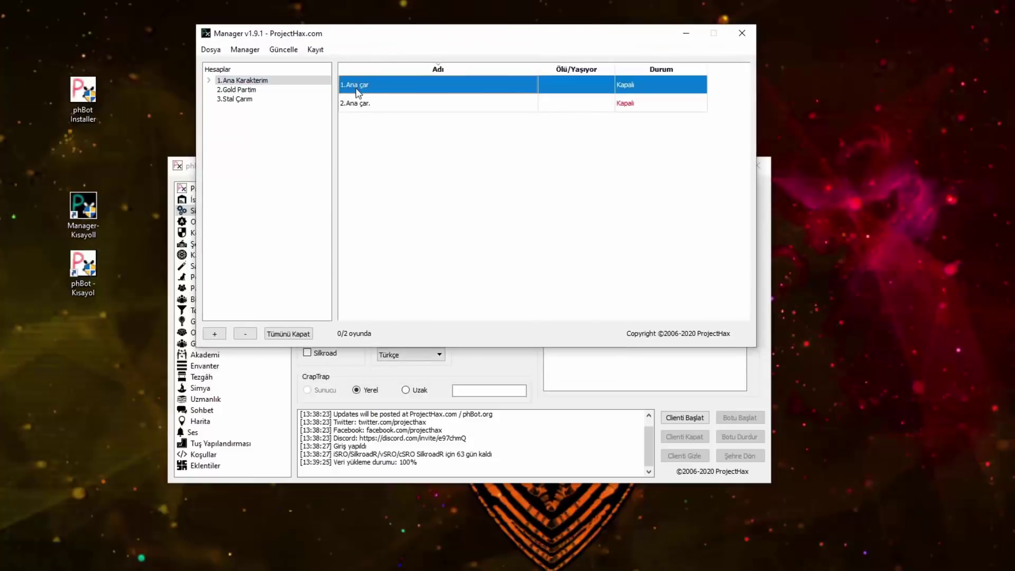
{"action": "right_click", "coordinate": [369, 91]}
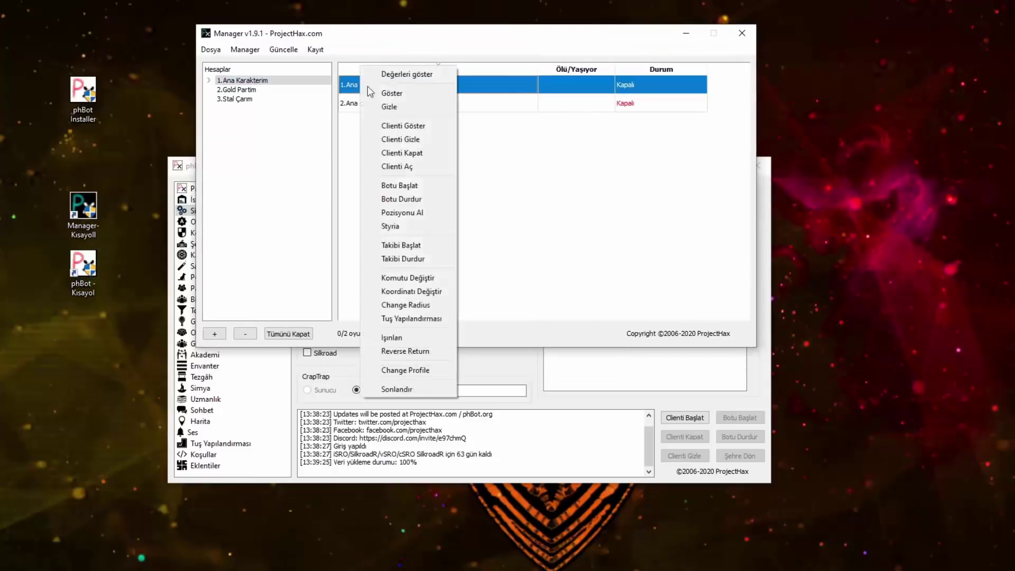
{"action": "left_click", "coordinate": [411, 352]}
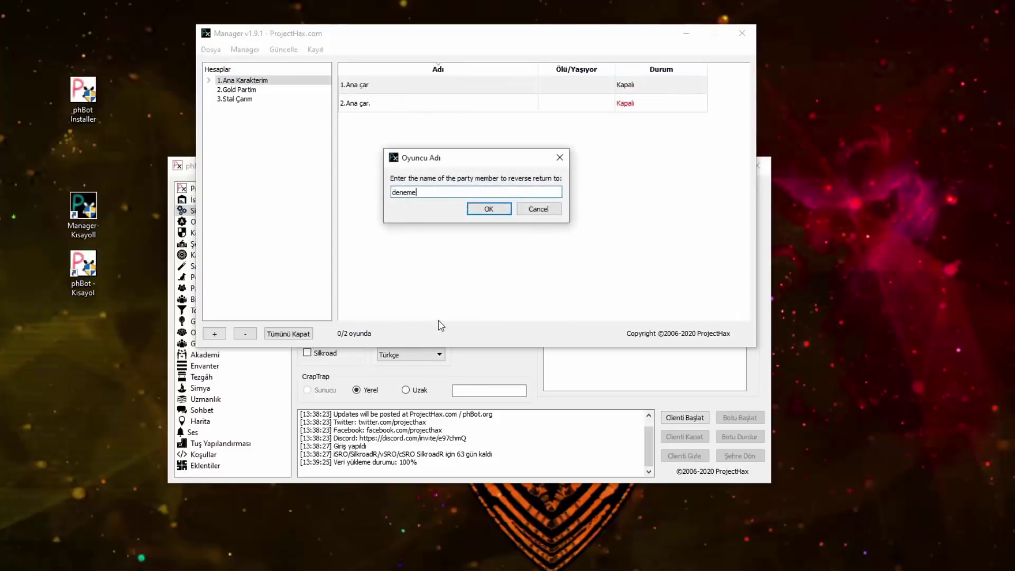
{"action": "left_click", "coordinate": [545, 210]}
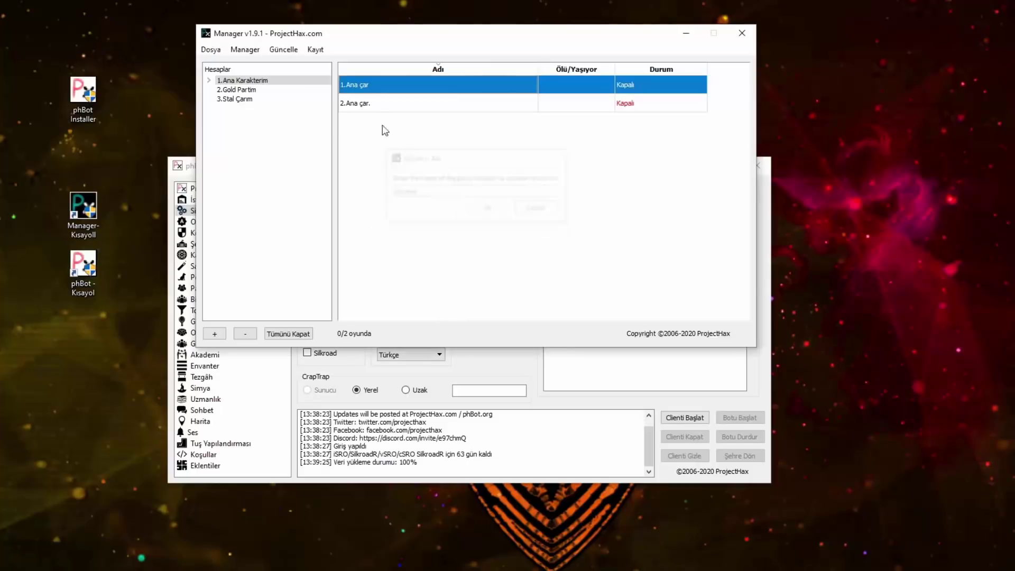
{"action": "right_click", "coordinate": [359, 86]}
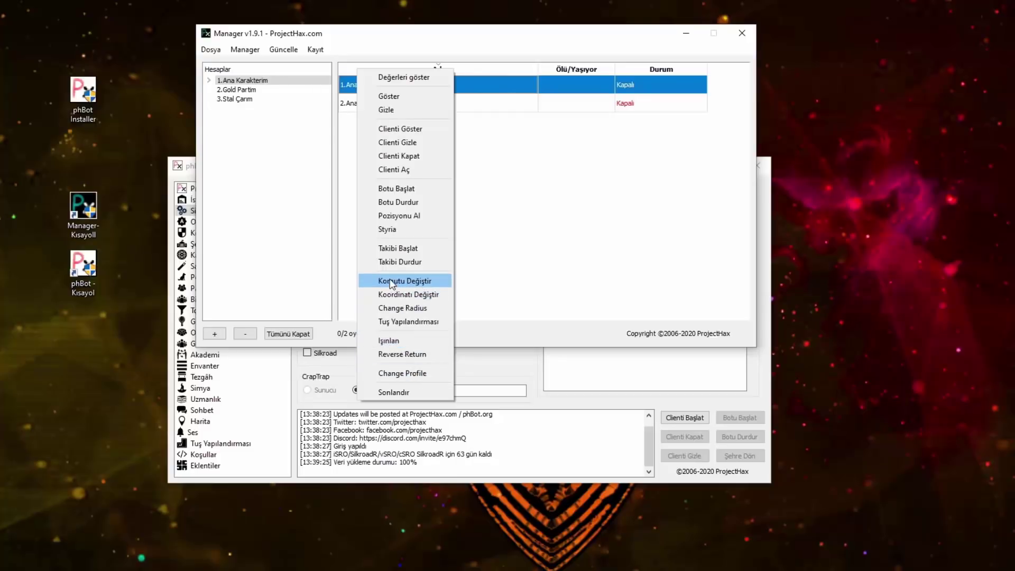
{"action": "left_click", "coordinate": [407, 281]}
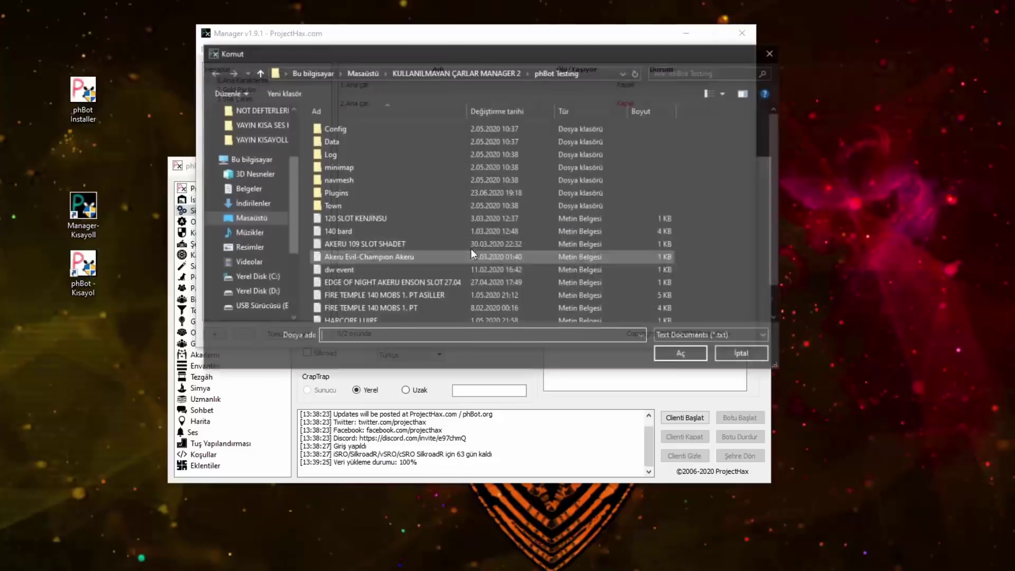
{"action": "left_click", "coordinate": [772, 53]}
Step: Select both characters and open their game clients, dismissing the return-to-game prompt
{"action": "right_click", "coordinate": [400, 71]}
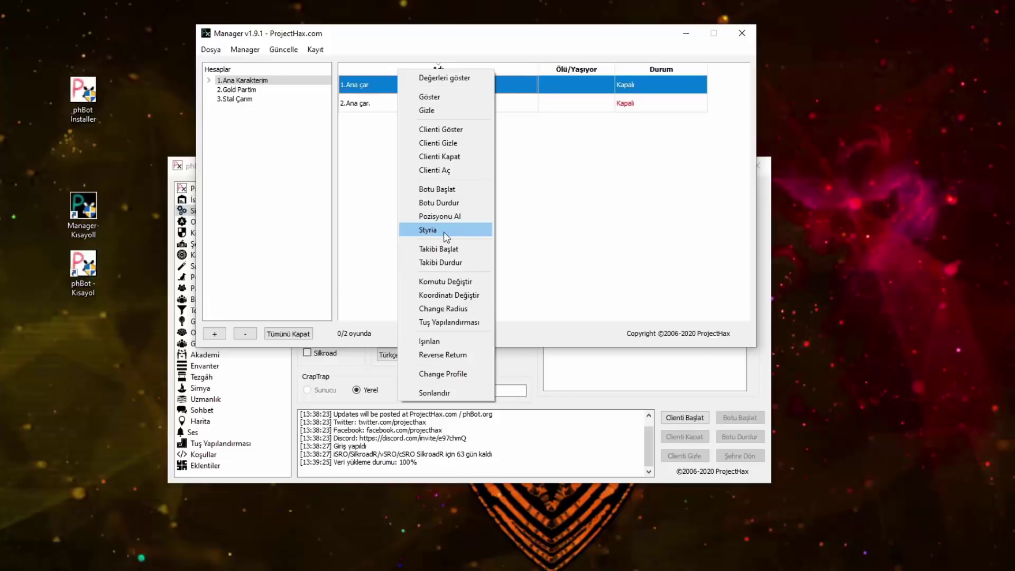
{"action": "left_click", "coordinate": [571, 232]}
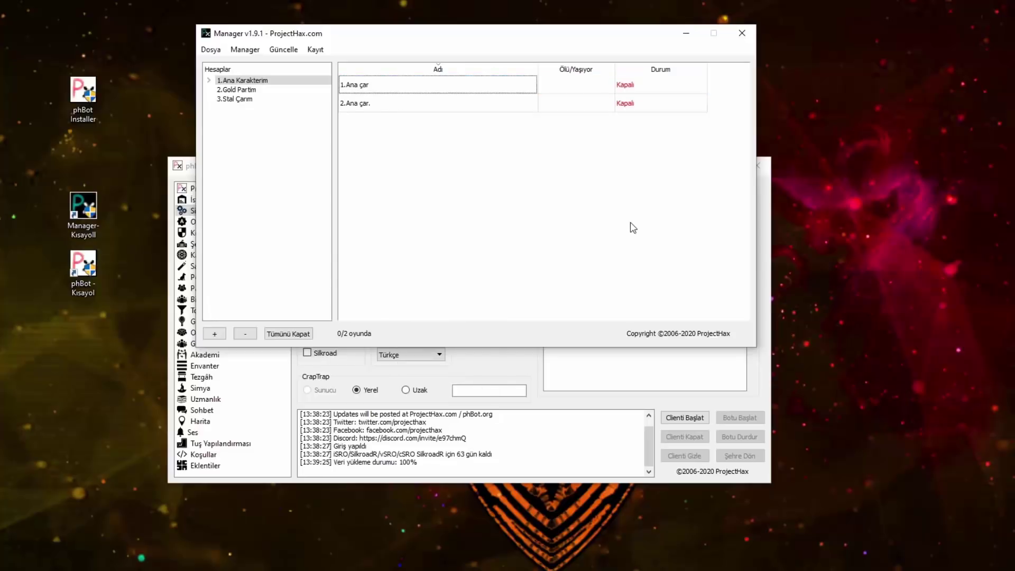
{"action": "key", "text": "ctrl+a"}
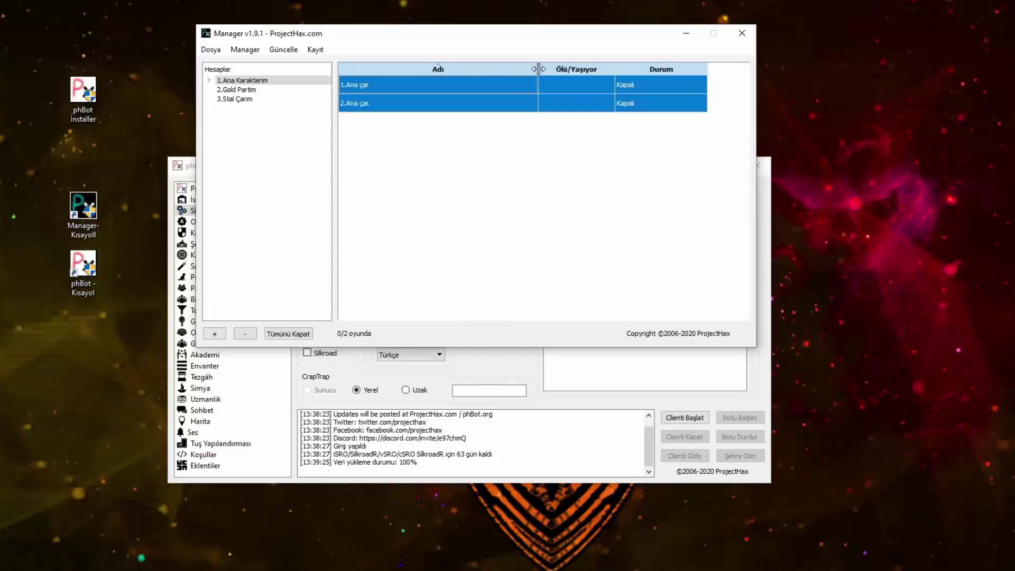
{"action": "right_click", "coordinate": [546, 89]}
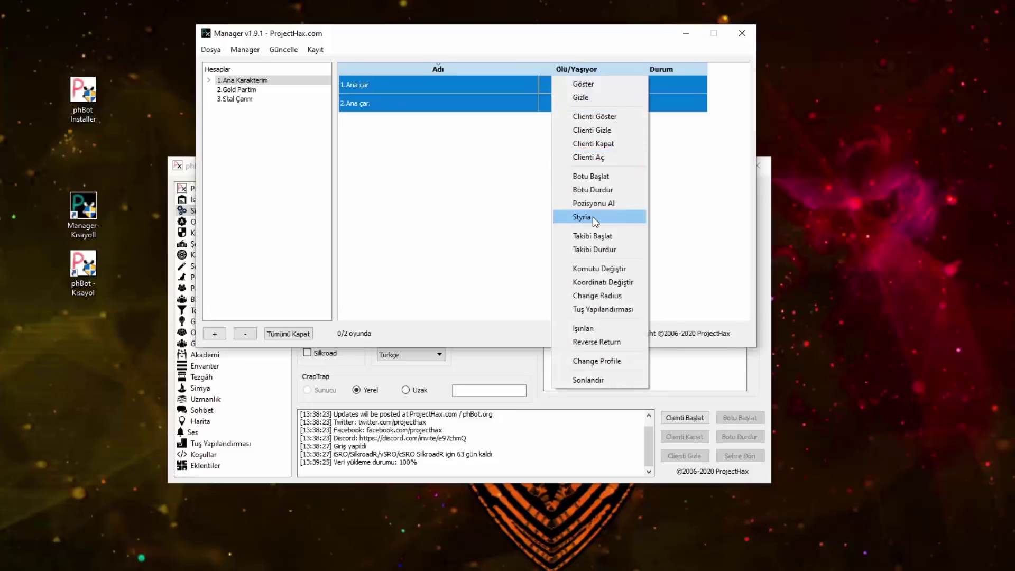
{"action": "left_click", "coordinate": [605, 159]}
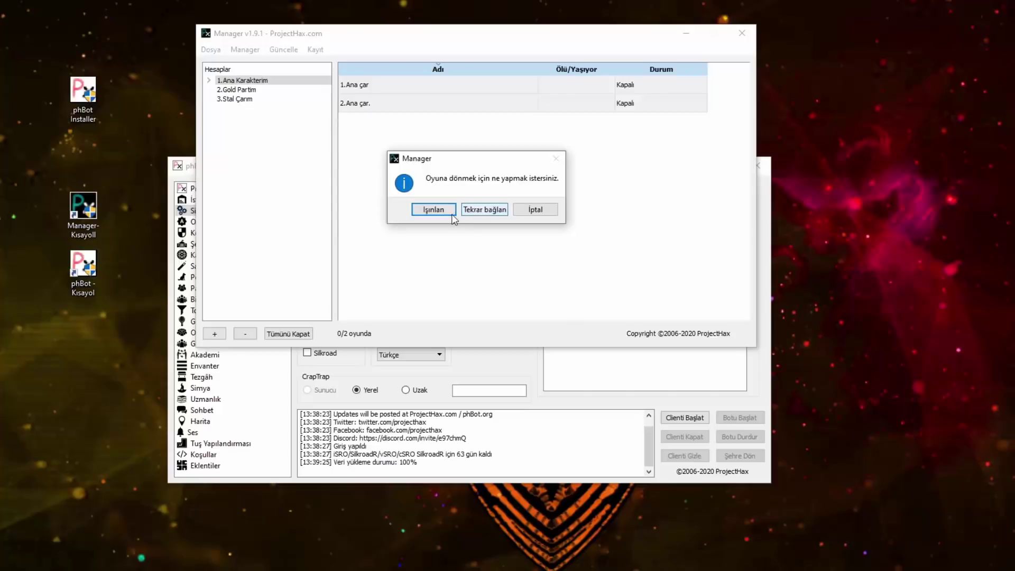
{"action": "left_click", "coordinate": [552, 211]}
Step: Show the bot window for the characters, then minimize phBot
{"action": "right_click", "coordinate": [475, 95]}
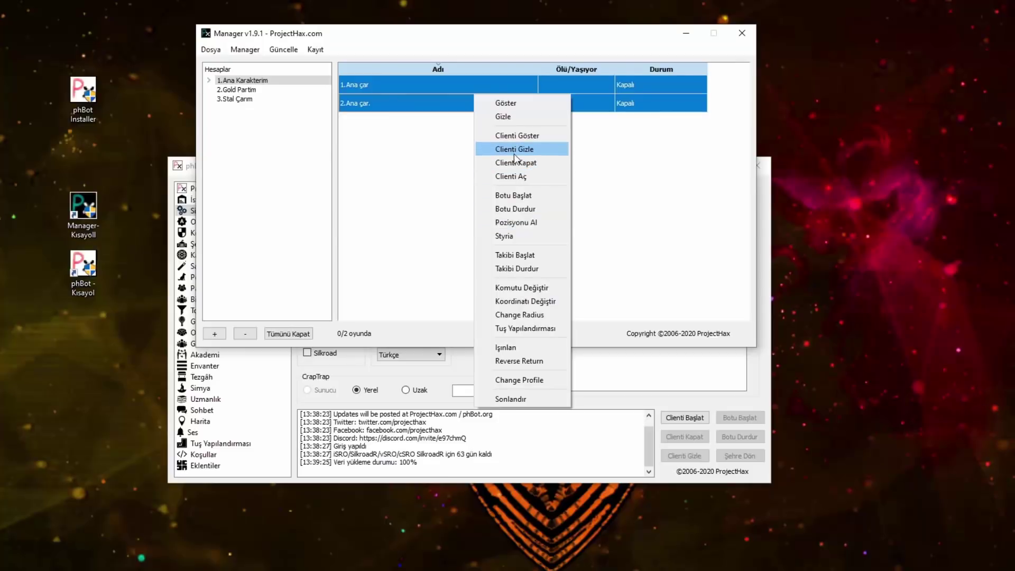
{"action": "left_click", "coordinate": [506, 104]}
{"action": "left_click", "coordinate": [699, 169]}
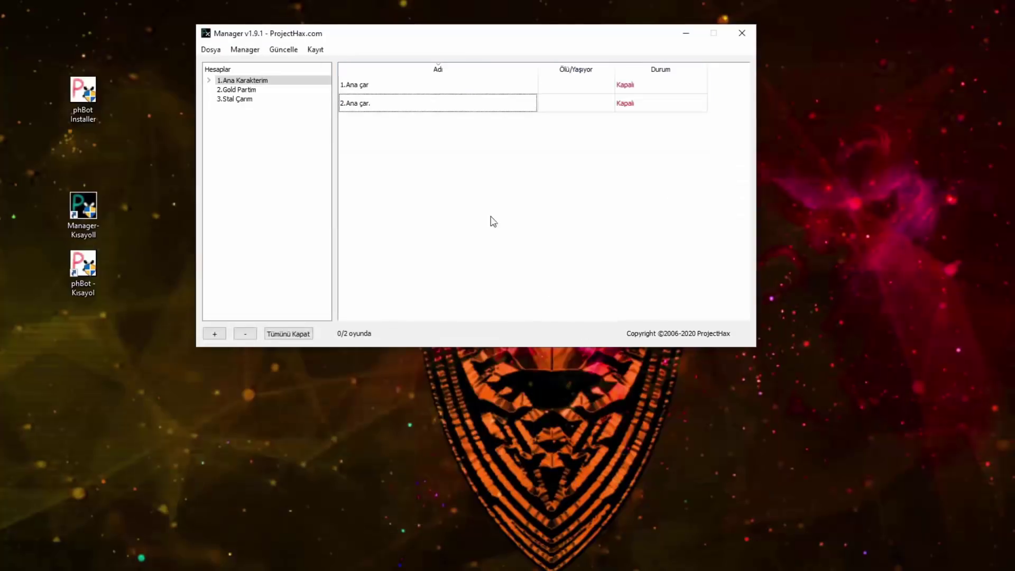
{"action": "right_click", "coordinate": [454, 77]}
Step: Rearrange the phBot and Manager windows with phBot in front
{"action": "left_click", "coordinate": [483, 102]}
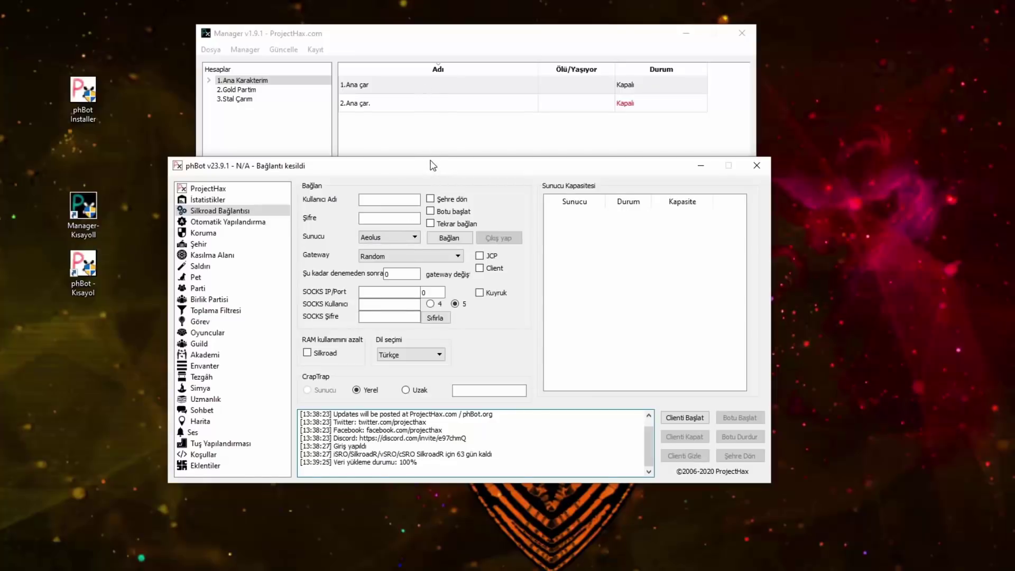
{"action": "left_click_drag", "start_coordinate": [396, 171], "coordinate": [526, 148]}
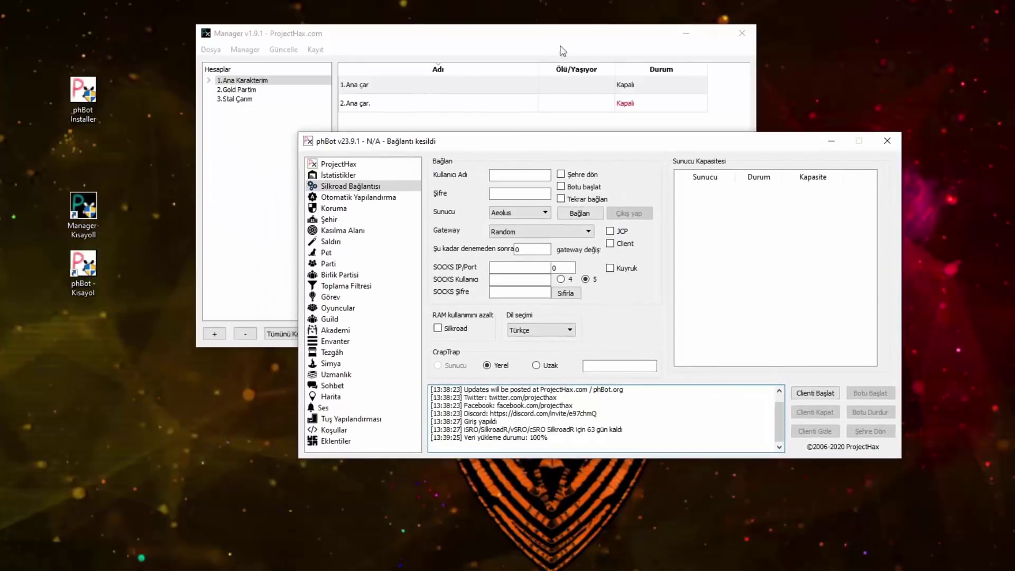
{"action": "left_click_drag", "start_coordinate": [560, 37], "coordinate": [479, 33]}
{"action": "left_click", "coordinate": [705, 161]}
{"action": "left_click_drag", "start_coordinate": [704, 144], "coordinate": [683, 92]}
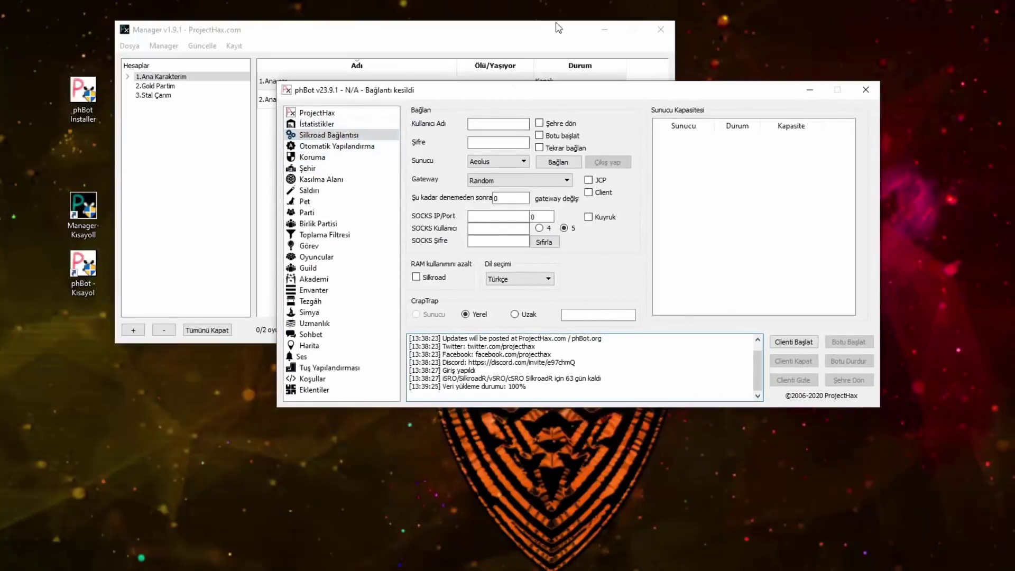
Step: Browse the Otomatik Yapılandırma page and the Koruma tabs like Socket and Işınlanma
{"action": "left_click", "coordinate": [350, 148]}
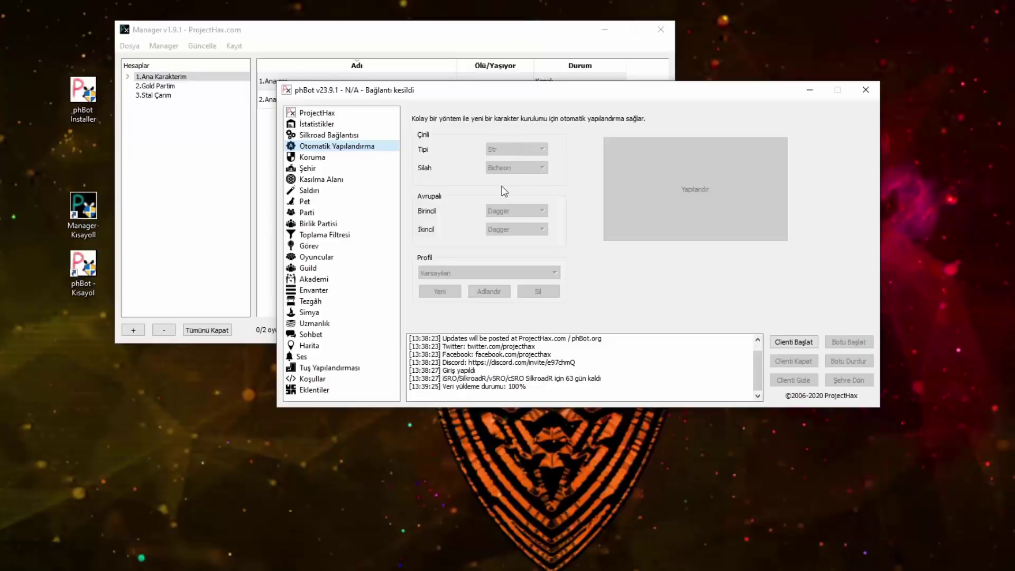
{"action": "left_click", "coordinate": [322, 158]}
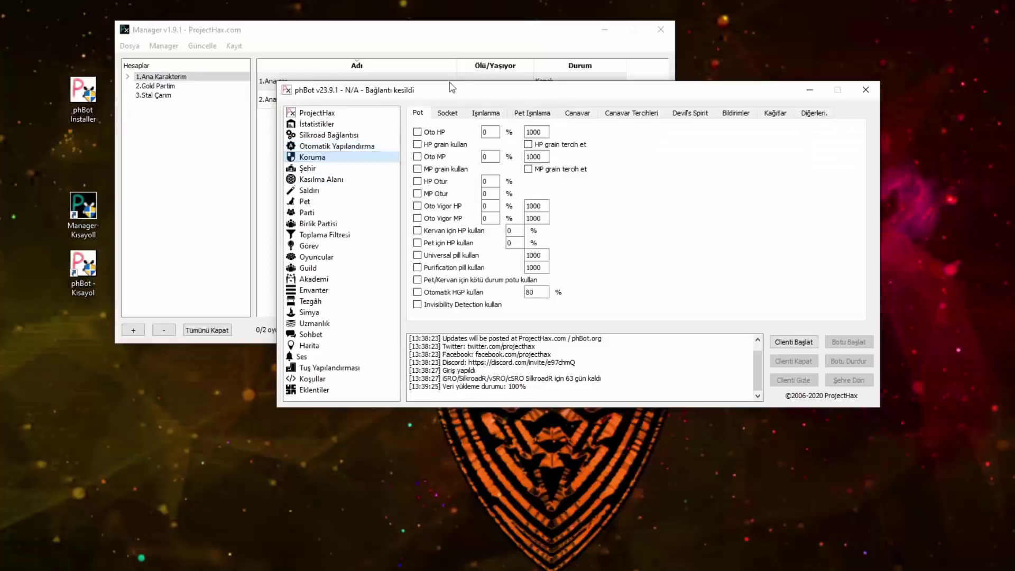
{"action": "left_click", "coordinate": [451, 114]}
{"action": "left_click", "coordinate": [495, 113]}
{"action": "left_click", "coordinate": [533, 113]}
{"action": "left_click", "coordinate": [577, 114]}
{"action": "left_click", "coordinate": [616, 113]}
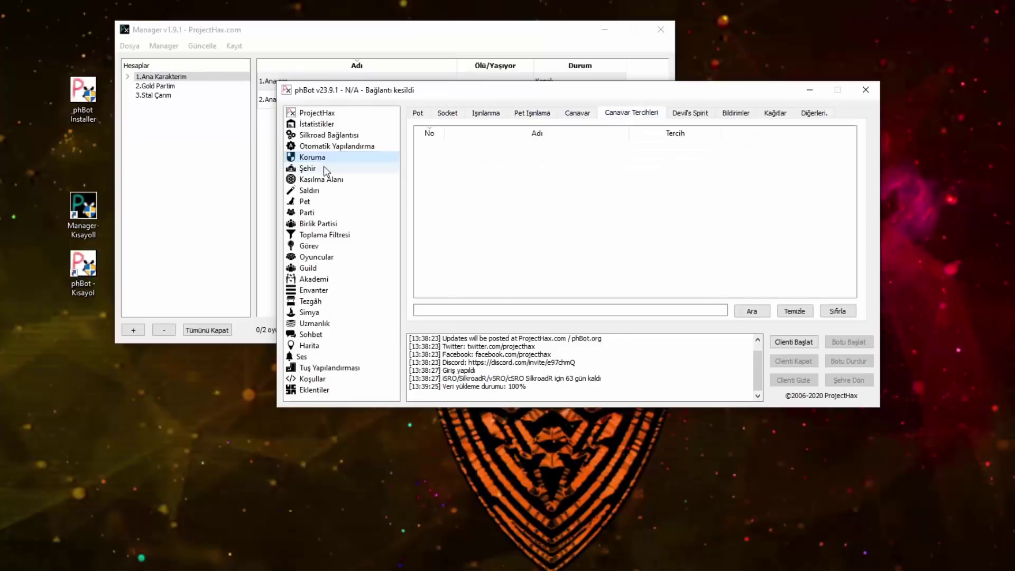
Step: Look through Şehir, Saldırı and auto-configuration, then show Koruma's Pot tab
{"action": "left_click", "coordinate": [321, 168]}
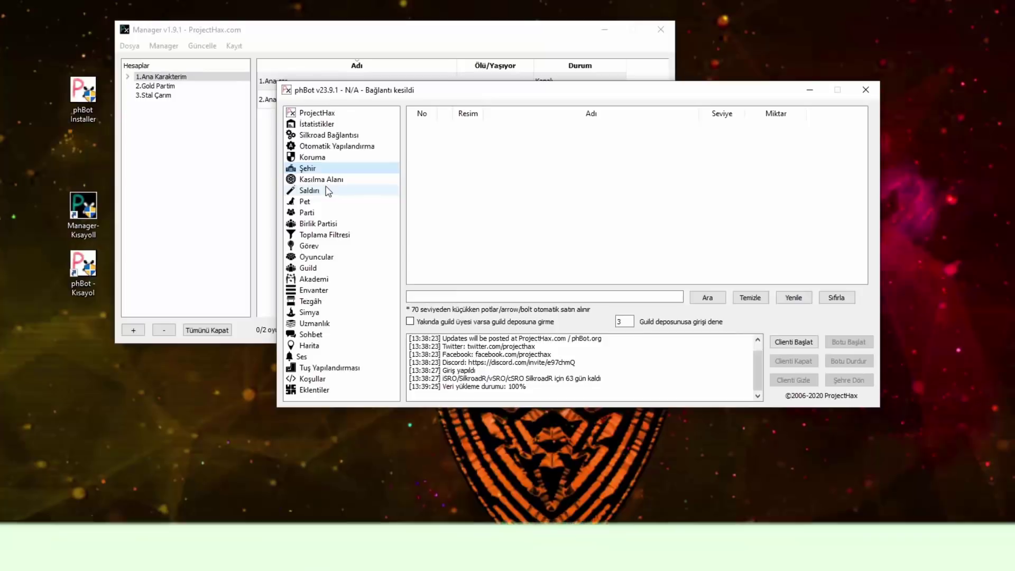
{"action": "left_click", "coordinate": [327, 191]}
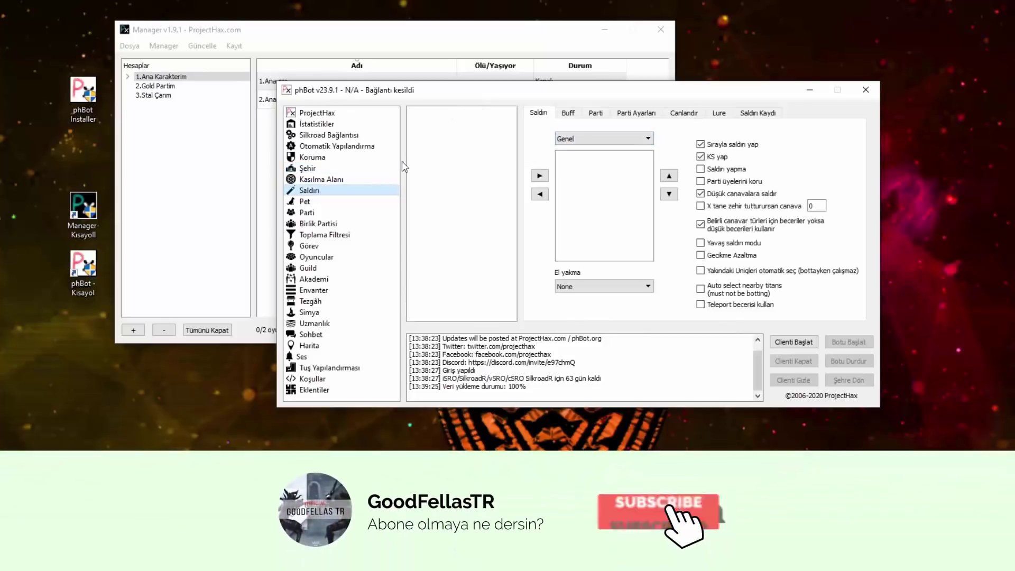
{"action": "left_click", "coordinate": [317, 149]}
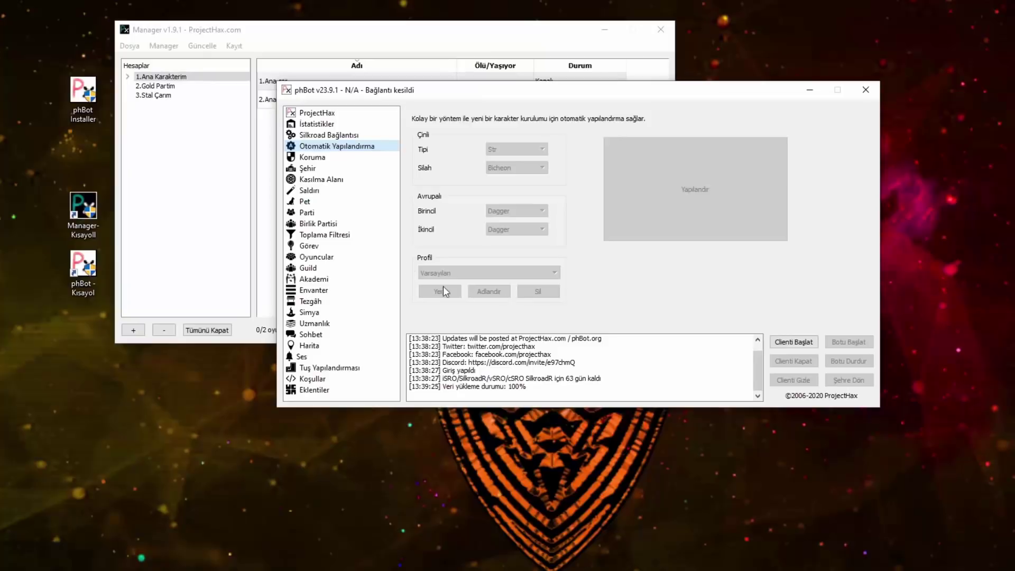
{"action": "left_click", "coordinate": [326, 157]}
{"action": "left_click", "coordinate": [418, 113]}
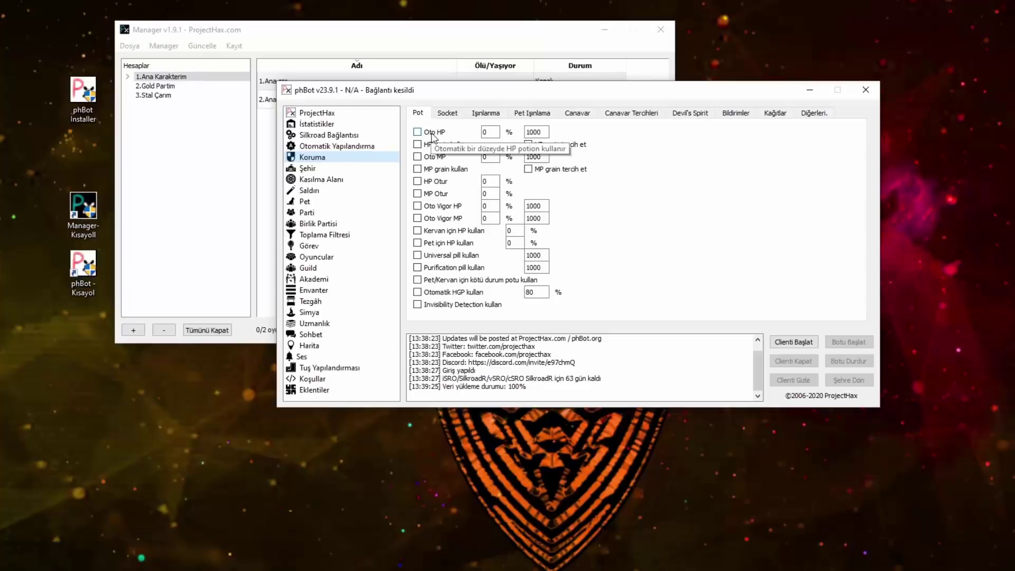
Step: Turn on Oto HP and Oto MP, enable Socket Stone of Liberation, and set Block to 60 HP
{"action": "left_click", "coordinate": [432, 133]}
{"action": "left_click", "coordinate": [425, 158]}
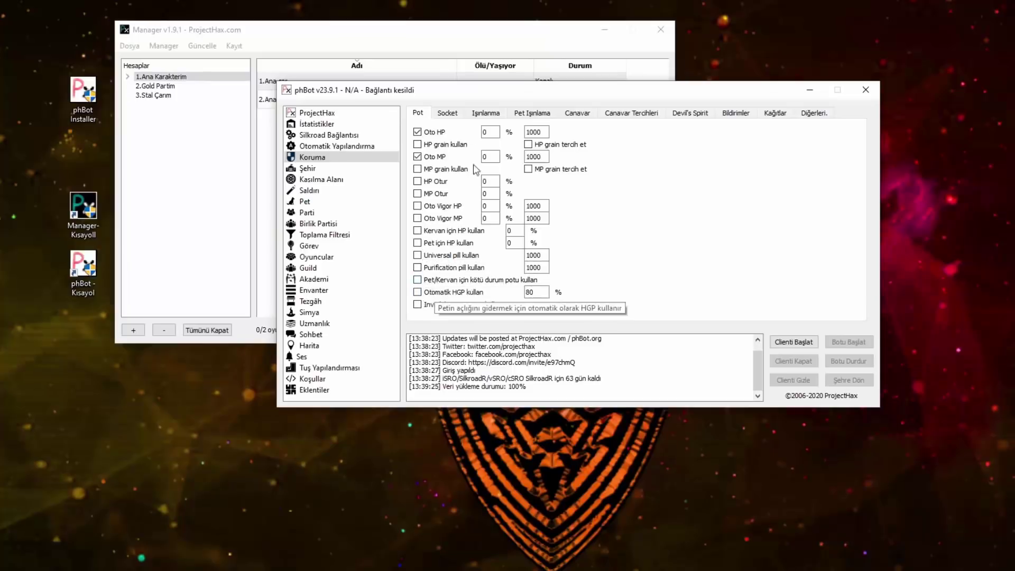
{"action": "left_click", "coordinate": [448, 114]}
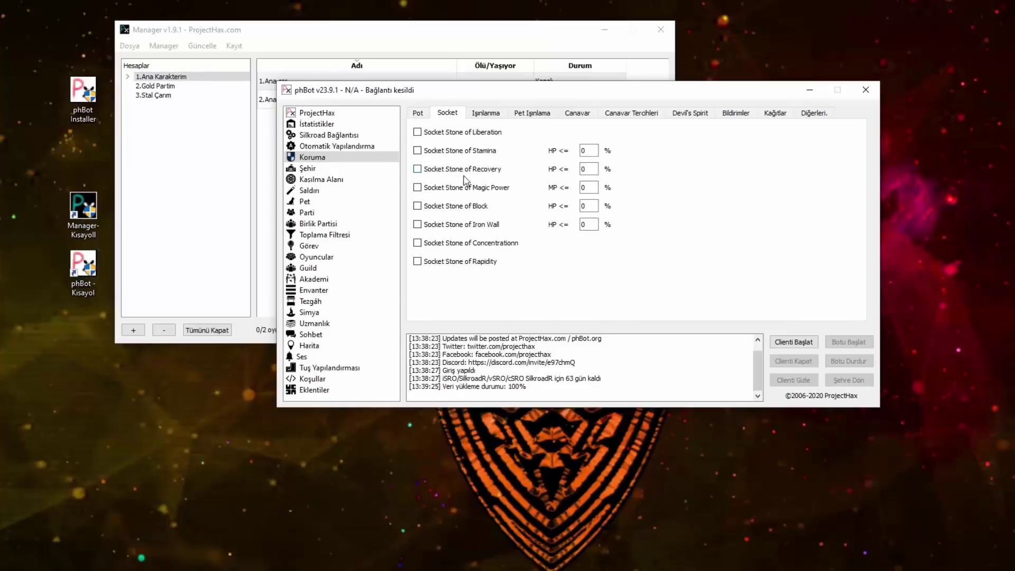
{"action": "left_click", "coordinate": [418, 132]}
{"action": "double_click", "coordinate": [593, 208]}
{"action": "type", "text": "60"}
Step: On Işınlanma, enable returning to town on low HP potions
{"action": "left_click", "coordinate": [488, 113]}
{"action": "left_click", "coordinate": [442, 145]}
{"action": "double_click", "coordinate": [495, 145]}
Step: Set the HP potion trigger to 5, add MP potion, weapon and armour durability triggers
{"action": "type", "text": "5"}
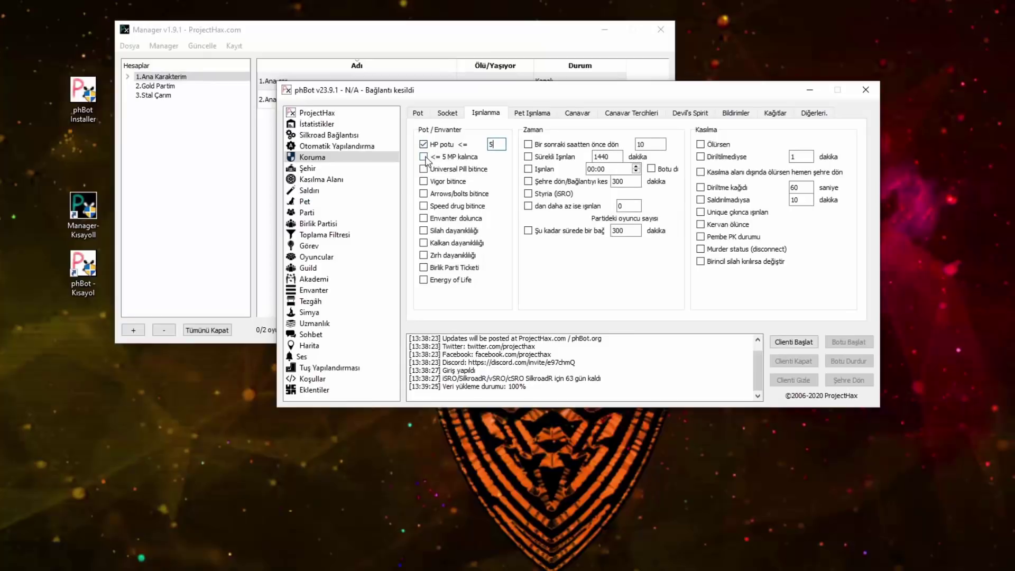
{"action": "left_click", "coordinate": [423, 156]}
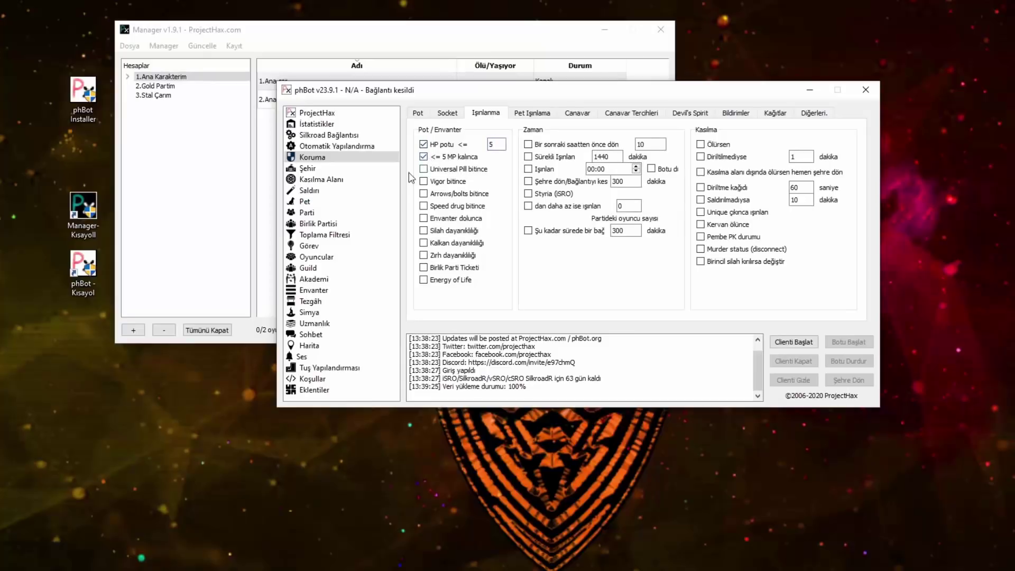
{"action": "left_click", "coordinate": [424, 230]}
{"action": "left_click", "coordinate": [424, 255]}
{"action": "left_click", "coordinate": [424, 243]}
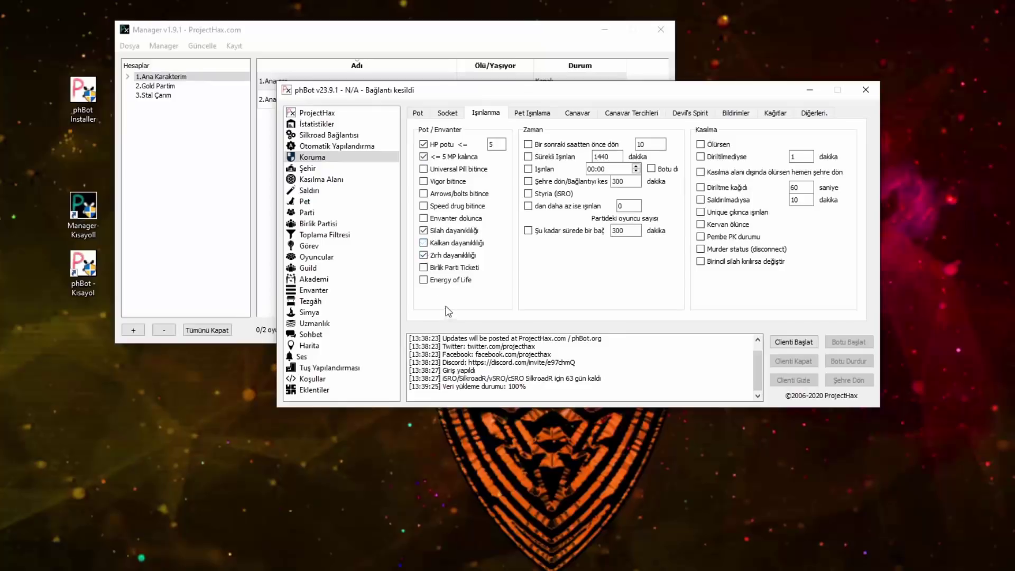
{"action": "left_click", "coordinate": [424, 243]}
{"action": "left_click", "coordinate": [425, 219]}
Step: Return to town after 470 minutes or when unrevived for 10 minutes
{"action": "left_click", "coordinate": [530, 233]}
{"action": "left_click", "coordinate": [528, 182]}
{"action": "double_click", "coordinate": [628, 184]}
{"action": "left_click", "coordinate": [702, 144]}
{"action": "left_click", "coordinate": [701, 156]}
{"action": "double_click", "coordinate": [800, 156]}
{"action": "type", "text": "10"}
Step: Also return on dying outside the training area, leaving the not-attacked trigger off
{"action": "left_click", "coordinate": [701, 172]}
{"action": "left_click", "coordinate": [701, 200]}
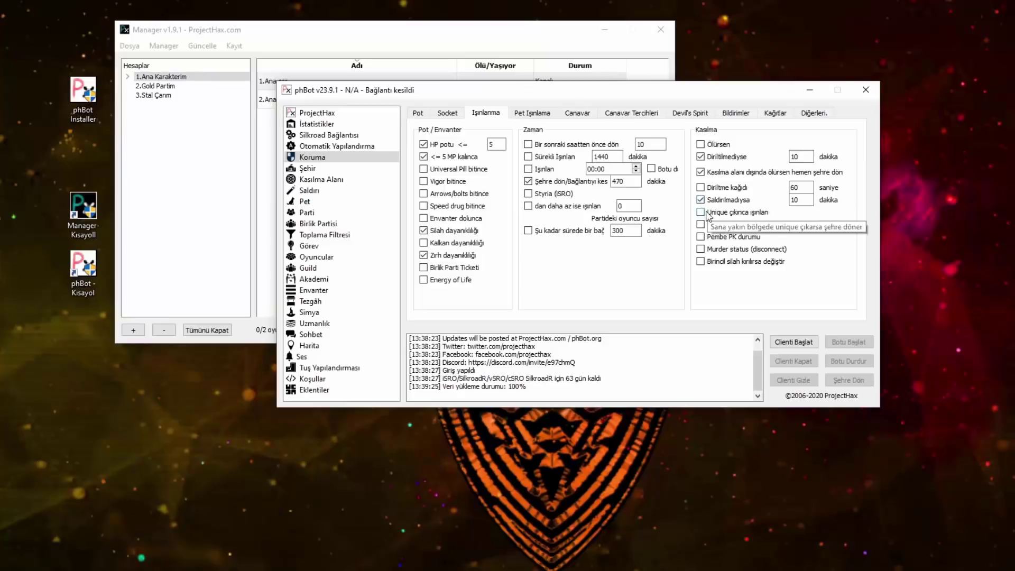
{"action": "left_click", "coordinate": [702, 200]}
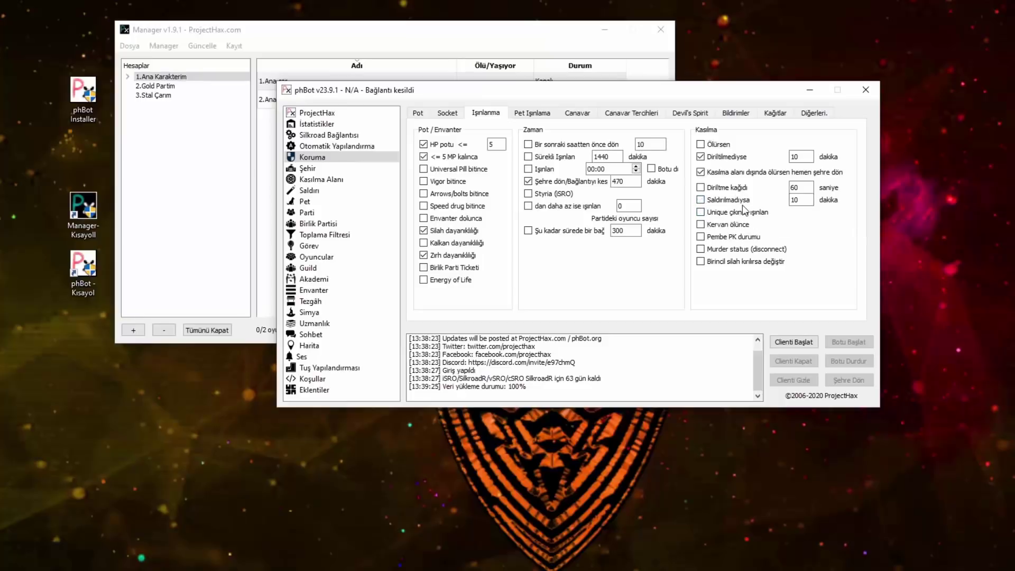
{"action": "double_click", "coordinate": [798, 199]}
{"action": "left_click", "coordinate": [535, 114]}
{"action": "left_click", "coordinate": [579, 113]}
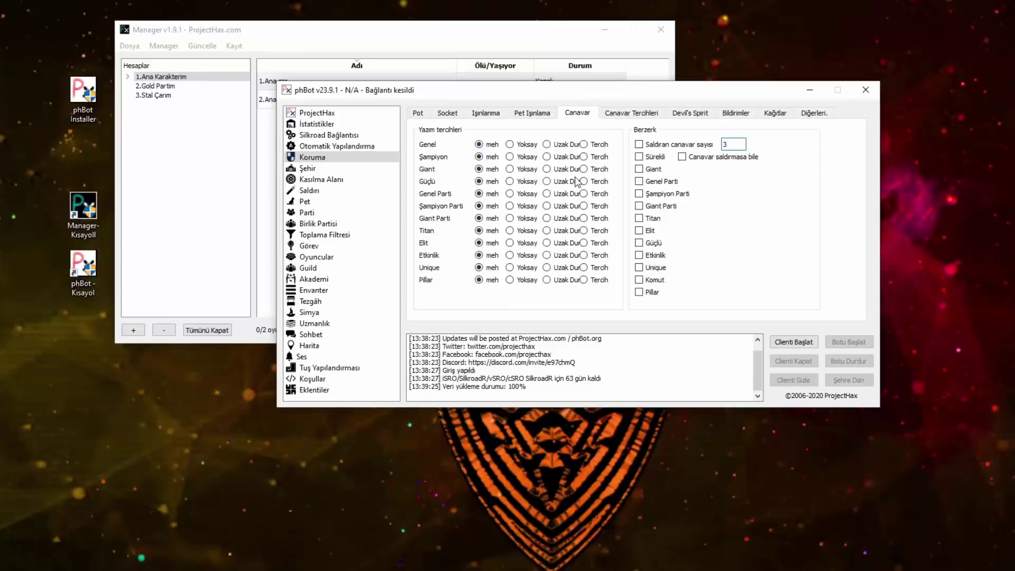
Step: Set Şampiyon, Giant and Güçlü monsters to Tercih and browse the remaining protection tabs
{"action": "left_click", "coordinate": [584, 156]}
{"action": "left_click", "coordinate": [583, 169]}
{"action": "left_click", "coordinate": [584, 181]}
{"action": "left_click", "coordinate": [621, 113]}
{"action": "left_click", "coordinate": [691, 114]}
{"action": "left_click", "coordinate": [642, 114]}
{"action": "left_click", "coordinate": [699, 114]}
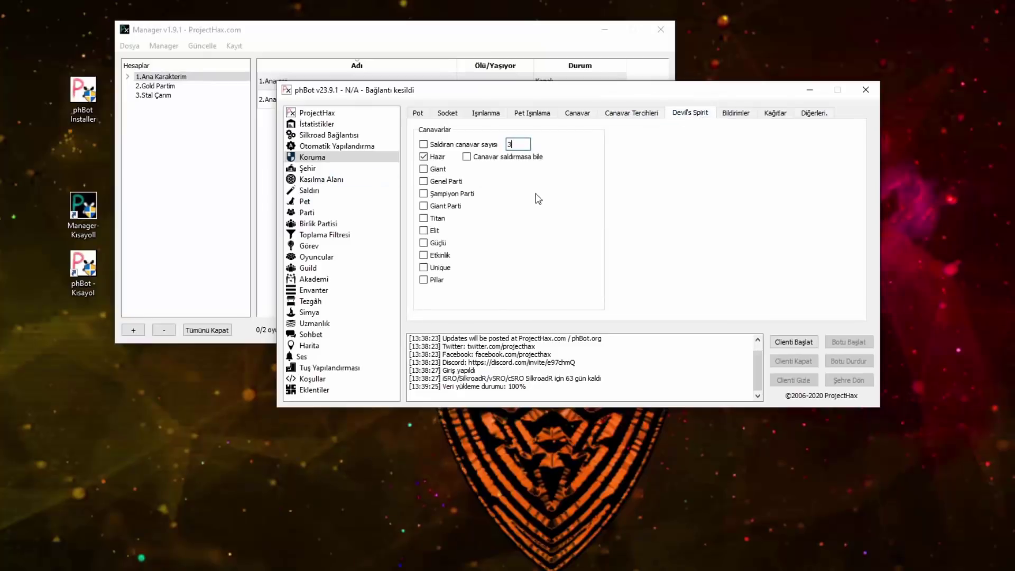
{"action": "left_click", "coordinate": [737, 114]}
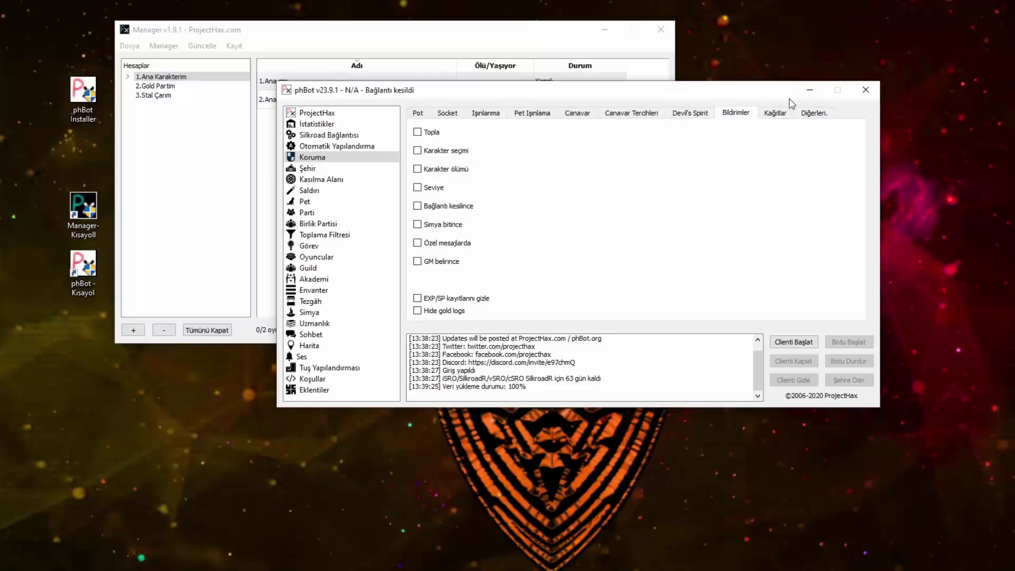
{"action": "left_click", "coordinate": [775, 113]}
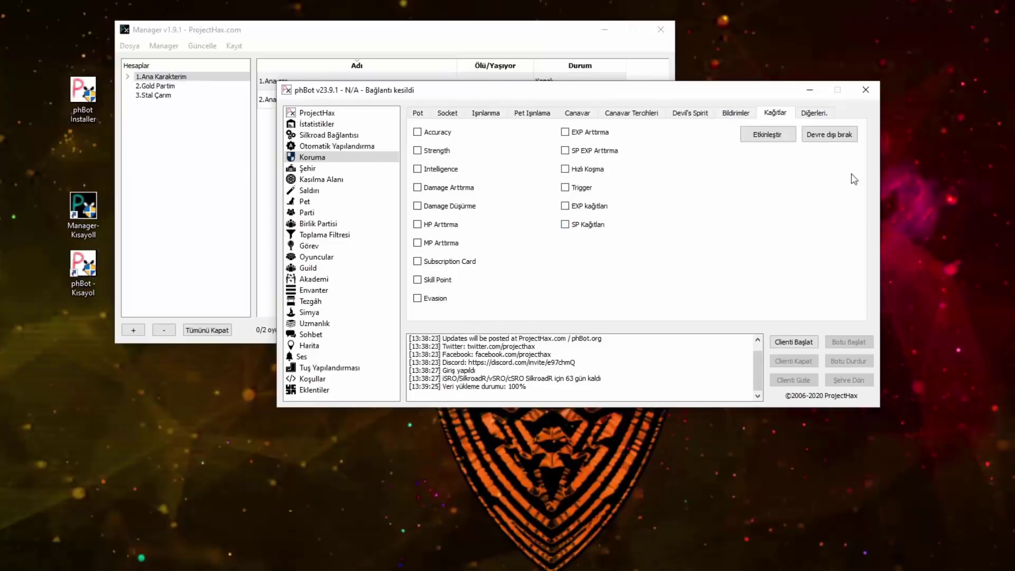
Step: On Diğerleri, accept party-only resurrections, sell surplus potions and show invisible players
{"action": "left_click", "coordinate": [810, 114]}
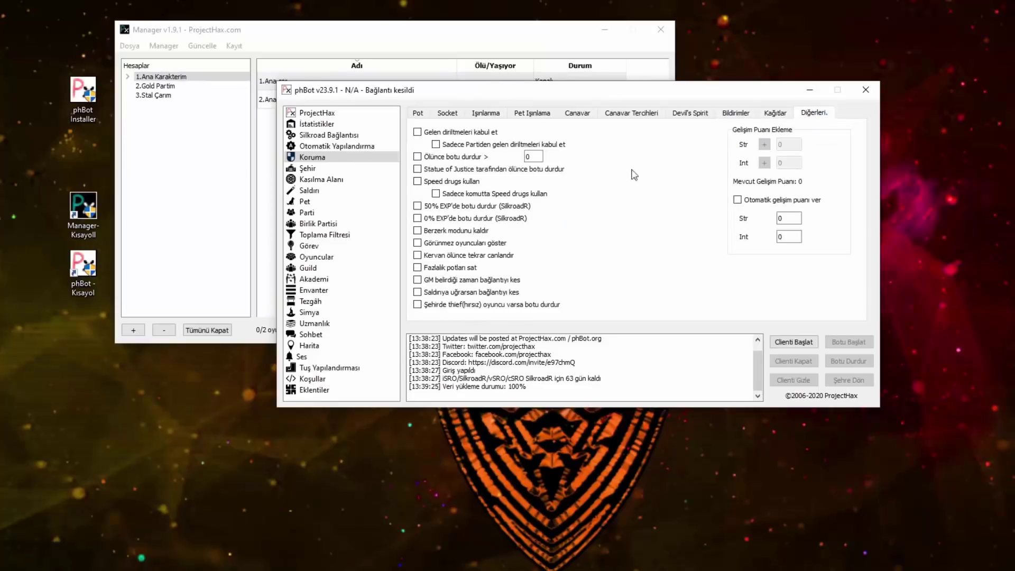
{"action": "left_click", "coordinate": [418, 156]}
{"action": "left_click", "coordinate": [418, 169]}
{"action": "left_click", "coordinate": [418, 206]}
{"action": "left_click", "coordinate": [421, 218]}
{"action": "left_click", "coordinate": [418, 219]}
{"action": "left_click", "coordinate": [418, 157]}
{"action": "left_click", "coordinate": [418, 131]}
{"action": "left_click", "coordinate": [436, 144]}
{"action": "left_click", "coordinate": [418, 268]}
{"action": "left_click", "coordinate": [432, 245]}
Step: Turn on automatic stat point assignment with Str 3
{"action": "left_click", "coordinate": [737, 201]}
{"action": "key", "text": "Tab"}
{"action": "type", "text": "3"}
Step: Clear the Şehir item search, skip guild storage when members are nearby, and set attempts to 1
{"action": "left_click", "coordinate": [324, 169]}
{"action": "left_click", "coordinate": [550, 298]}
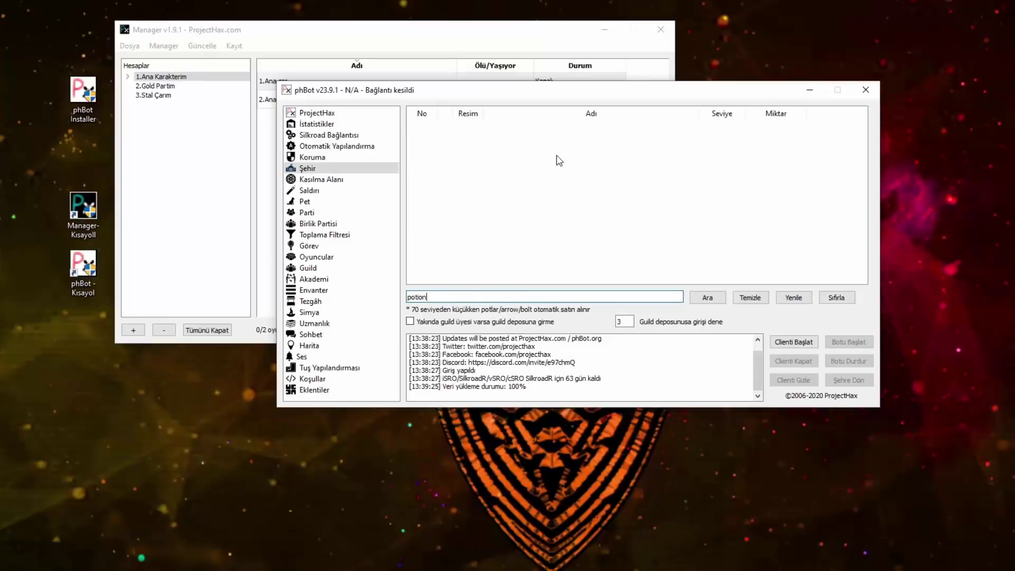
{"action": "key", "text": "ctrl+a"}
{"action": "type", "text": "r"}
{"action": "key", "text": "BackSpace"}
{"action": "key", "text": "BackSpace"}
{"action": "key", "text": "BackSpace"}
{"action": "key", "text": "BackSpace"}
{"action": "left_click", "coordinate": [415, 323]}
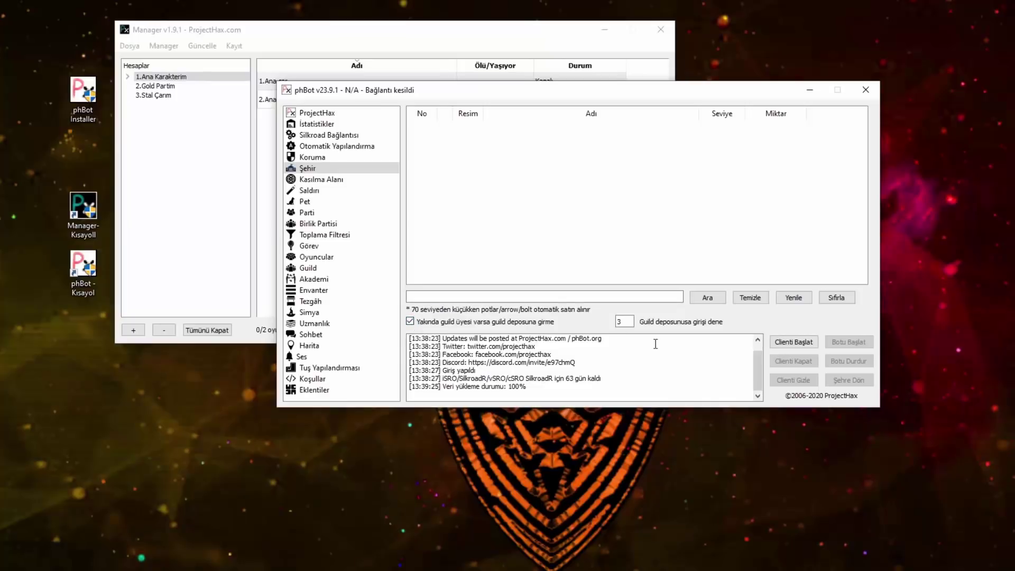
{"action": "double_click", "coordinate": [627, 321]}
{"action": "type", "text": "1"}
Step: Open the Kasılma Alanı page and switch between its Koşullar and Ayarlar tabs
{"action": "left_click", "coordinate": [307, 182]}
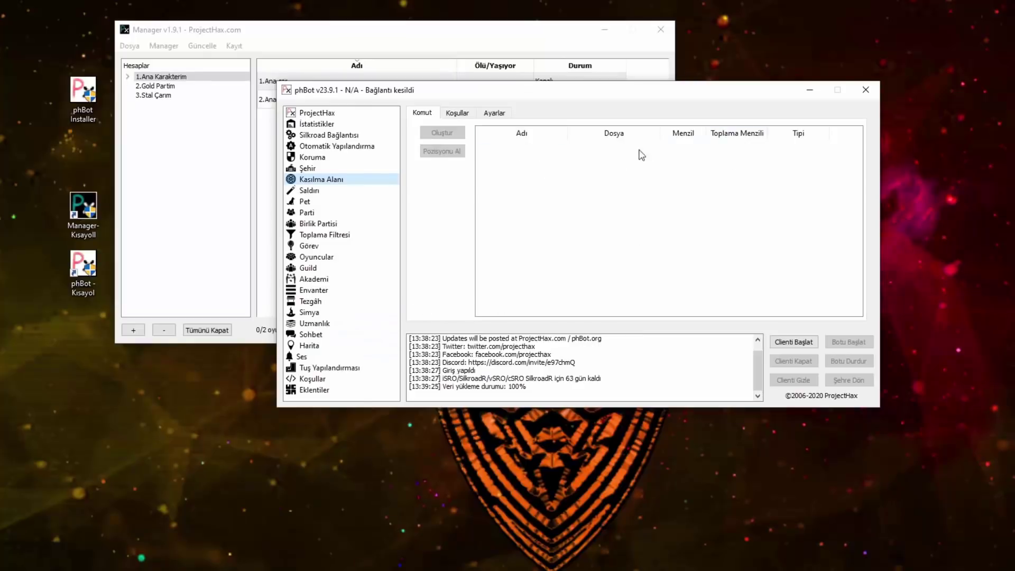
{"action": "left_click", "coordinate": [686, 153]}
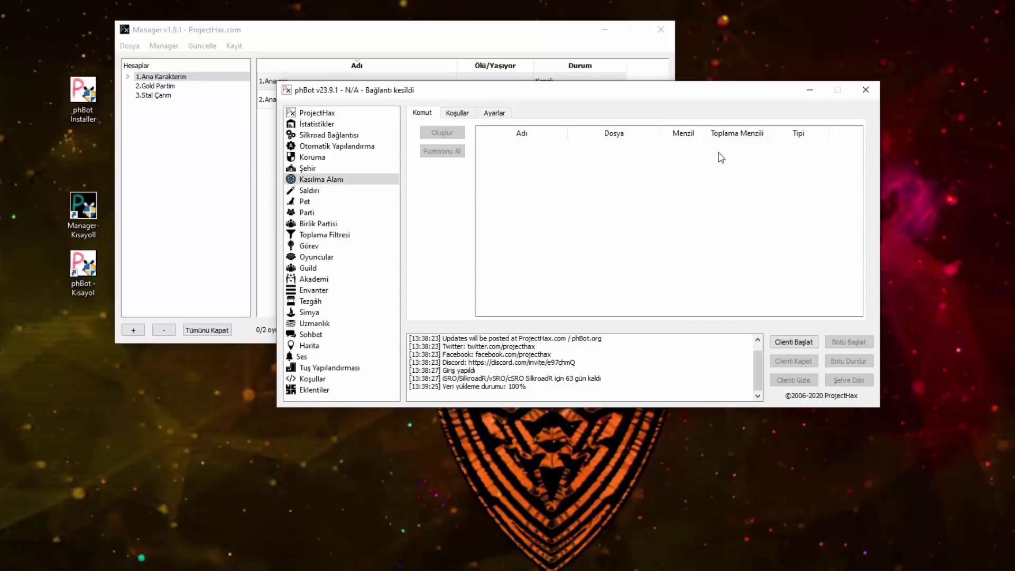
{"action": "right_click", "coordinate": [273, 81]}
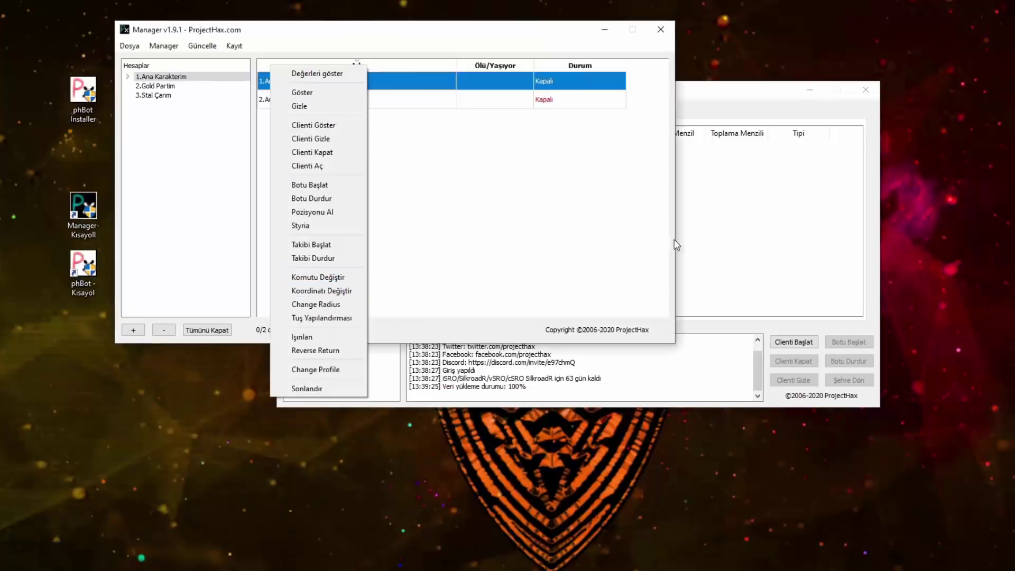
{"action": "left_click", "coordinate": [687, 236]}
{"action": "left_click", "coordinate": [456, 116]}
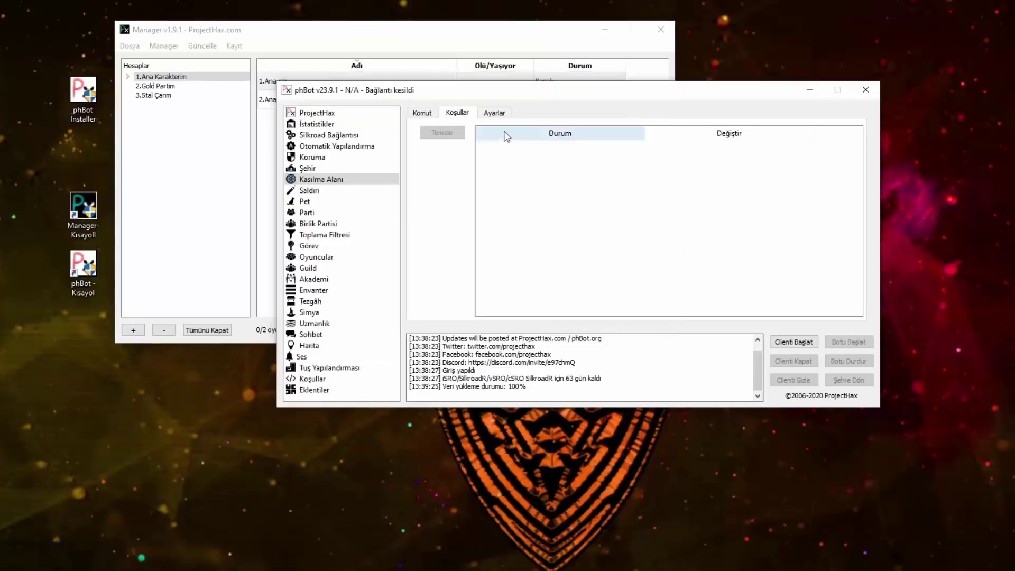
{"action": "left_click", "coordinate": [508, 116]}
{"action": "left_click", "coordinate": [457, 118]}
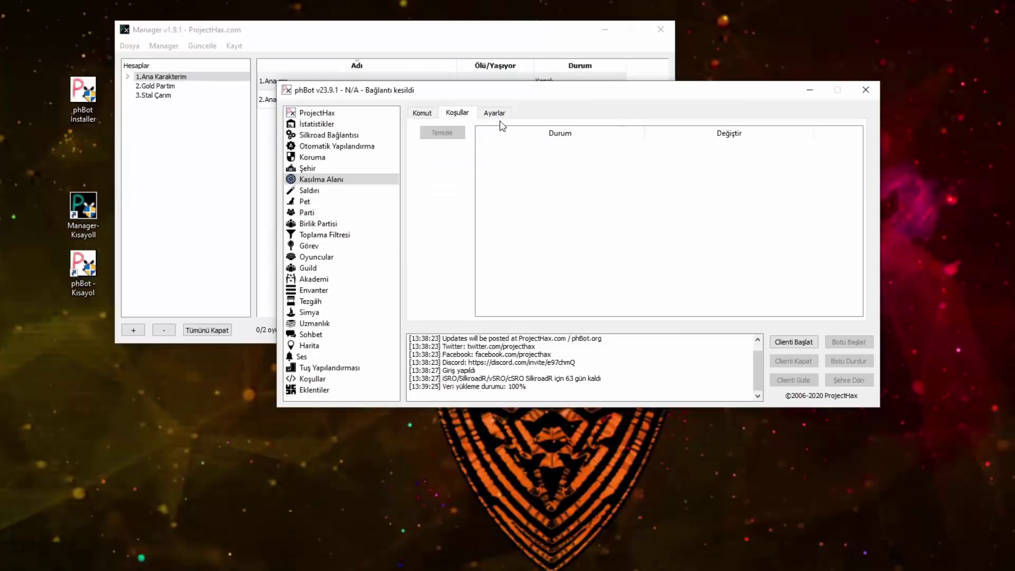
{"action": "left_click", "coordinate": [484, 114]}
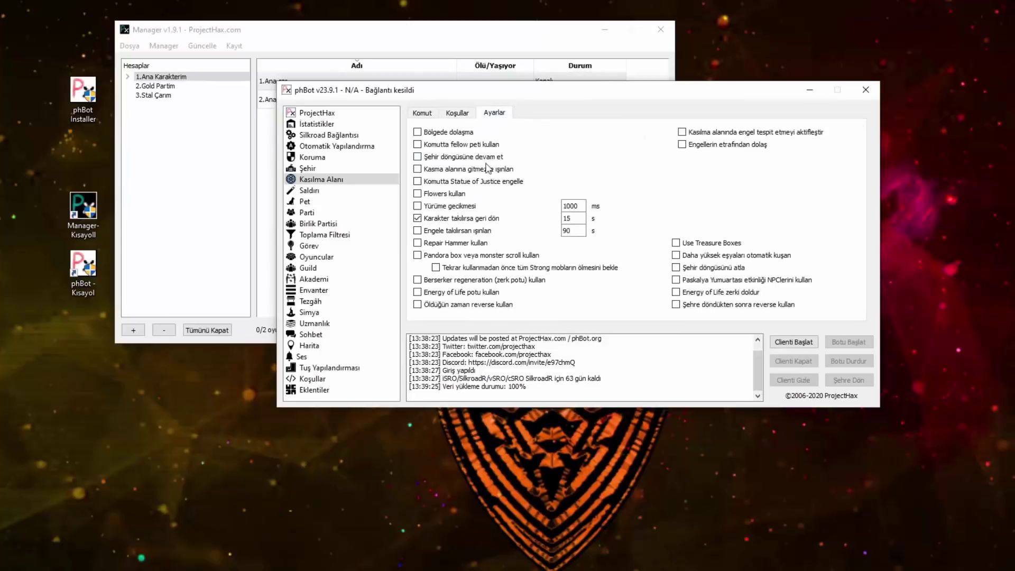
Step: Enable walking around obstacles, continuing the town loop and Pandora box waiting; disable auto-equipping higher-level items
{"action": "left_click", "coordinate": [682, 144]}
{"action": "left_click", "coordinate": [417, 156]}
{"action": "left_click", "coordinate": [436, 268]}
{"action": "left_click", "coordinate": [681, 268]}
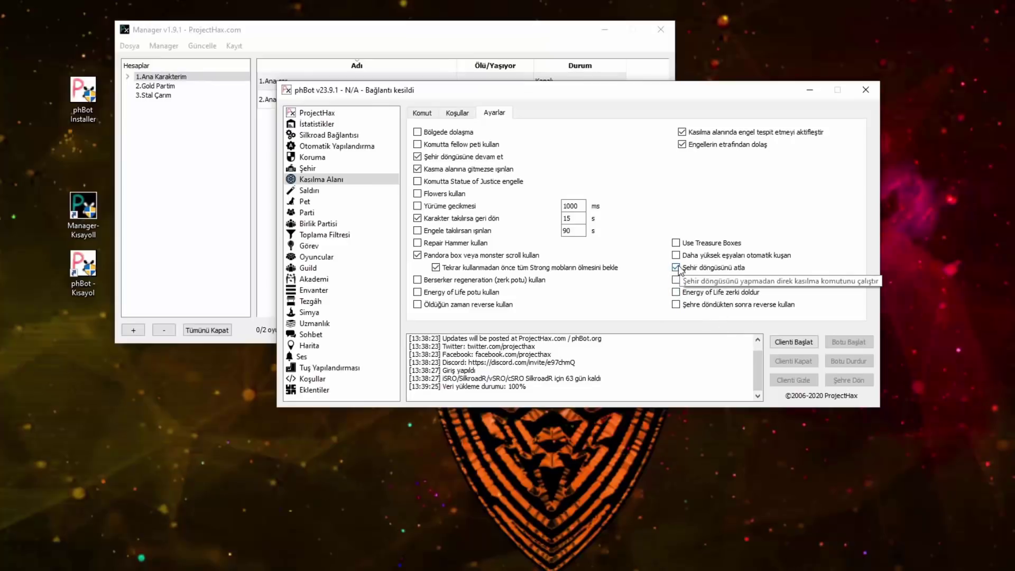
{"action": "left_click", "coordinate": [679, 269]}
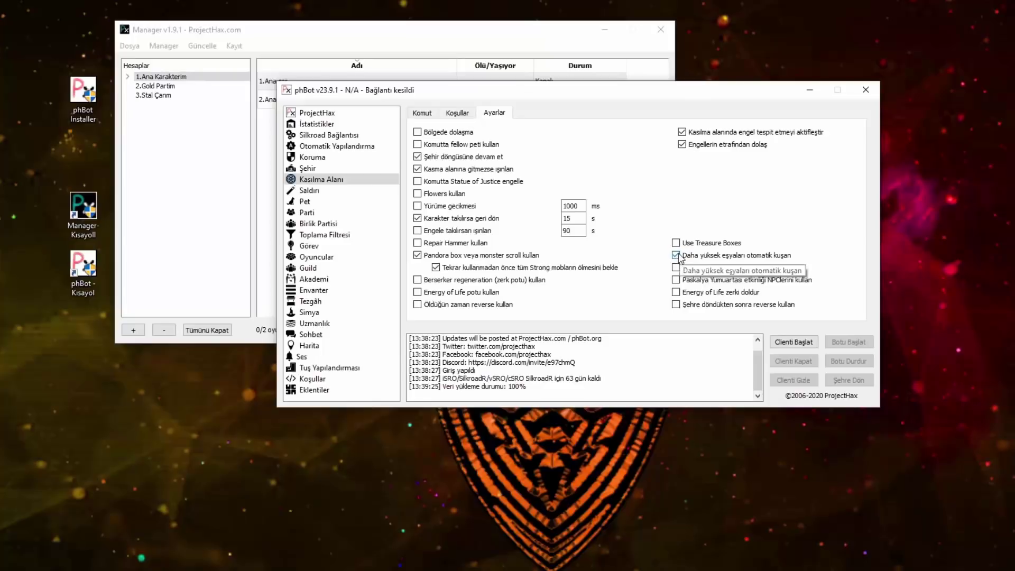
{"action": "left_click", "coordinate": [677, 256]}
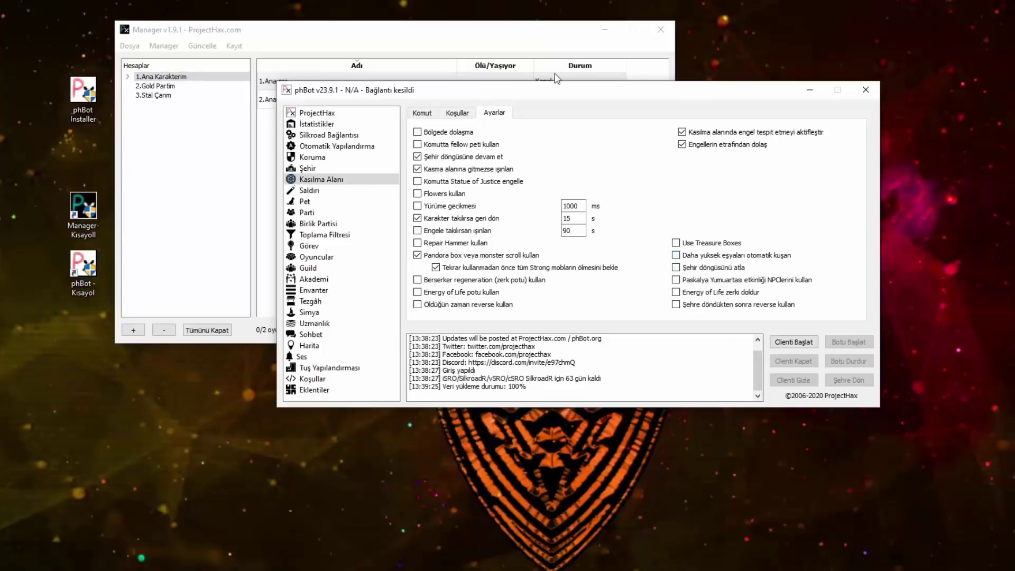
{"action": "left_click", "coordinate": [310, 190]}
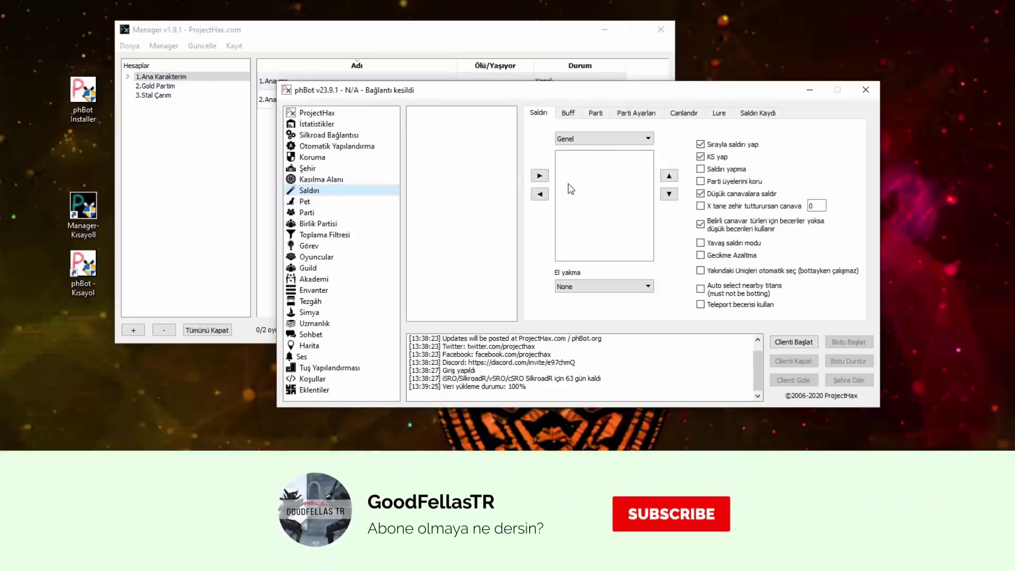
Step: Keep the attack skill category on Genel, leaving the attack skill list unchanged
{"action": "left_click", "coordinate": [606, 173]}
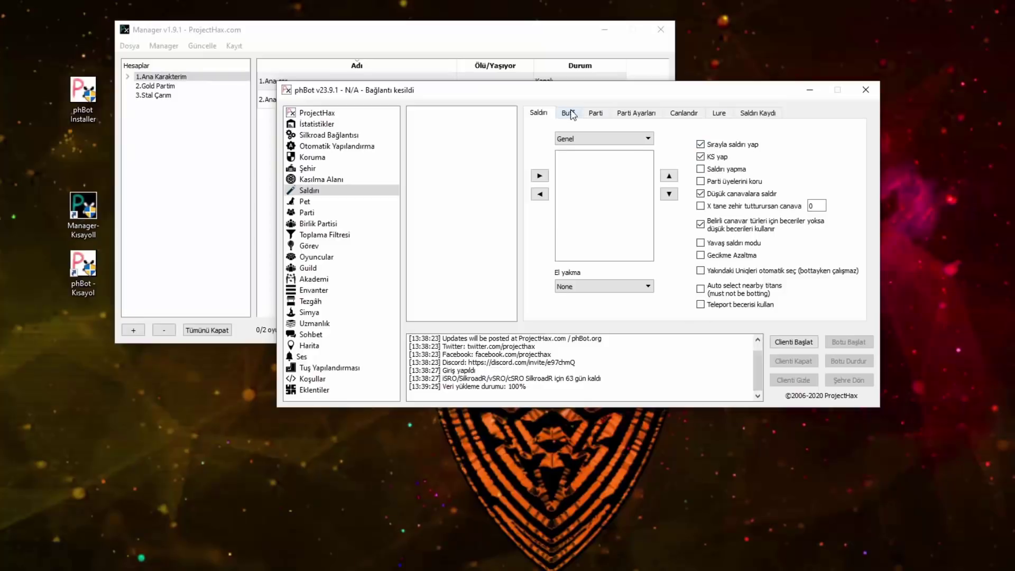
{"action": "left_click", "coordinate": [574, 140]}
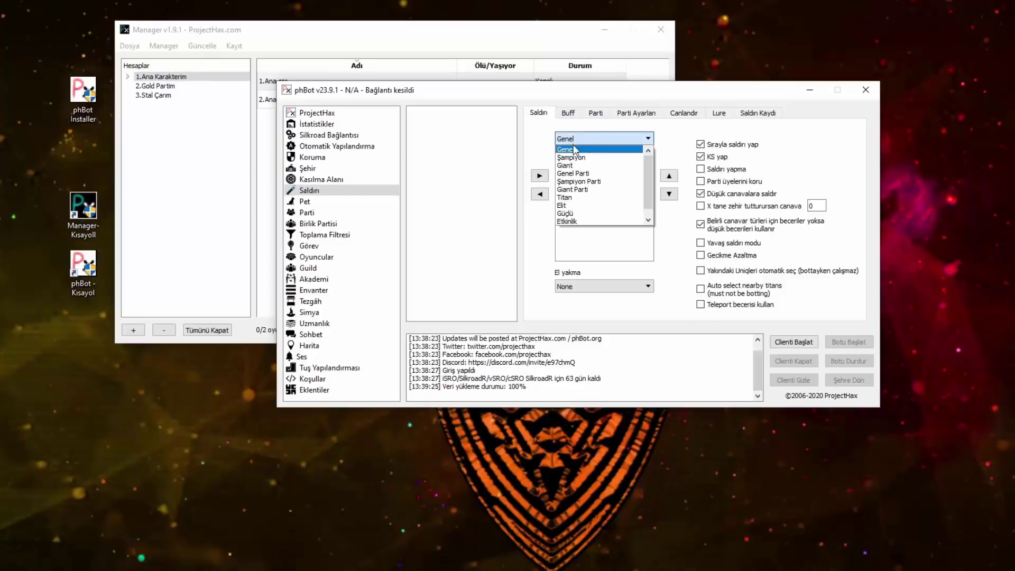
{"action": "left_click", "coordinate": [568, 150]}
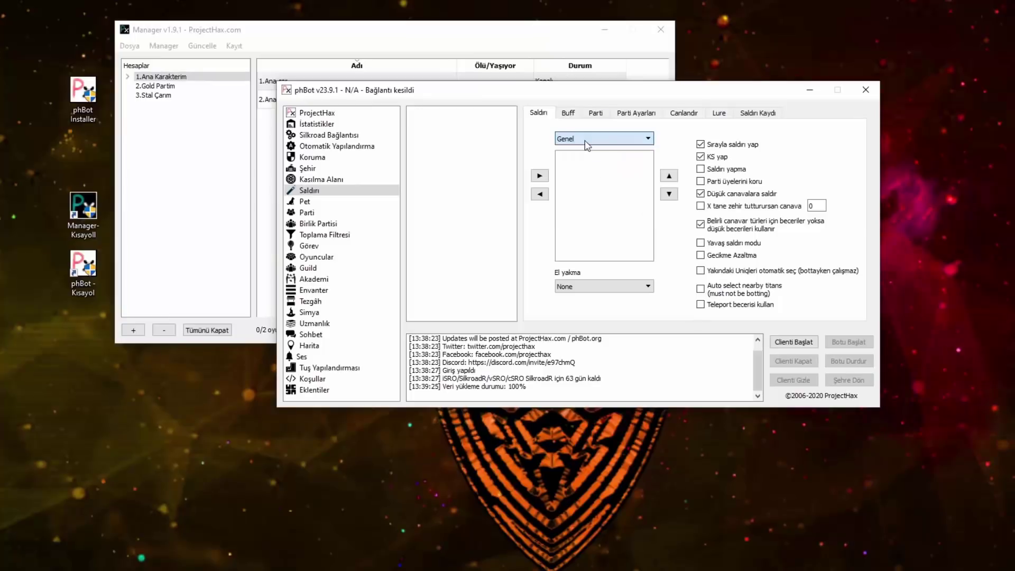
{"action": "left_click", "coordinate": [569, 113]}
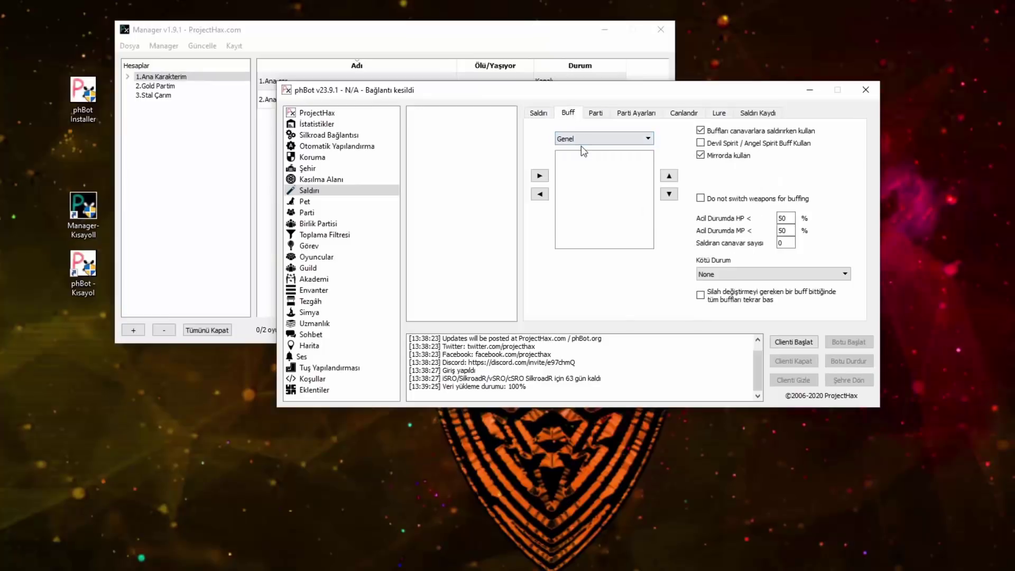
Step: Switch the buff category to Oyuncu Yakında and add DENEME to the nearby-players list
{"action": "left_click", "coordinate": [577, 141]}
{"action": "left_click", "coordinate": [577, 150]}
{"action": "left_click", "coordinate": [586, 138]}
{"action": "scroll", "coordinate": [600, 198], "scroll_direction": "down", "scroll_amount": 1}
{"action": "left_click", "coordinate": [597, 205]}
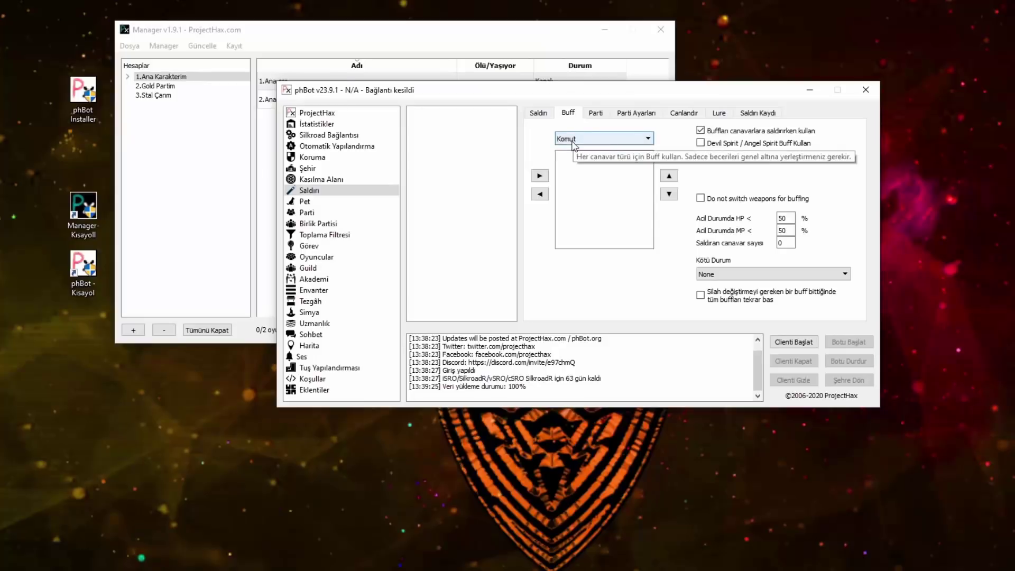
{"action": "left_click", "coordinate": [574, 143]}
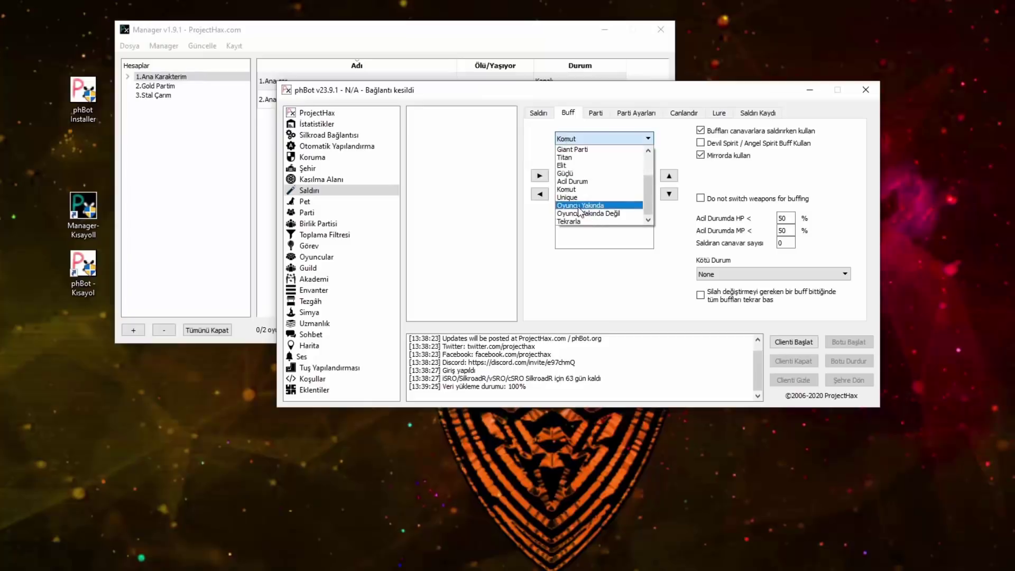
{"action": "left_click", "coordinate": [580, 206]}
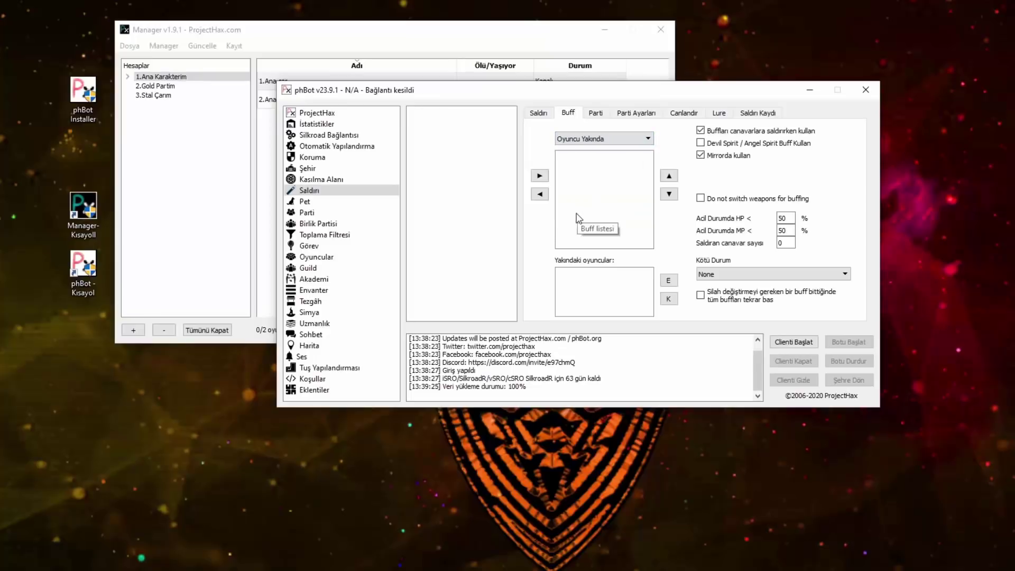
{"action": "left_click", "coordinate": [670, 280]}
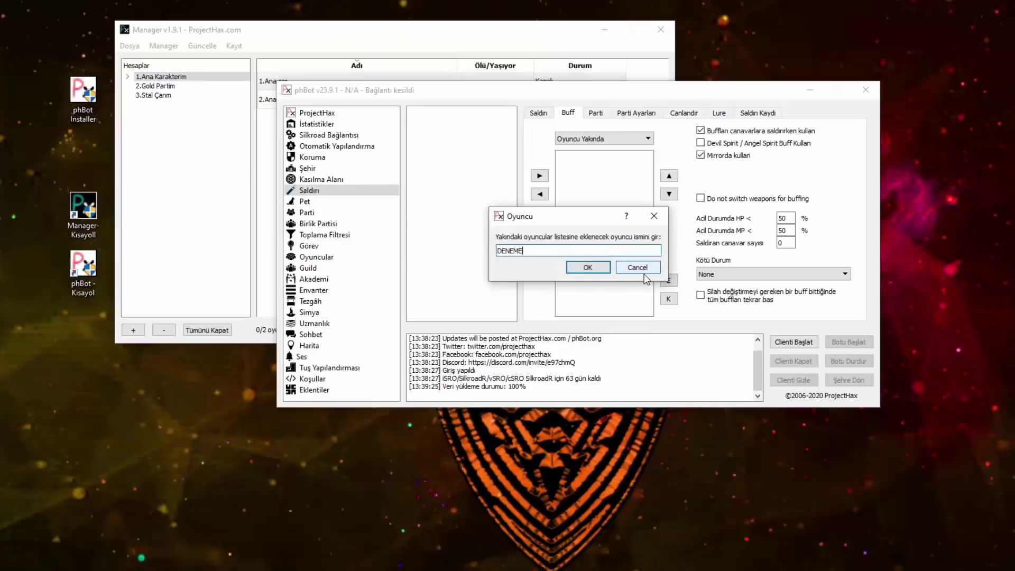
{"action": "key", "text": "Return"}
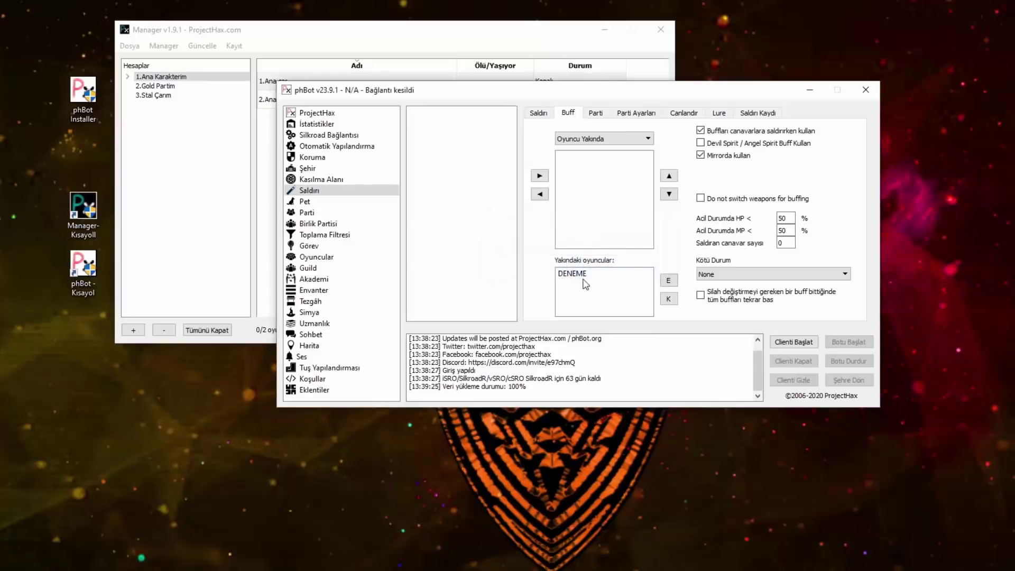
{"action": "left_click", "coordinate": [584, 274]}
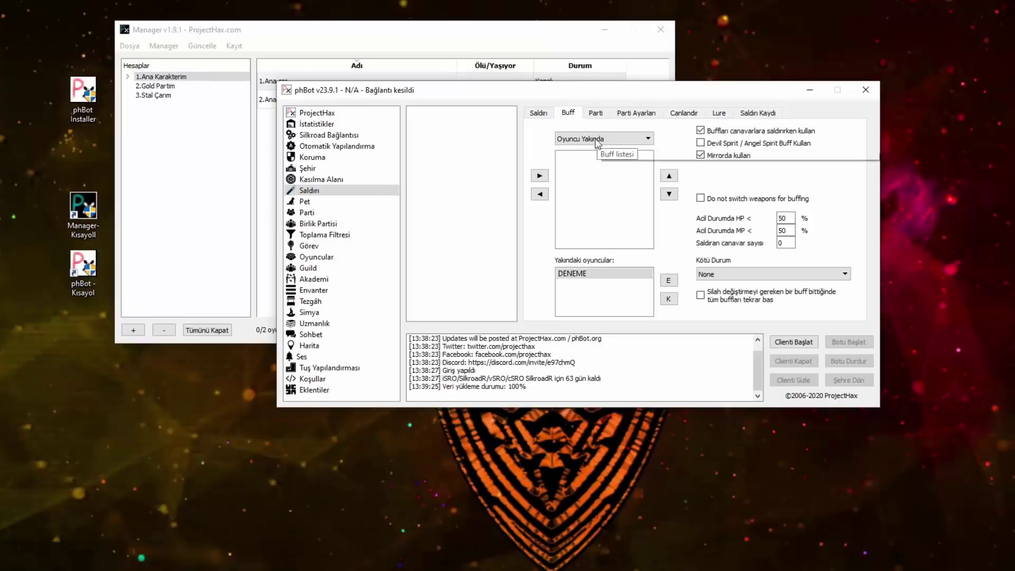
Step: Switch the buff category to Acil Durum
{"action": "left_click", "coordinate": [581, 140]}
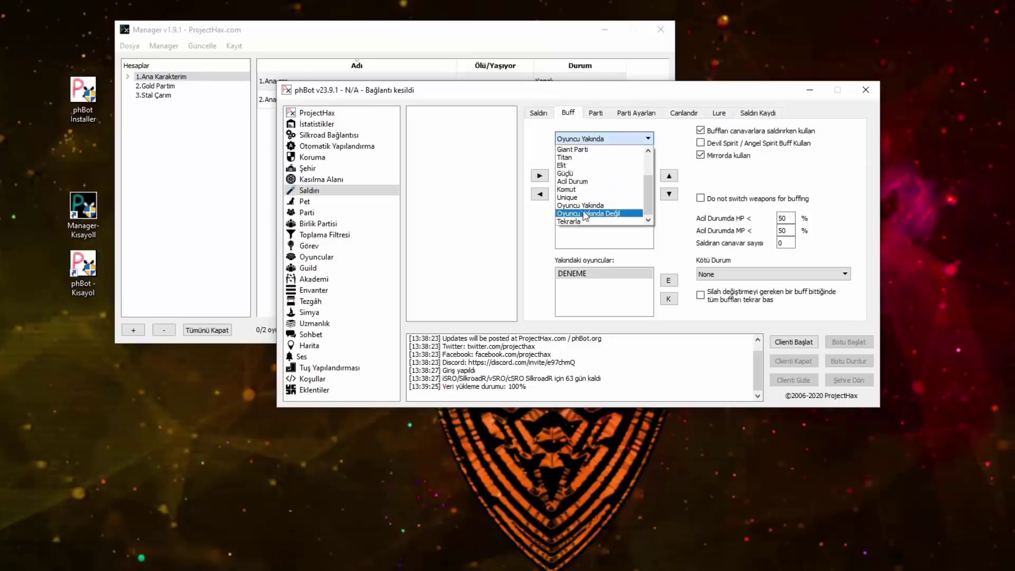
{"action": "scroll", "coordinate": [587, 212], "scroll_direction": "down", "scroll_amount": 1}
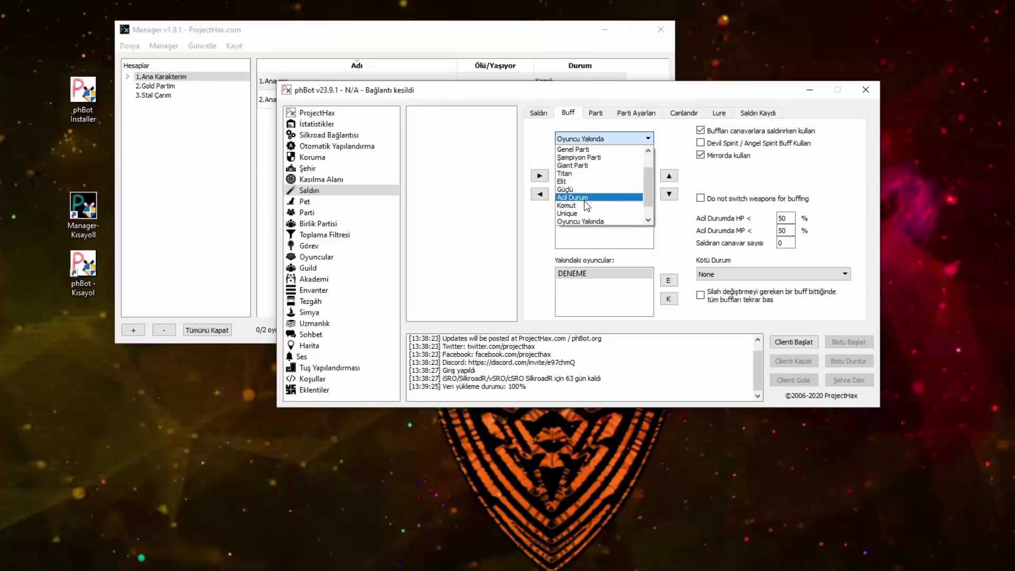
{"action": "left_click", "coordinate": [587, 204]}
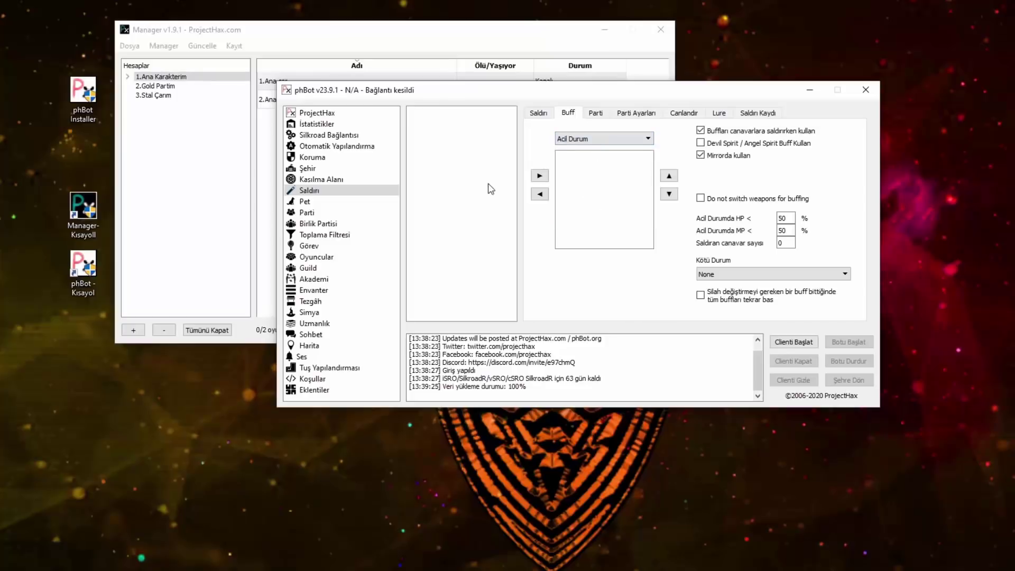
{"action": "left_click", "coordinate": [595, 140]}
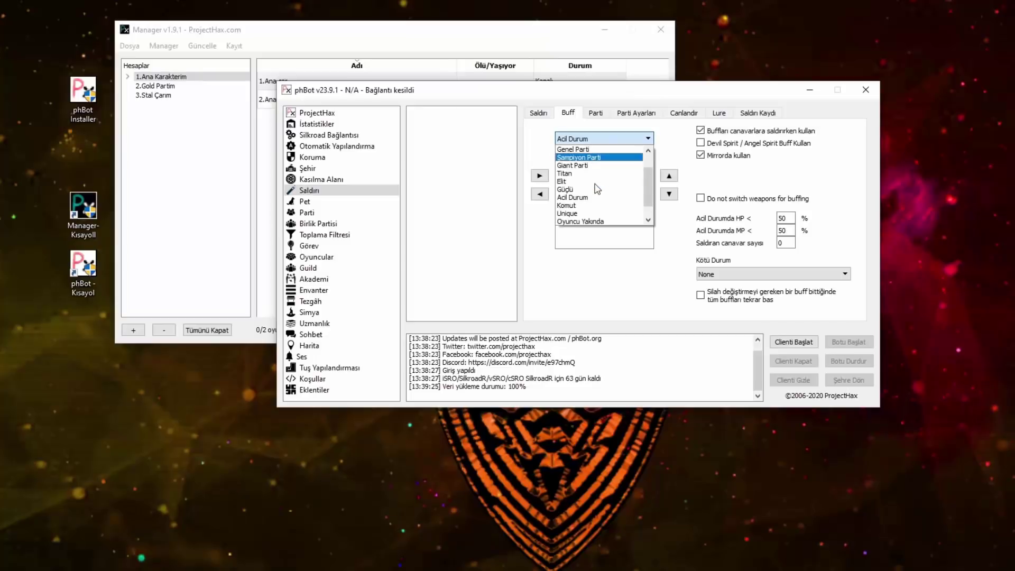
{"action": "left_click", "coordinate": [598, 112]}
{"action": "left_click", "coordinate": [595, 113]}
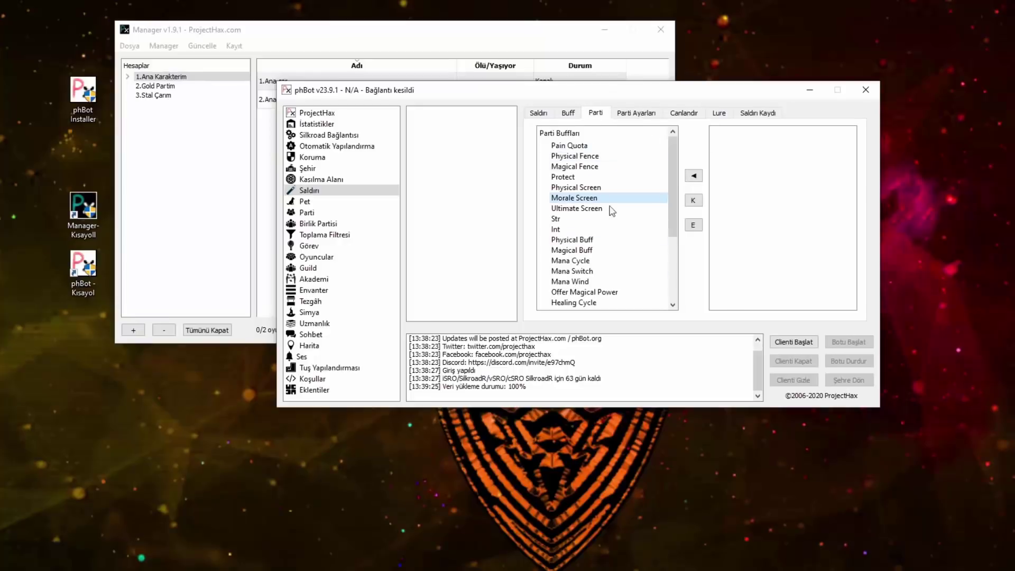
Step: Review the party buffs with Pain Quota selected, cancelling the add-player dialog unchanged
{"action": "left_click", "coordinate": [570, 145]}
{"action": "left_click", "coordinate": [692, 174]}
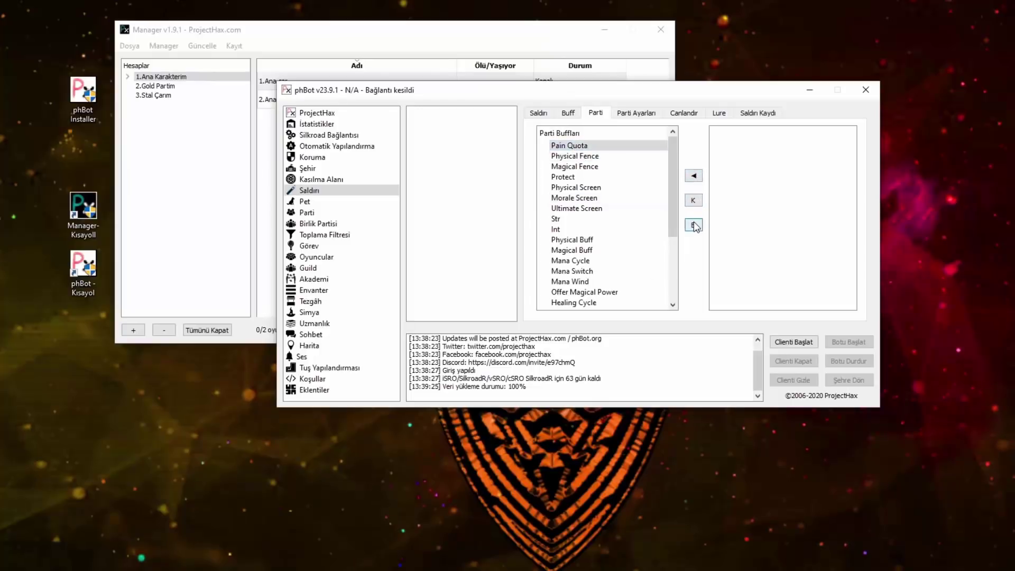
{"action": "left_click", "coordinate": [693, 225]}
{"action": "left_click", "coordinate": [626, 268]}
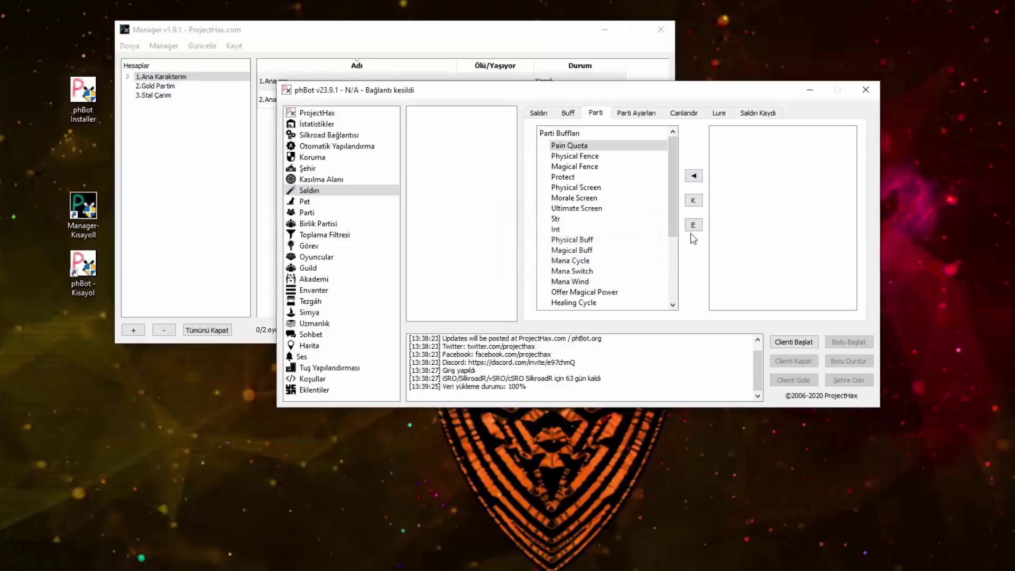
{"action": "left_click", "coordinate": [639, 113]}
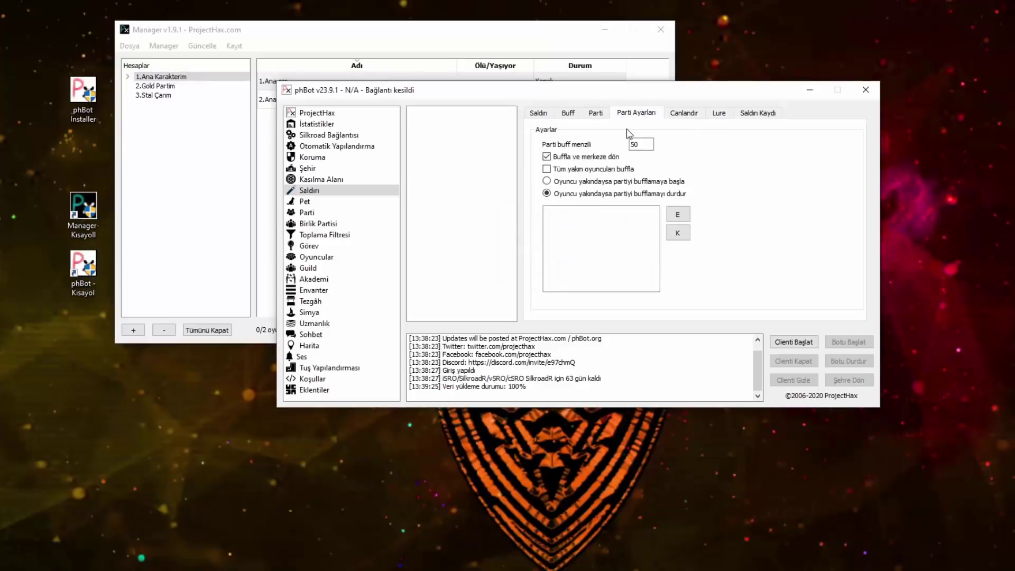
{"action": "left_click", "coordinate": [687, 114]}
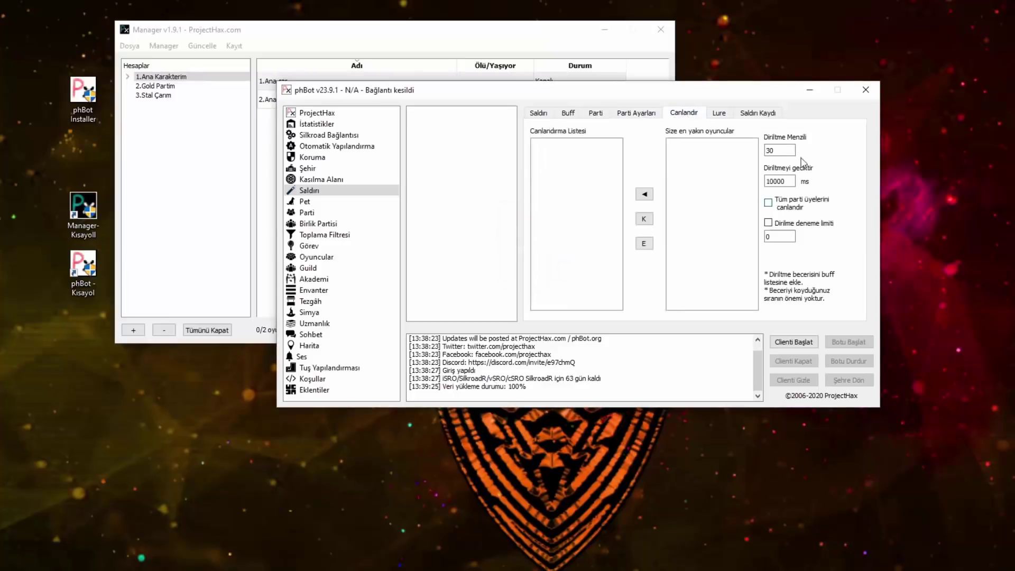
Step: Set revive range to 100, revive all party members, and limit revive attempts to 5
{"action": "double_click", "coordinate": [786, 151]}
{"action": "left_click", "coordinate": [768, 202]}
{"action": "left_click", "coordinate": [768, 223]}
{"action": "double_click", "coordinate": [783, 233]}
{"action": "type", "text": "5"}
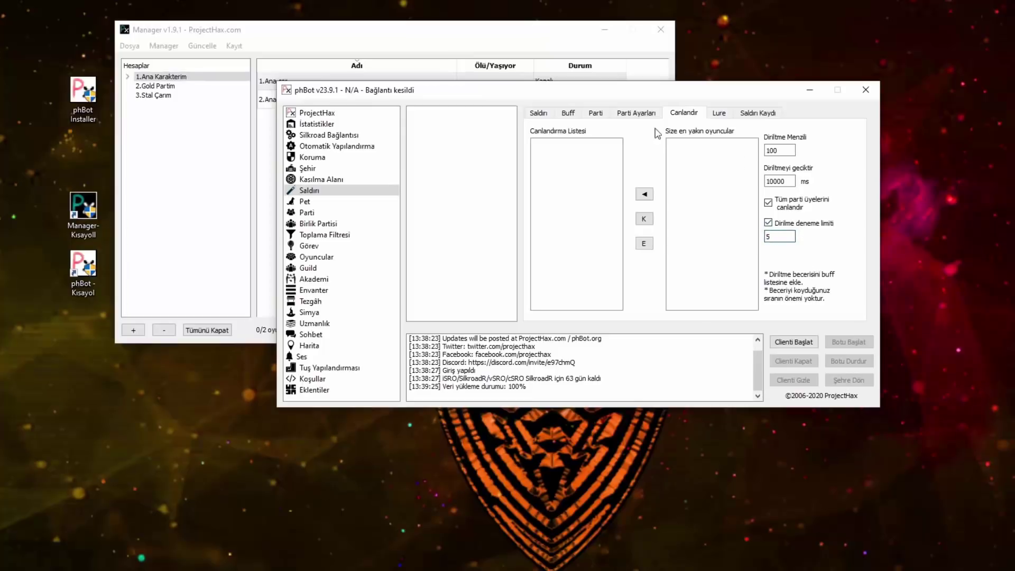
{"action": "left_click", "coordinate": [718, 113]}
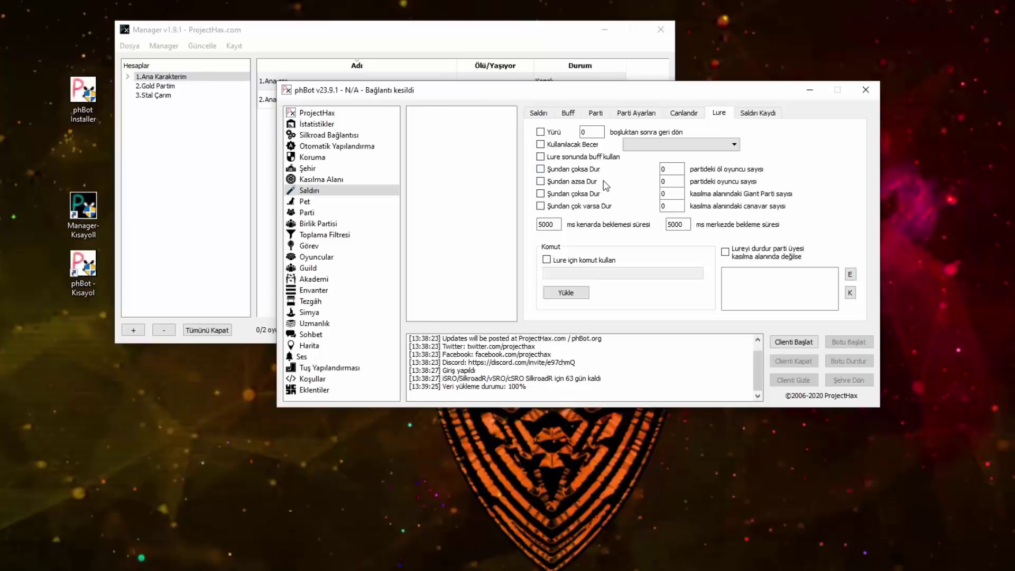
Step: Enable walking and skill use for luring, and stop luring on member leave, adding CLERİC
{"action": "left_click", "coordinate": [540, 132]}
{"action": "double_click", "coordinate": [588, 132]}
{"action": "left_click", "coordinate": [540, 144]}
{"action": "left_click", "coordinate": [725, 253]}
{"action": "left_click", "coordinate": [851, 274]}
{"action": "type", "text": "CLERİC"}
{"action": "key", "text": "Return"}
Step: Set the lure centre wait time to 10000 ms and adjust the walk distance and edge wait
{"action": "left_click", "coordinate": [601, 135]}
{"action": "double_click", "coordinate": [589, 131]}
{"action": "double_click", "coordinate": [685, 229]}
{"action": "type", "text": "10000"}
{"action": "left_click_drag", "start_coordinate": [545, 224], "coordinate": [537, 225]}
{"action": "left_click", "coordinate": [669, 225]}
Step: Stop luring above 3 dead members or below 5 party members
{"action": "type", "text": "3"}
{"action": "left_click", "coordinate": [540, 170]}
{"action": "left_click", "coordinate": [559, 185]}
{"action": "left_click", "coordinate": [667, 182]}
{"action": "left_click", "coordinate": [752, 121]}
{"action": "left_click", "coordinate": [721, 112]}
{"action": "left_click", "coordinate": [637, 113]}
Step: Flip through the buff, party, revive and attack pages, then refresh the desktop twice
{"action": "left_click", "coordinate": [568, 113]}
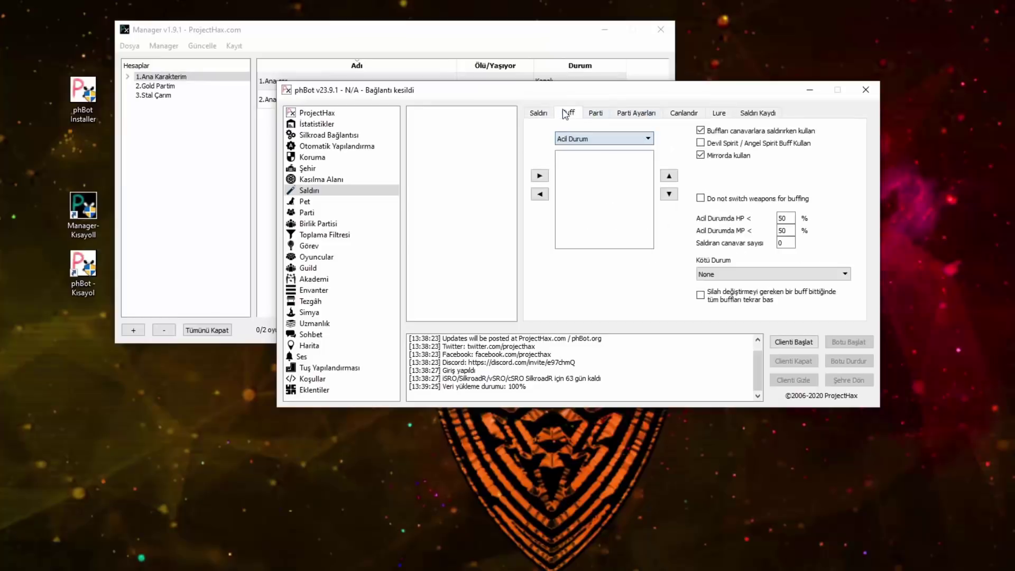
{"action": "left_click", "coordinate": [596, 113]}
{"action": "left_click", "coordinate": [666, 114]}
{"action": "left_click", "coordinate": [539, 113]}
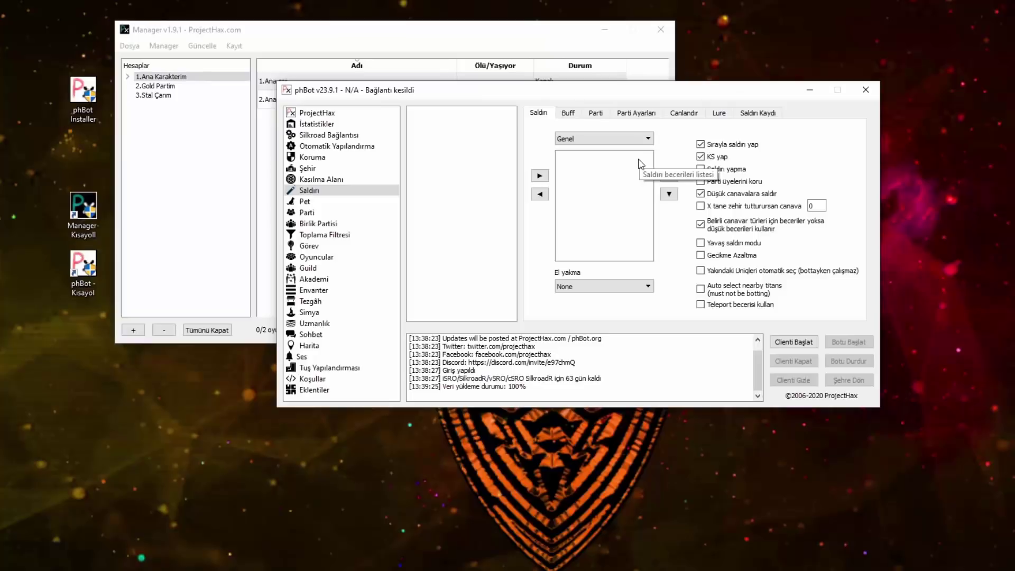
{"action": "right_click", "coordinate": [751, 1]}
{"action": "left_click", "coordinate": [774, 22]}
{"action": "right_click", "coordinate": [746, 2]}
{"action": "left_click", "coordinate": [761, 19]}
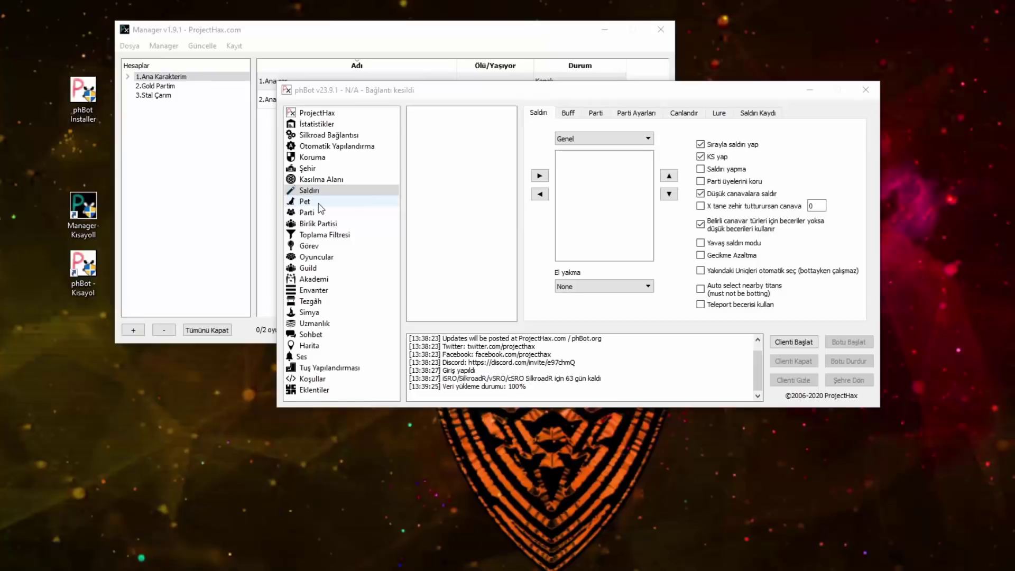
Step: Use the attack pet and restrict it to working only in town
{"action": "left_click", "coordinate": [325, 206]}
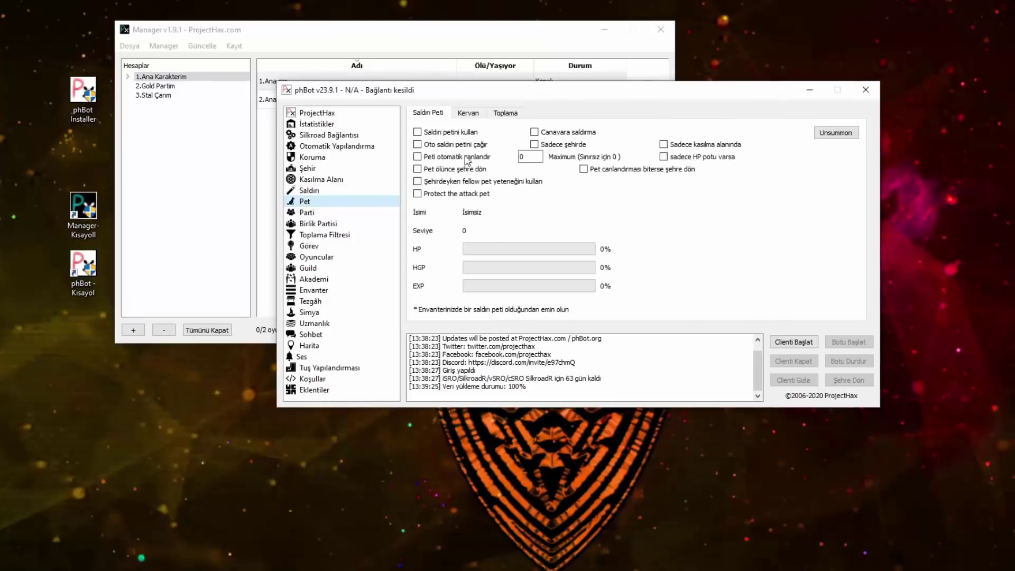
{"action": "left_click", "coordinate": [460, 113]}
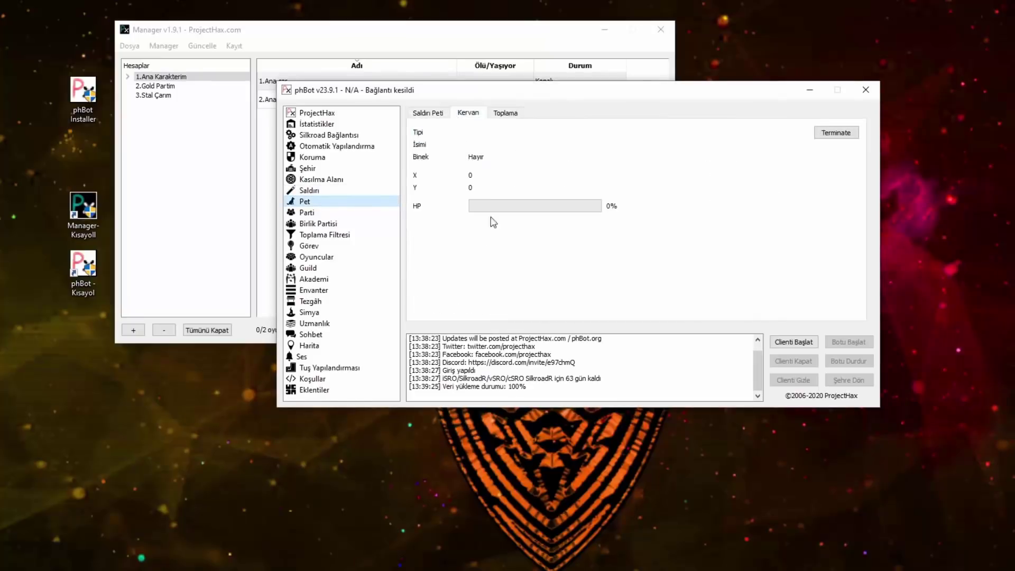
{"action": "left_click", "coordinate": [507, 114]}
{"action": "left_click", "coordinate": [420, 115]}
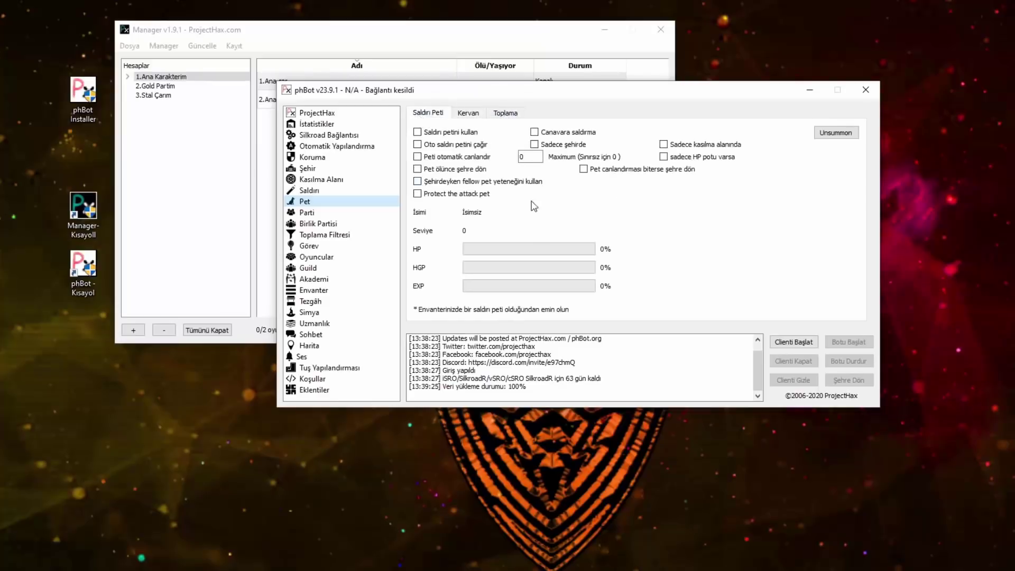
{"action": "left_click", "coordinate": [534, 144]}
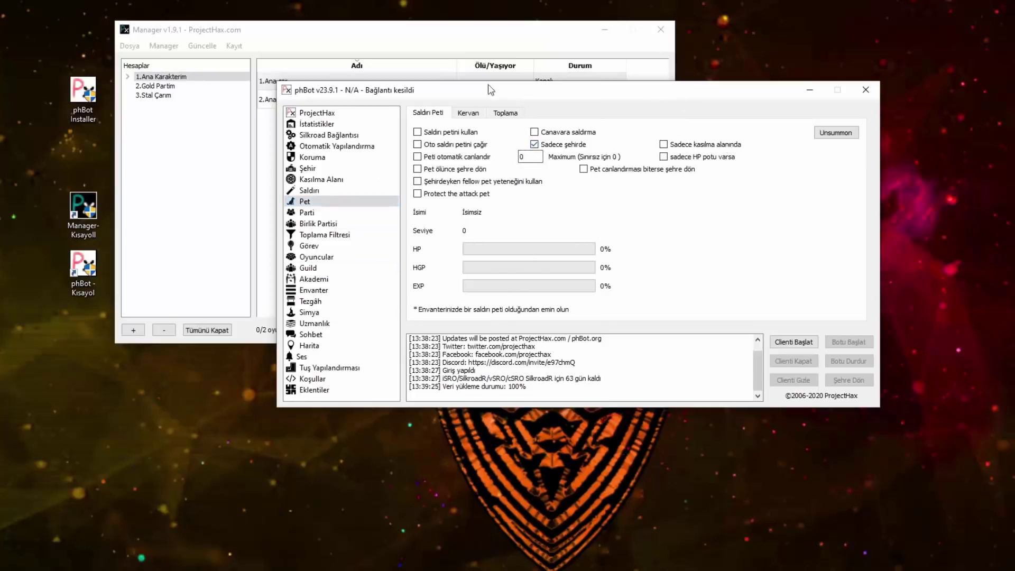
{"action": "left_click", "coordinate": [432, 134]}
Step: Accept and send party invites only with listed players, and leave when the leader trains
{"action": "left_click", "coordinate": [506, 114]}
{"action": "left_click", "coordinate": [468, 113]}
{"action": "left_click", "coordinate": [428, 113]}
{"action": "left_click", "coordinate": [306, 213]}
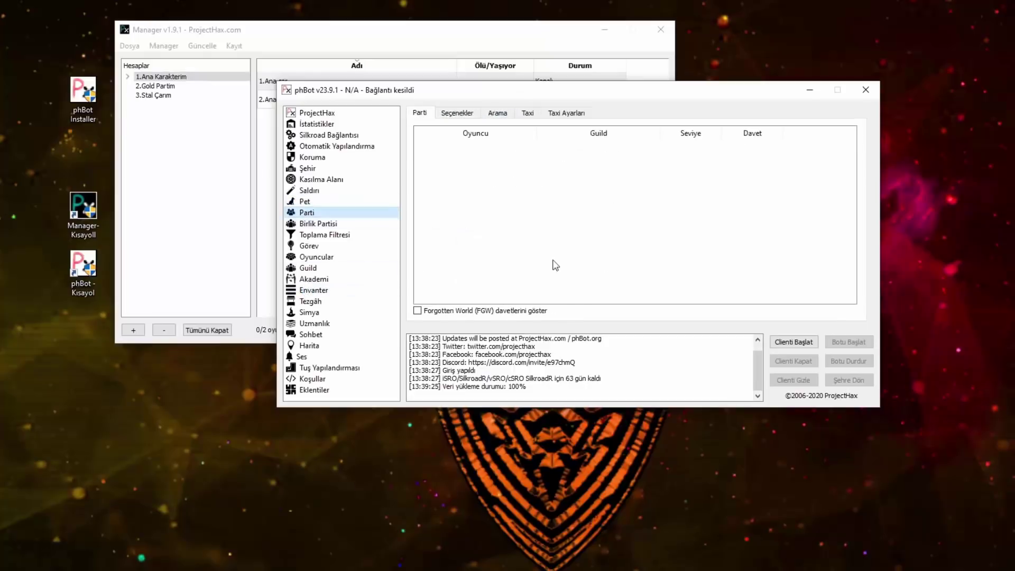
{"action": "left_click", "coordinate": [469, 113]}
{"action": "left_click", "coordinate": [444, 157]}
{"action": "left_click", "coordinate": [440, 189]}
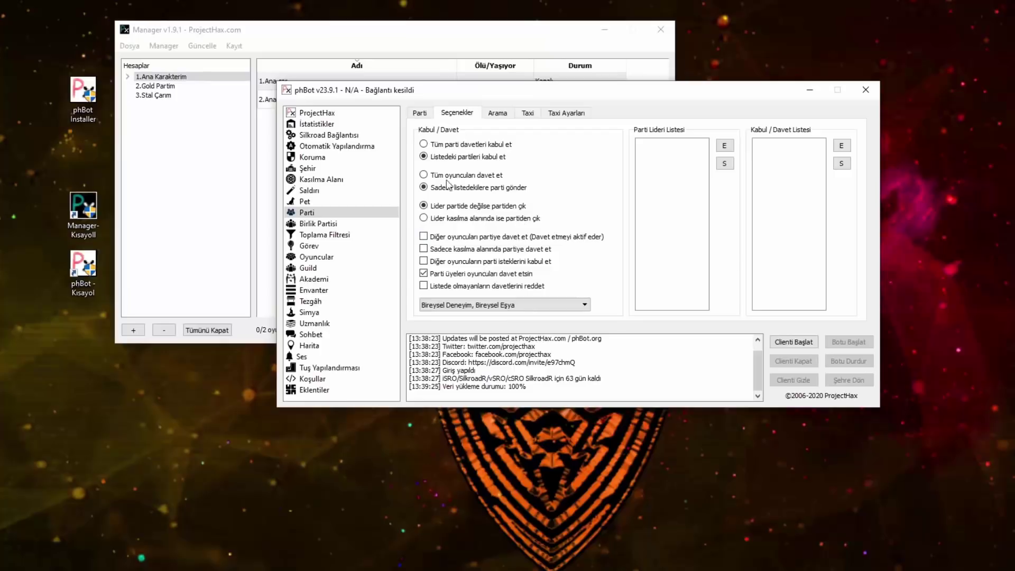
{"action": "left_click", "coordinate": [464, 219]}
Step: Invite others within the training area, accept requests, and use automatic experience and item sharing
{"action": "left_click", "coordinate": [444, 238]}
{"action": "left_click", "coordinate": [433, 250]}
{"action": "left_click", "coordinate": [431, 262]}
{"action": "left_click", "coordinate": [430, 286]}
{"action": "left_click", "coordinate": [431, 305]}
{"action": "left_click", "coordinate": [436, 339]}
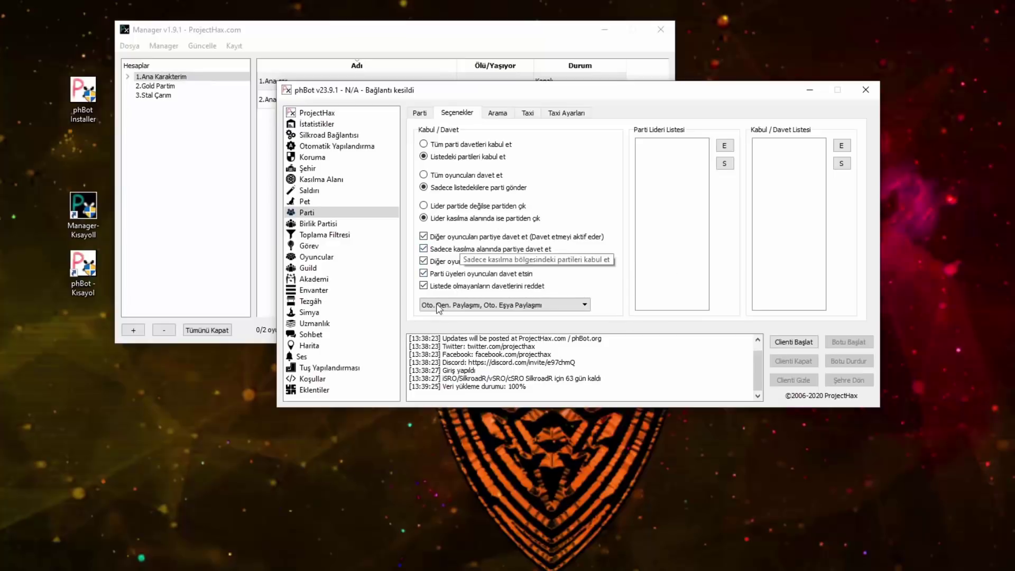
Step: Add DENEME to the party leader list
{"action": "left_click", "coordinate": [725, 145]}
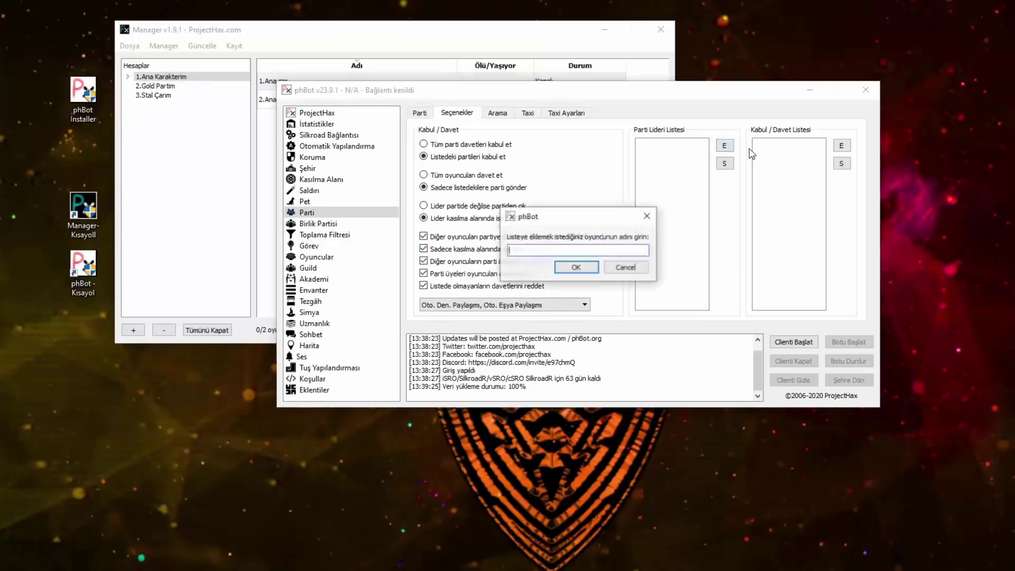
{"action": "type", "text": "DENEME"}
{"action": "key", "text": "Return"}
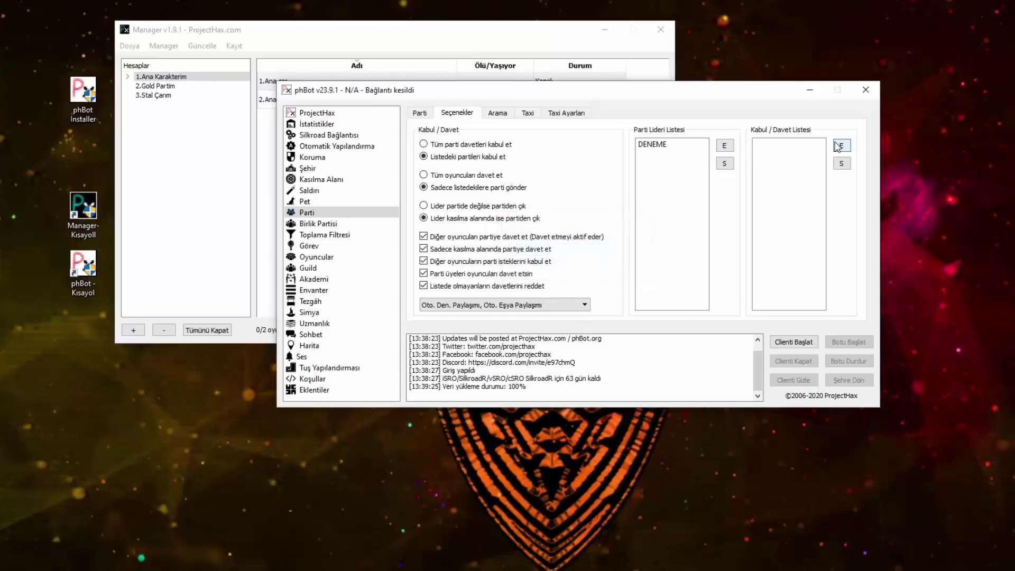
{"action": "left_click", "coordinate": [841, 145]}
{"action": "left_click", "coordinate": [635, 267]}
Step: Add a player's name to the accept/invite list, keeping leave-when-leader-trains and automatic sharing
{"action": "left_click", "coordinate": [425, 207]}
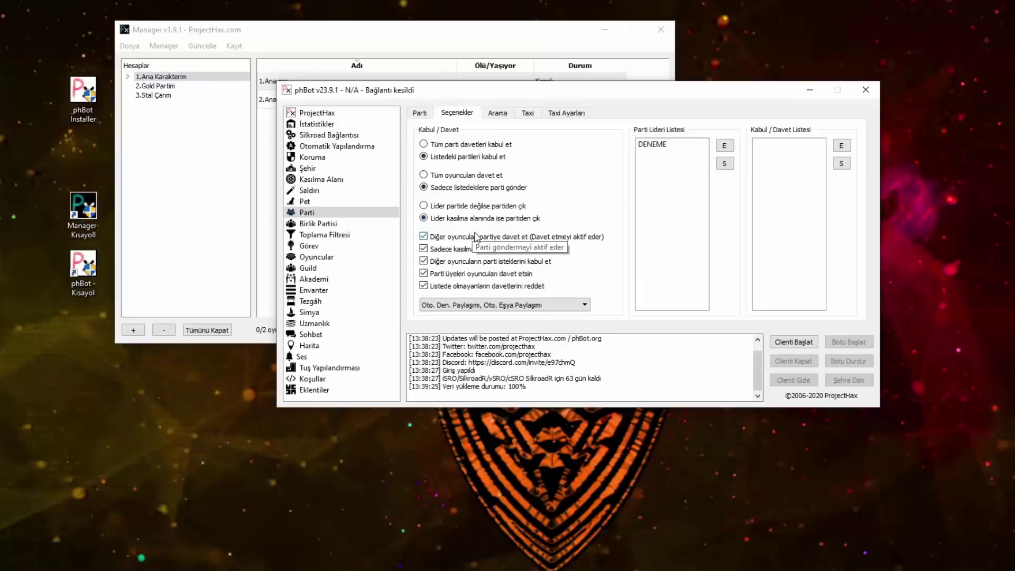
{"action": "left_click", "coordinate": [456, 209]}
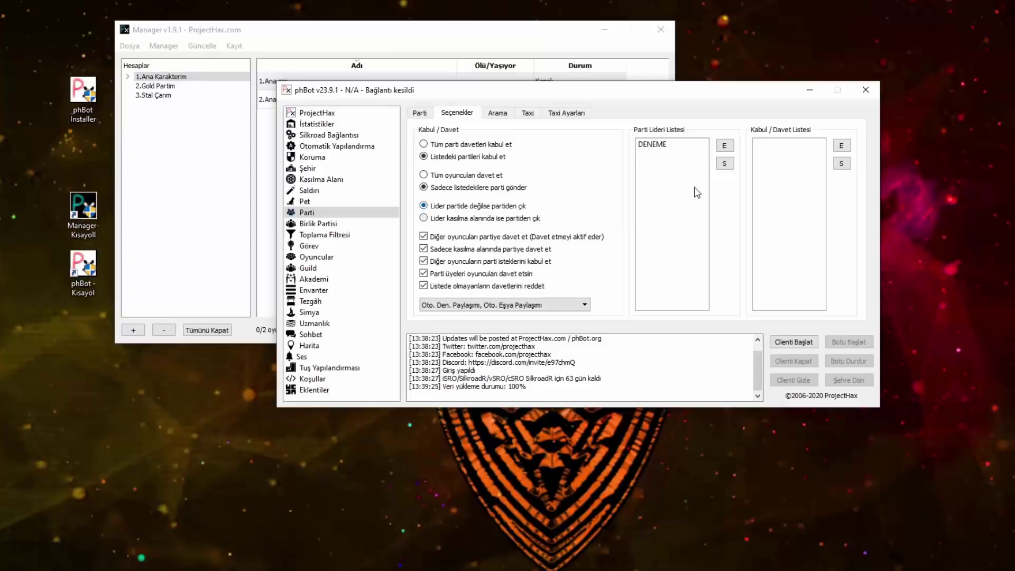
{"action": "left_click", "coordinate": [654, 145]}
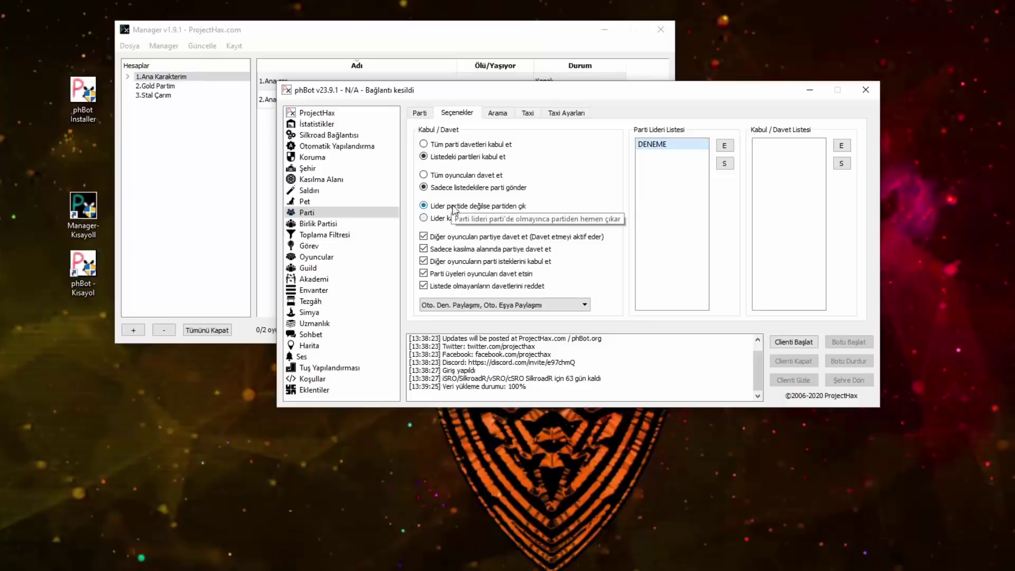
{"action": "left_click", "coordinate": [434, 220]}
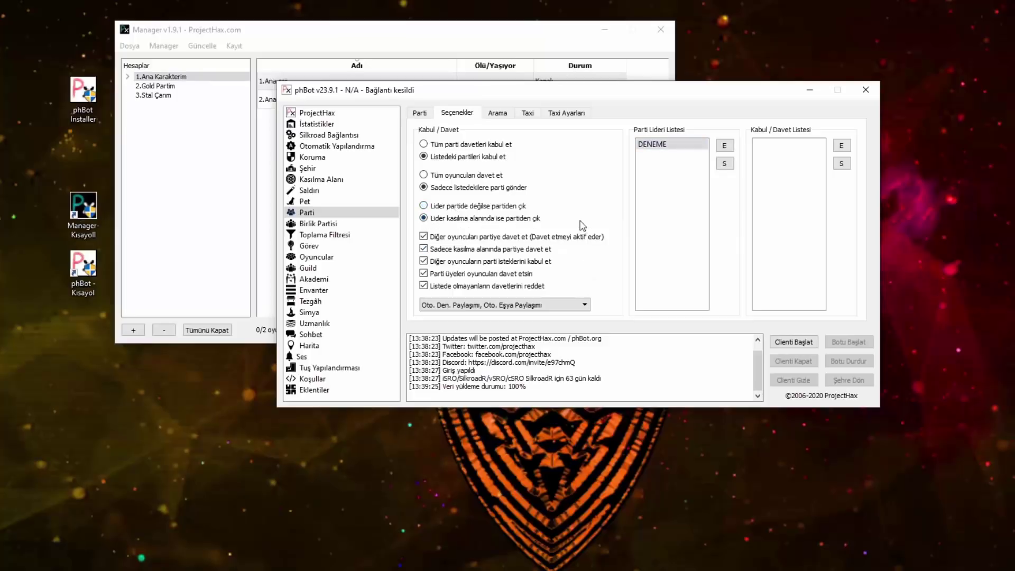
{"action": "left_click", "coordinate": [849, 151]}
{"action": "type", "text": "AHMET"}
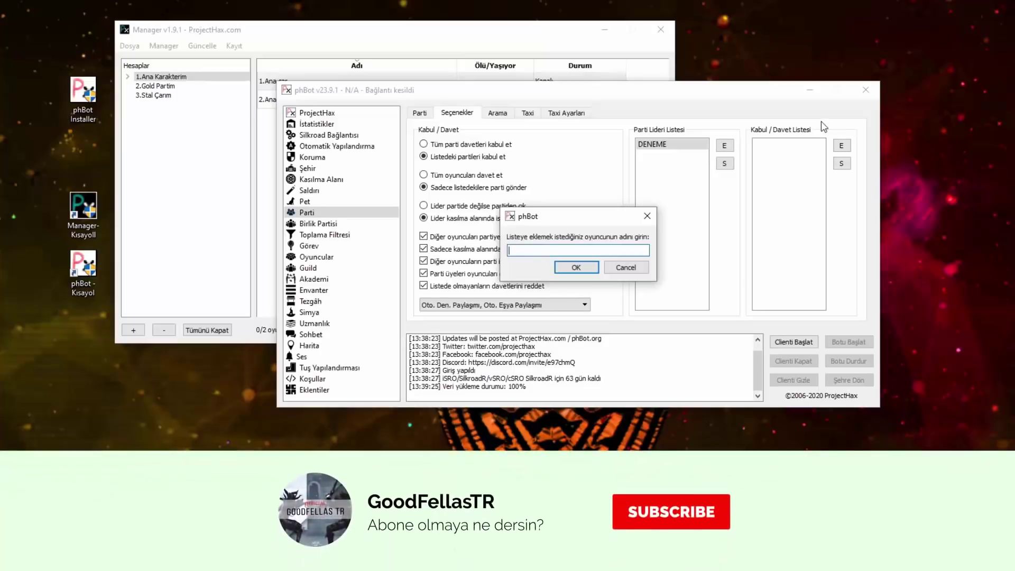
{"action": "key", "text": "Return"}
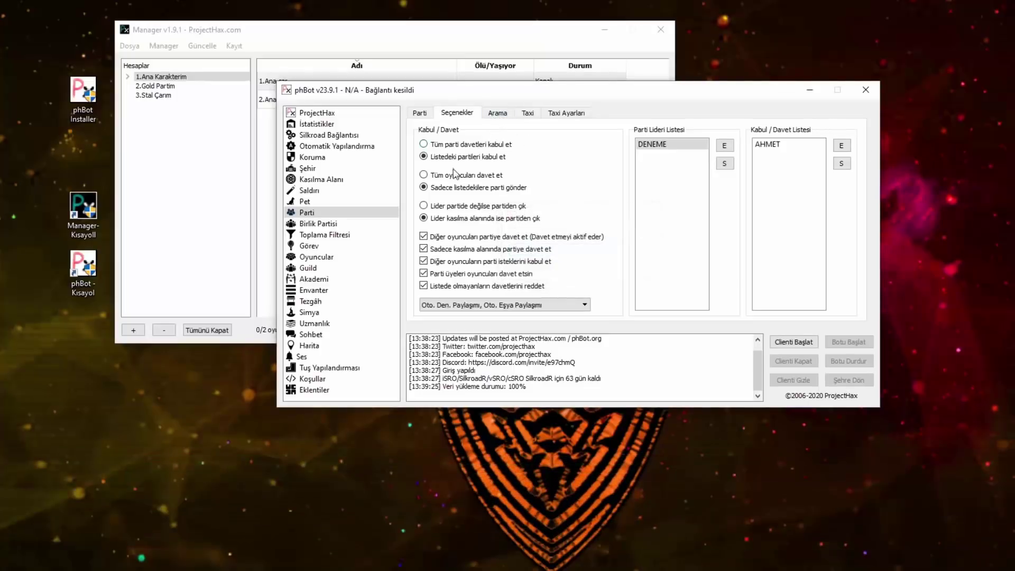
{"action": "left_click", "coordinate": [468, 306]}
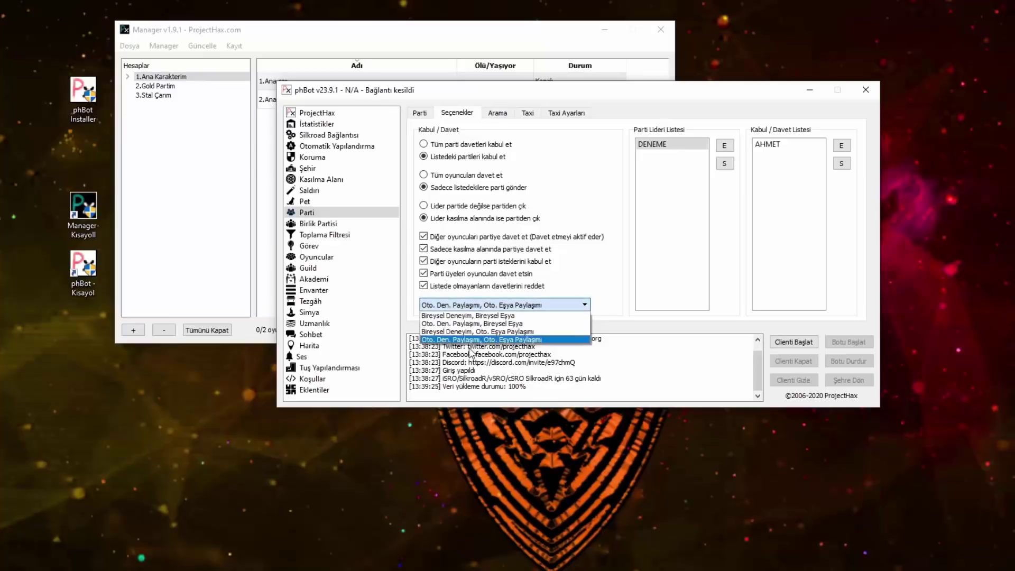
{"action": "left_click", "coordinate": [467, 340]}
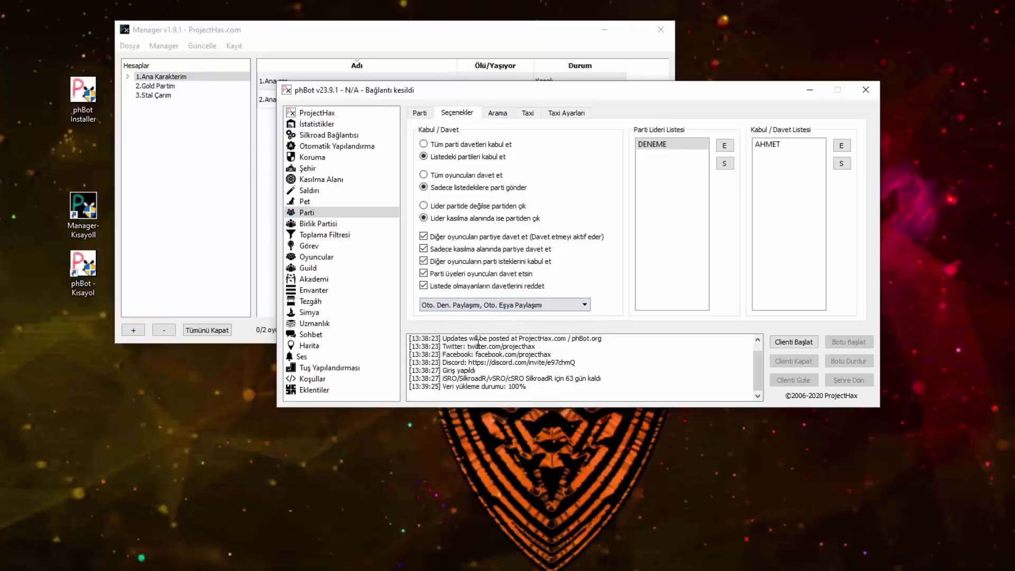
Step: Turn on auto-update and title the party search DENEME PARTİ FROM for levels 131–140
{"action": "left_click", "coordinate": [497, 116]}
{"action": "left_click", "coordinate": [559, 152]}
{"action": "type", "text": "DENEME PARTİ FROM"}
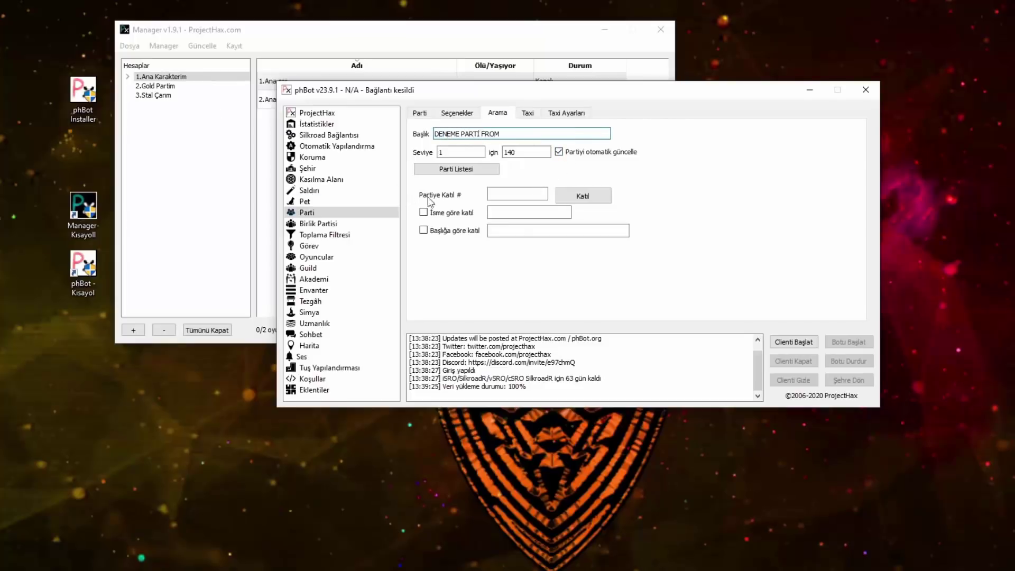
{"action": "key", "text": "Tab"}
{"action": "type", "text": "1"}
{"action": "key", "text": "Tab"}
{"action": "type", "text": "140"}
{"action": "key", "text": "shift+Tab"}
{"action": "type", "text": "131"}
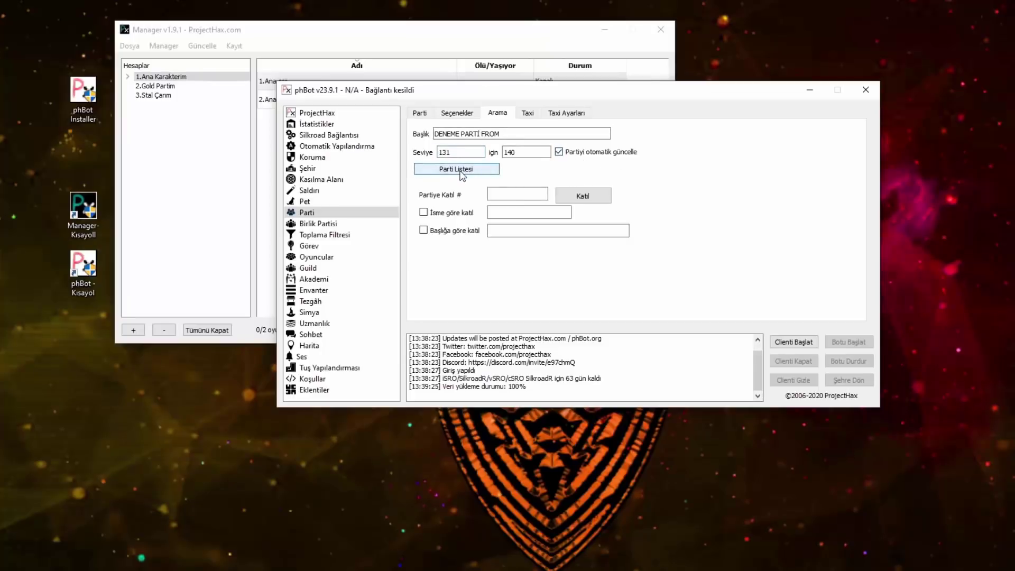
{"action": "left_click_drag", "start_coordinate": [595, 91], "coordinate": [589, 79]}
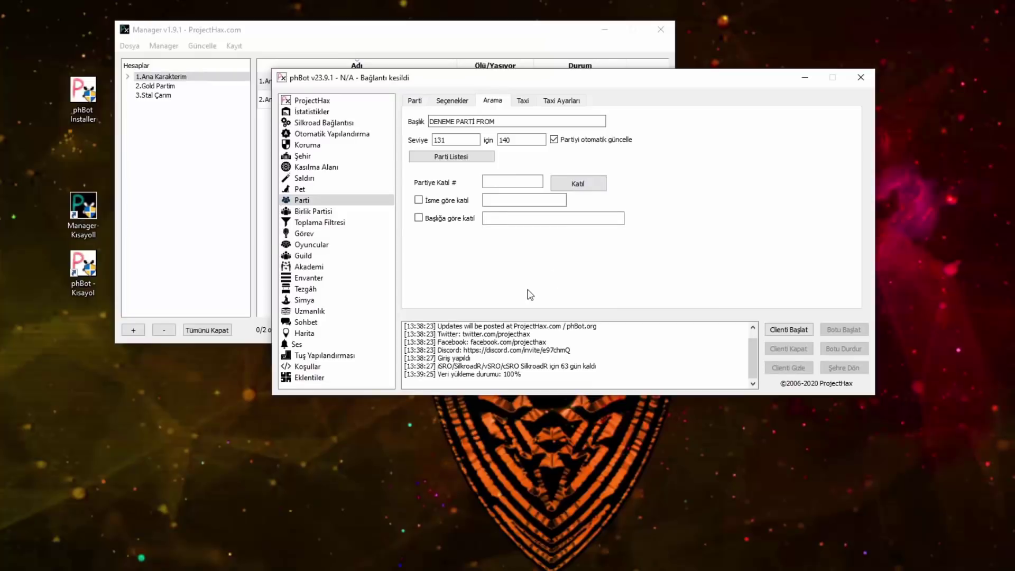
Step: Drop join-by-name (AKADEMİC) and join parties by the title DENEME PARTİ FROM instead
{"action": "left_click", "coordinate": [449, 203]}
{"action": "left_click", "coordinate": [498, 200]}
{"action": "type", "text": "AKADEMİCAR"}
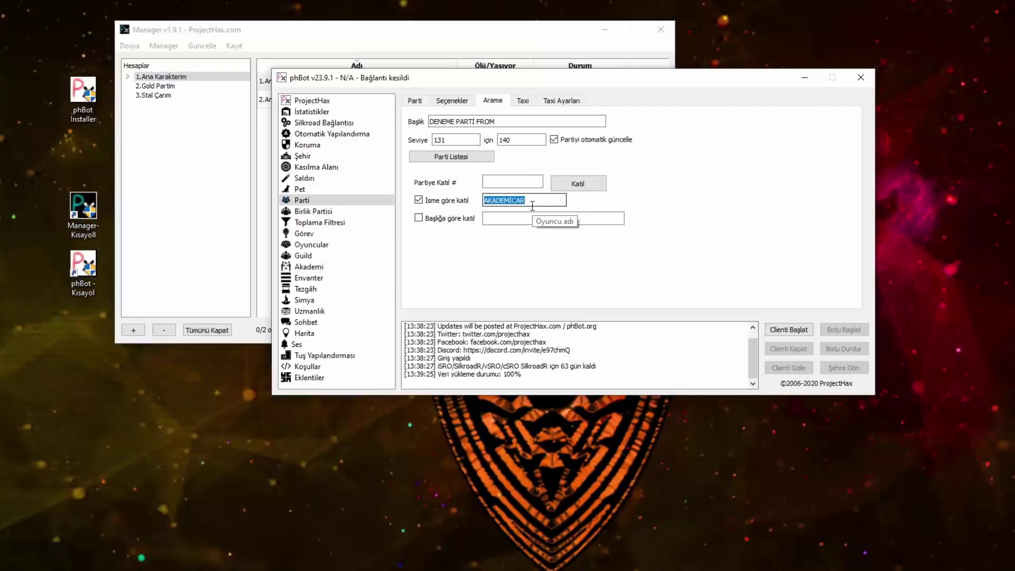
{"action": "left_click", "coordinate": [419, 200]}
{"action": "left_click", "coordinate": [495, 180]}
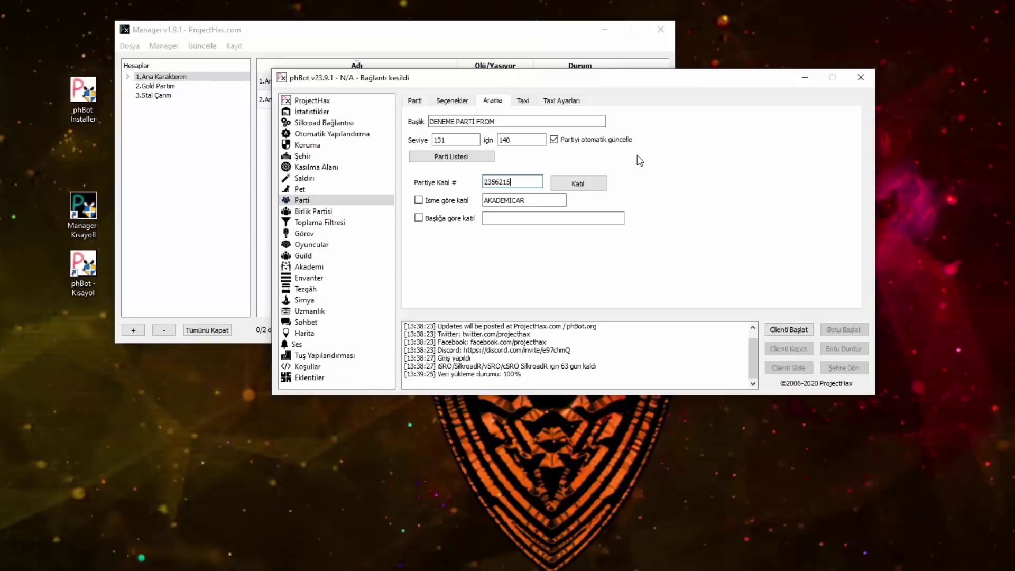
{"action": "key", "text": "BackSpace"}
{"action": "left_click", "coordinate": [589, 180]}
{"action": "left_click", "coordinate": [418, 217]}
{"action": "left_click", "coordinate": [527, 117]}
{"action": "key", "text": "ctrl+c"}
{"action": "left_click", "coordinate": [582, 219]}
{"action": "key", "text": "ctrl+v"}
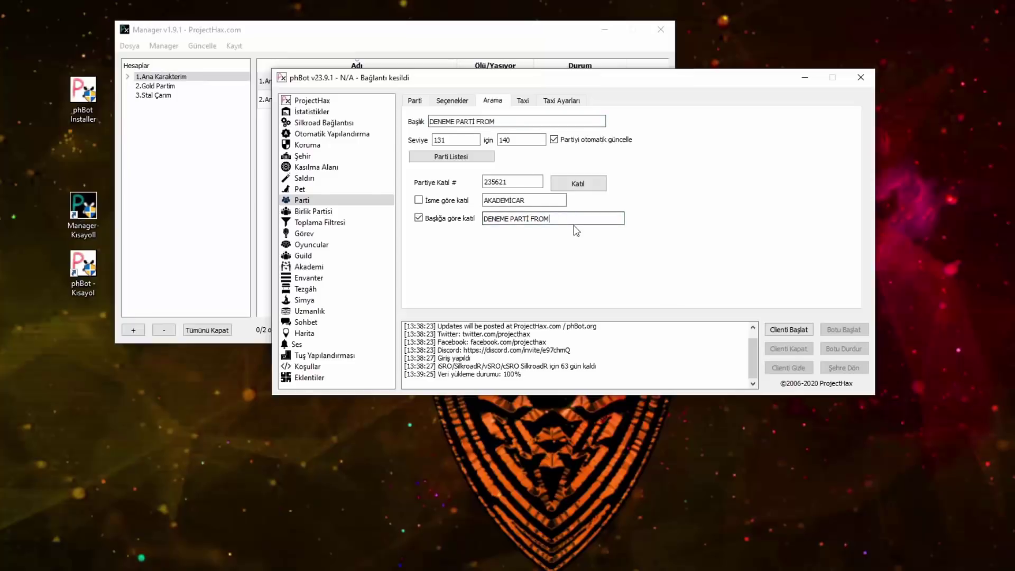
Step: Look over the taxi member list and the taxi trade-request and kick messages
{"action": "left_click", "coordinate": [524, 101]}
{"action": "left_click", "coordinate": [564, 101]}
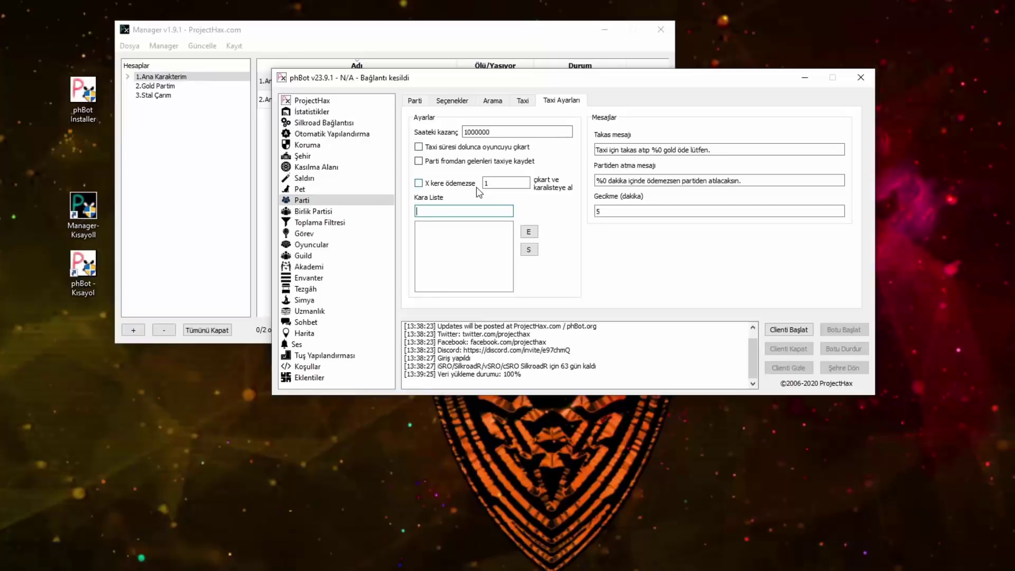
{"action": "left_click_drag", "start_coordinate": [748, 149], "coordinate": [596, 150]}
{"action": "left_click_drag", "start_coordinate": [746, 181], "coordinate": [596, 180]}
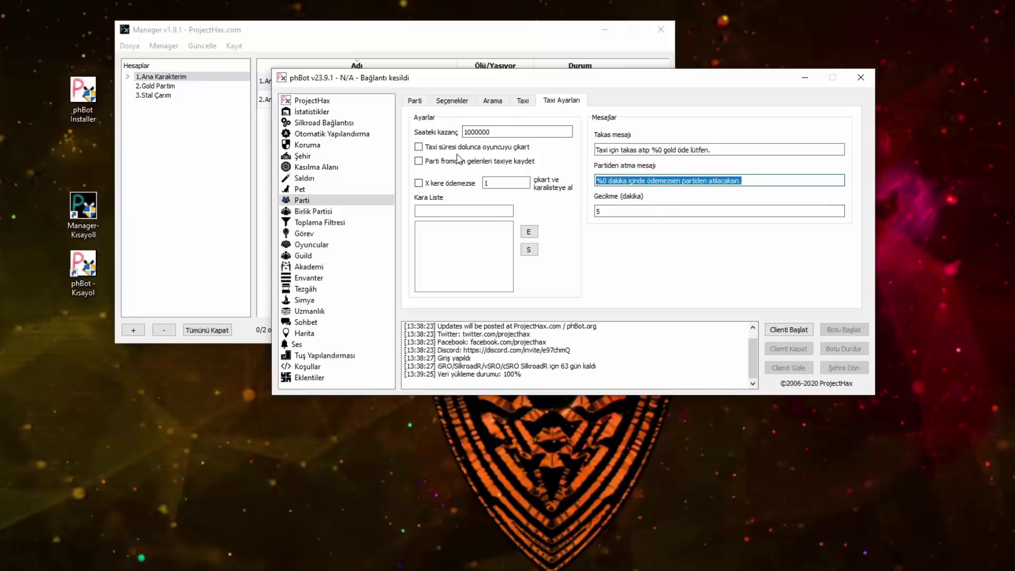
{"action": "left_click", "coordinate": [415, 101]}
{"action": "left_click", "coordinate": [313, 211]}
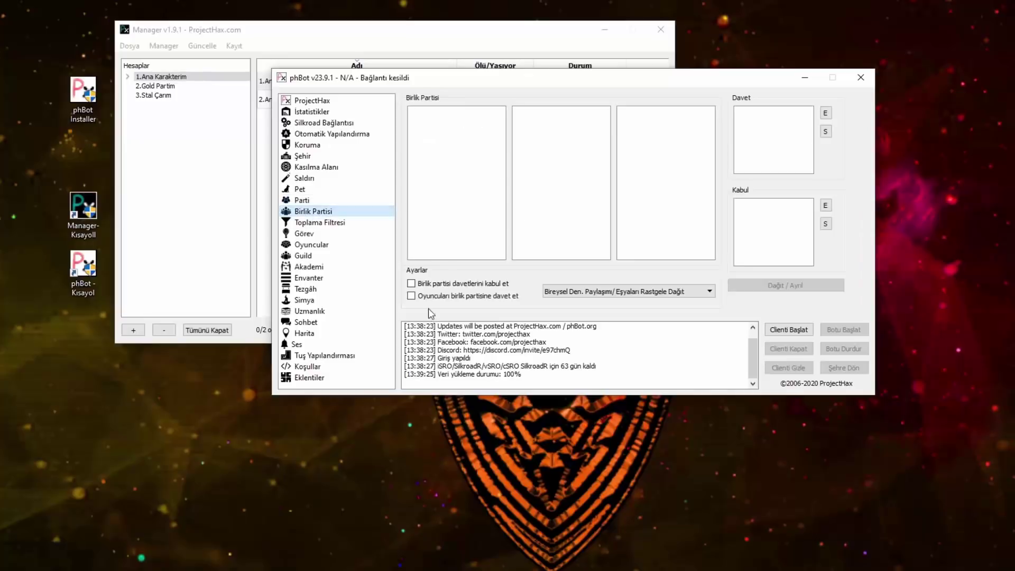
Step: Accept union party invites and add 'KABUL ETMESİ GEREKEN NİCKLER' and 'DAVET ETMESİ GEREKEN NİCKLER' to the name lists
{"action": "left_click", "coordinate": [456, 286]}
{"action": "left_click", "coordinate": [826, 209]}
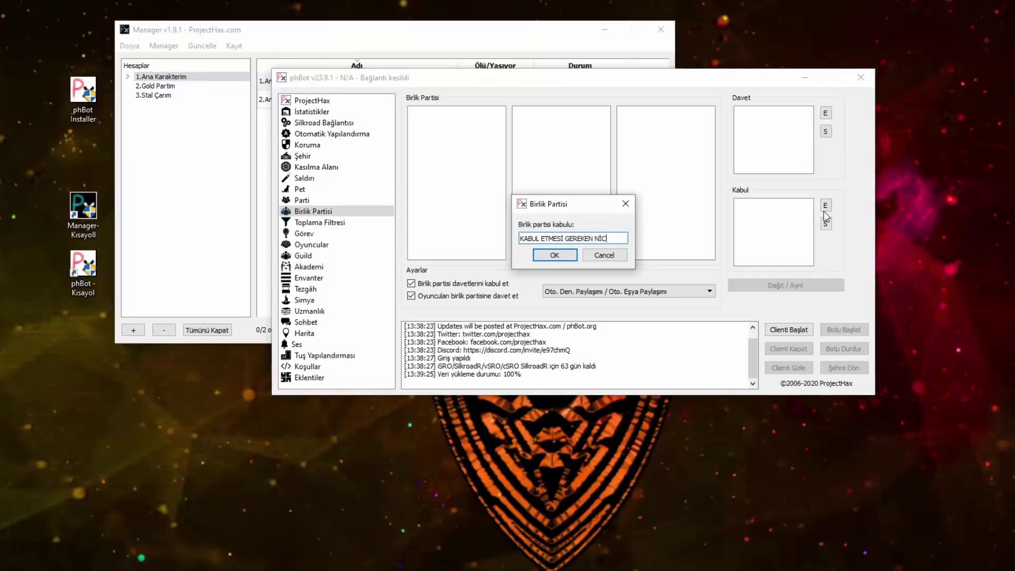
{"action": "type", "text": "KABUL ETMESİ GEREKEN NİCKLER"}
{"action": "key", "text": "Return"}
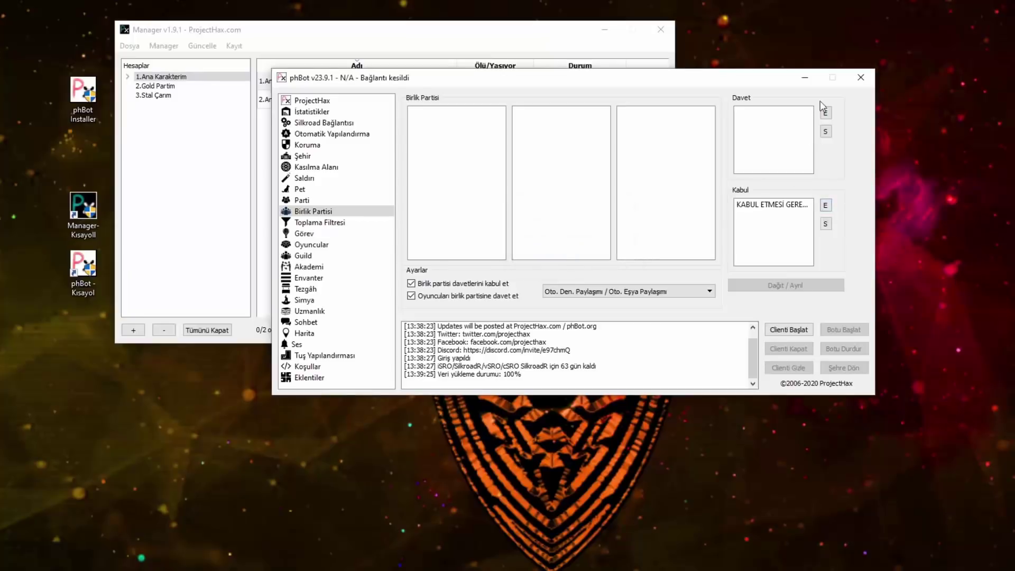
{"action": "left_click", "coordinate": [826, 112]}
{"action": "type", "text": "DAVET ETMESİ GEREKEN NİCKLER"}
{"action": "key", "text": "Return"}
{"action": "left_click", "coordinate": [339, 223]}
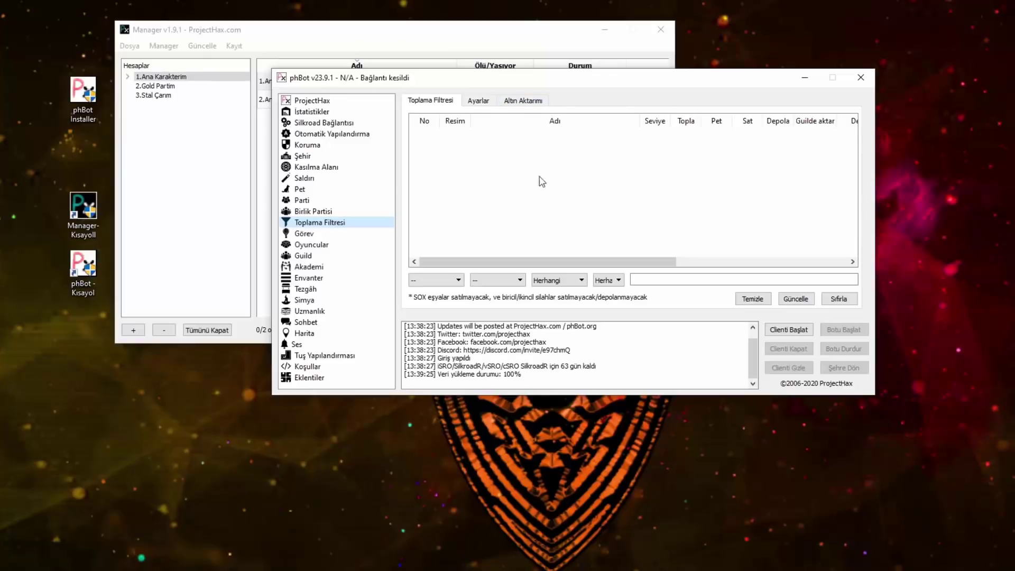
Step: On the pickup Ayarlar tab, tick Eşyaları topla, Pet kullan, other players' items and party items
{"action": "left_click", "coordinate": [477, 102]}
{"action": "left_click", "coordinate": [520, 101]}
{"action": "left_click", "coordinate": [446, 104]}
{"action": "left_click", "coordinate": [465, 105]}
{"action": "left_click", "coordinate": [436, 125]}
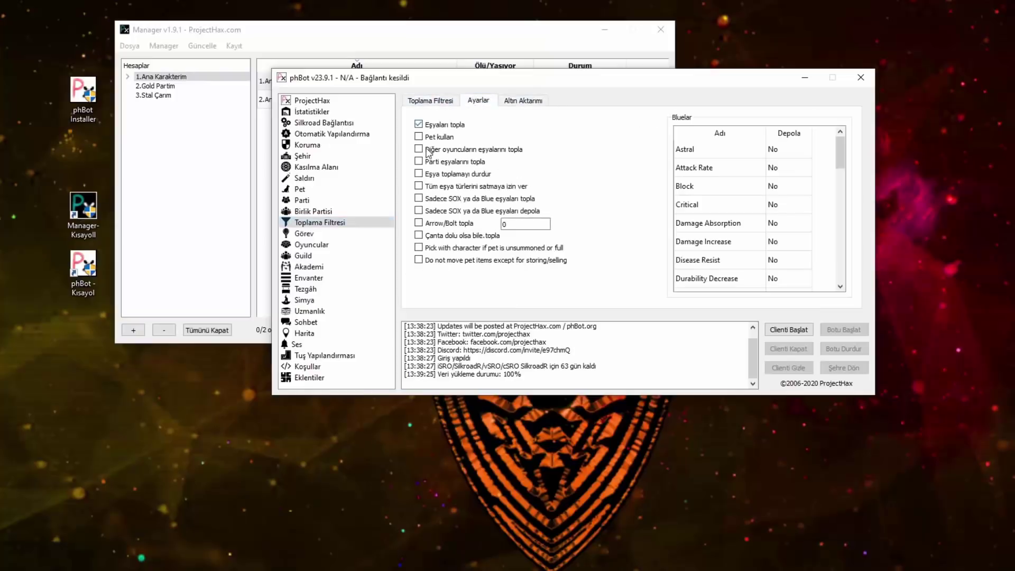
{"action": "left_click", "coordinate": [420, 149]}
{"action": "left_click", "coordinate": [420, 162]}
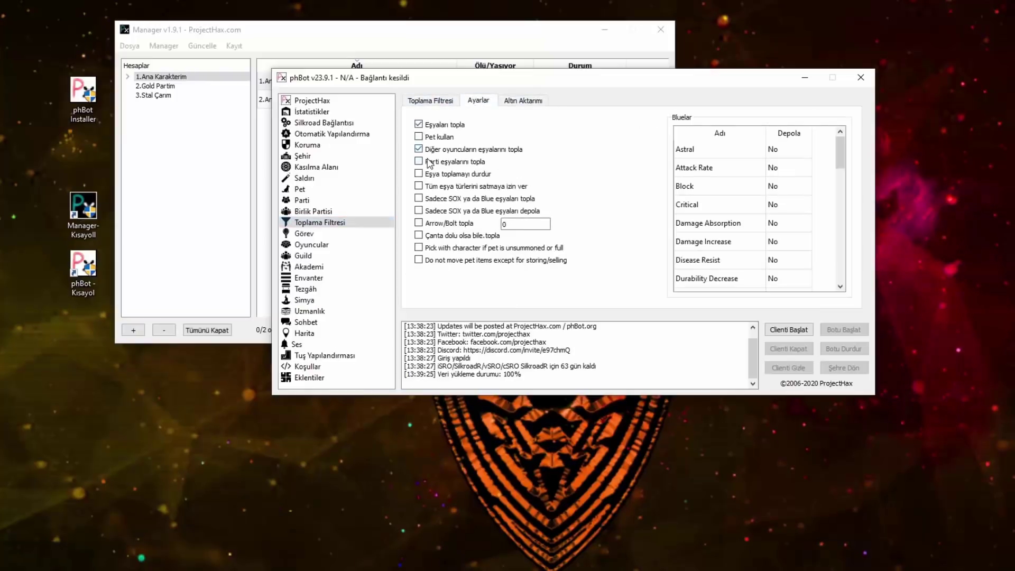
{"action": "left_click", "coordinate": [424, 139]}
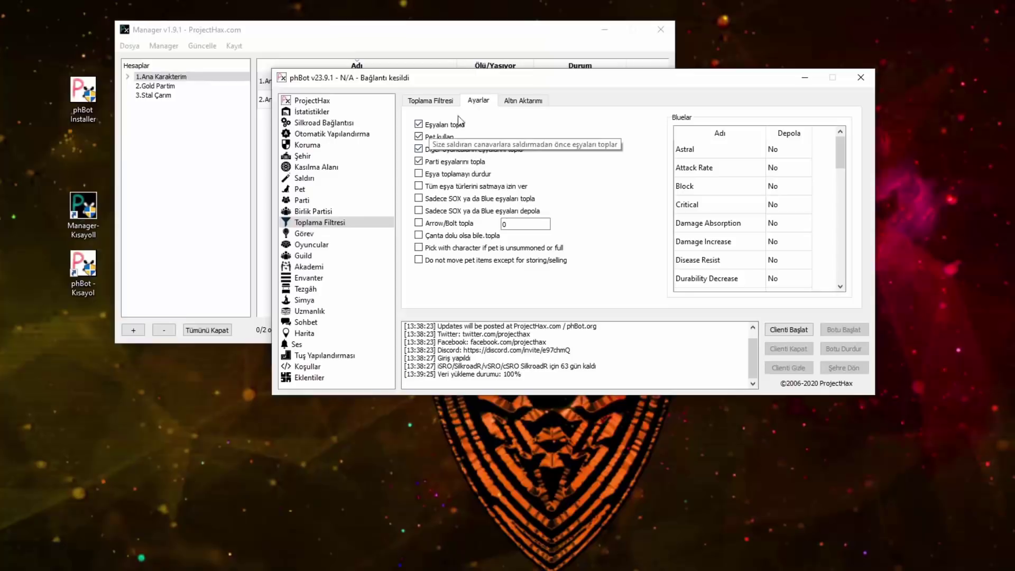
{"action": "left_click", "coordinate": [420, 174]}
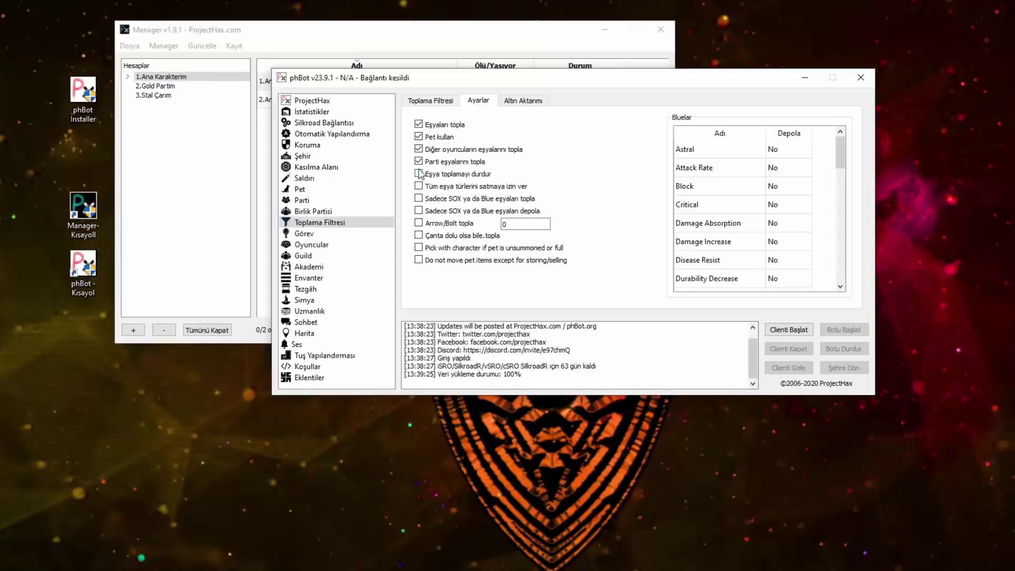
Step: Keep 3000000 gold in inventory and tick taking from and sending to guild storage
{"action": "left_click", "coordinate": [522, 102]}
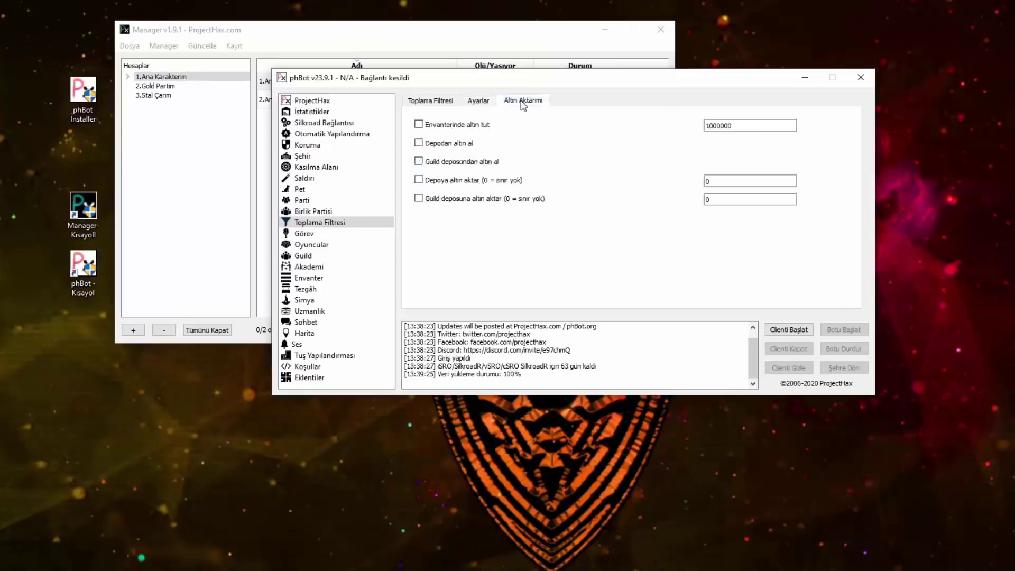
{"action": "left_click", "coordinate": [423, 126]}
{"action": "left_click", "coordinate": [432, 163]}
{"action": "left_click", "coordinate": [432, 200]}
{"action": "double_click", "coordinate": [709, 126]}
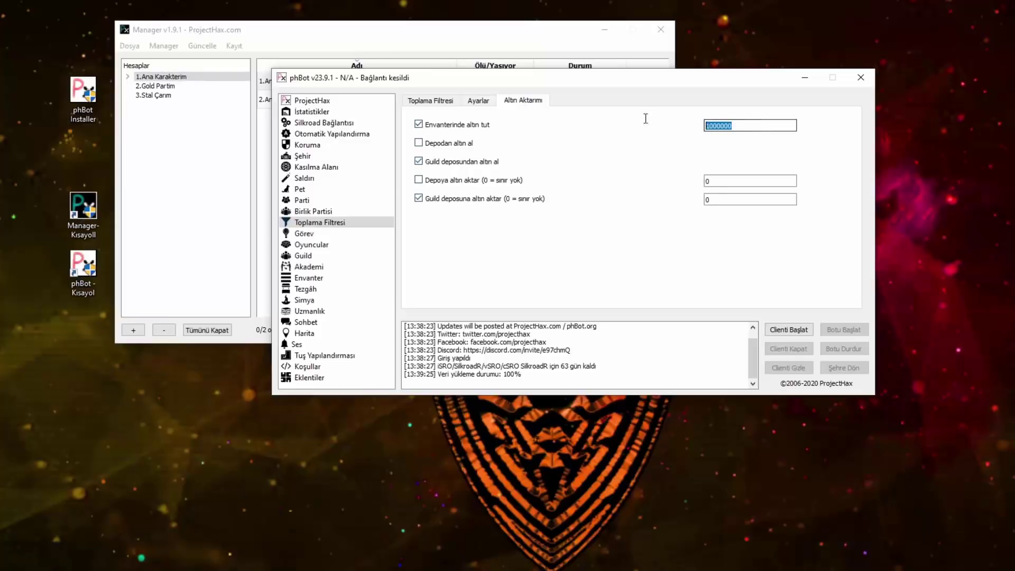
{"action": "type", "text": "3000000"}
{"action": "double_click", "coordinate": [723, 127]}
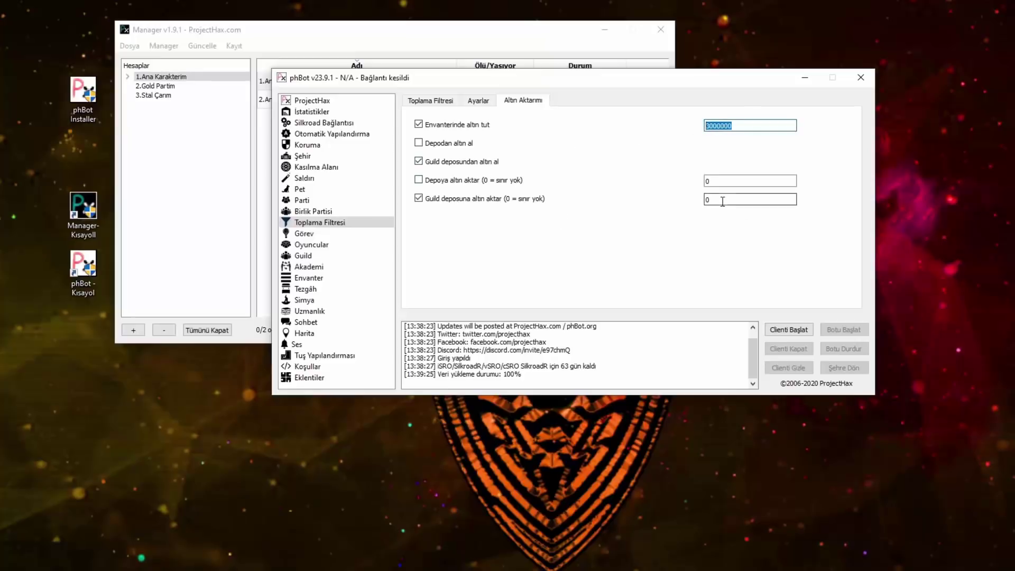
Step: Leave regular-storage take and send options off, keeping guild storage, and return to the pickup filter list
{"action": "left_click", "coordinate": [419, 162]}
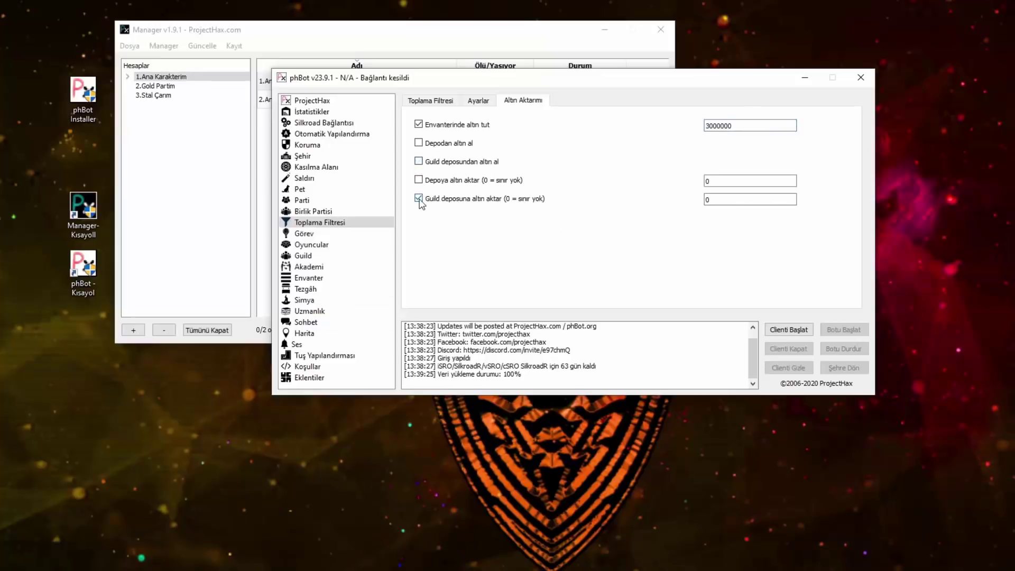
{"action": "left_click", "coordinate": [425, 165]}
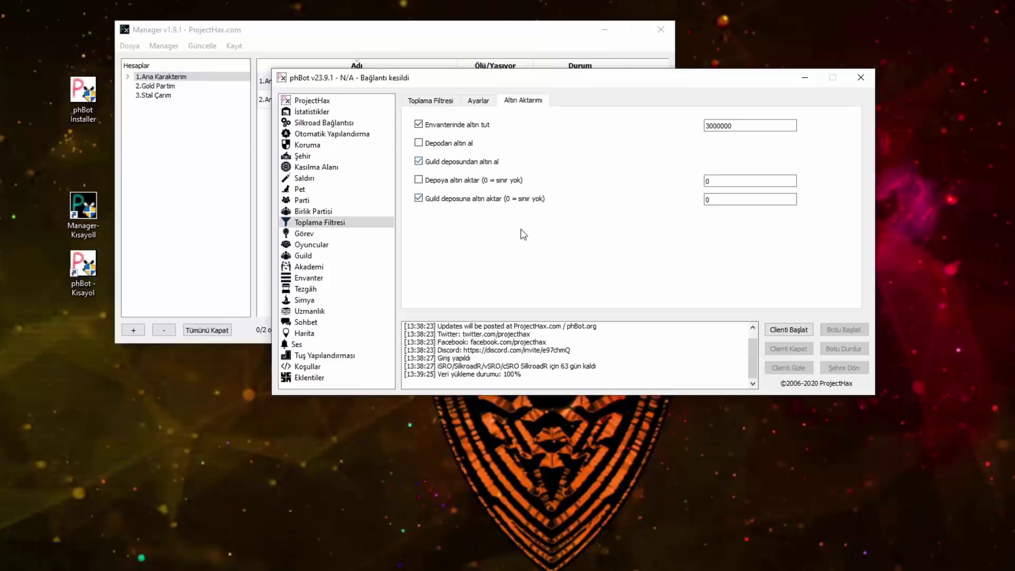
{"action": "left_click", "coordinate": [707, 126]}
{"action": "double_click", "coordinate": [755, 125]}
{"action": "left_click", "coordinate": [437, 144]}
{"action": "left_click", "coordinate": [447, 144]}
{"action": "left_click", "coordinate": [442, 183]}
{"action": "left_click", "coordinate": [443, 182]}
{"action": "left_click", "coordinate": [442, 101]}
{"action": "left_click", "coordinate": [451, 282]}
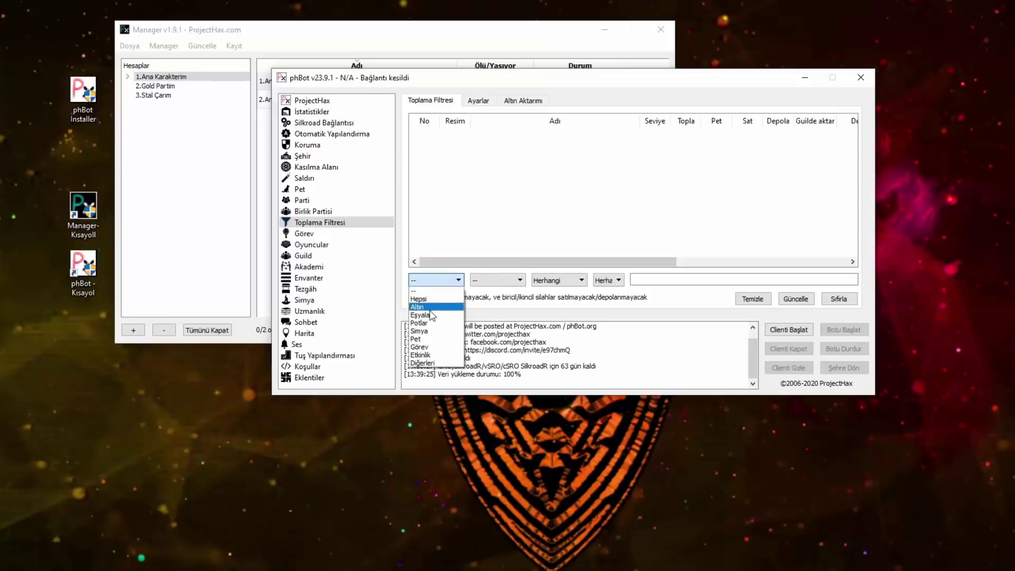
Step: Enter 'gold' in the pickup search box and dismiss the database not-loaded warning
{"action": "left_click", "coordinate": [660, 278]}
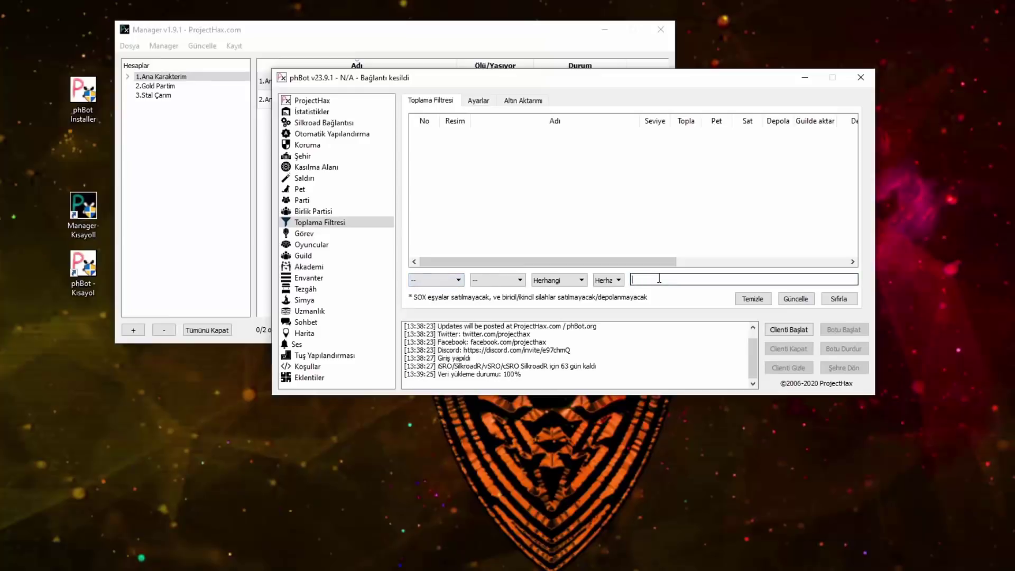
{"action": "type", "text": "GO"}
{"action": "key", "text": "BackSpace"}
{"action": "key", "text": "BackSpace"}
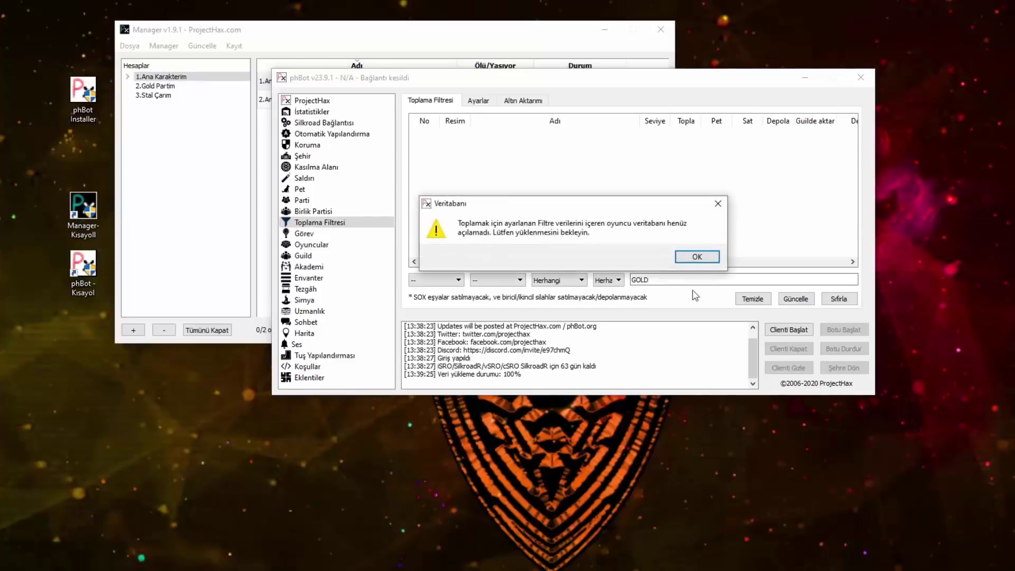
{"action": "key", "text": "Return"}
{"action": "type", "text": "gold"}
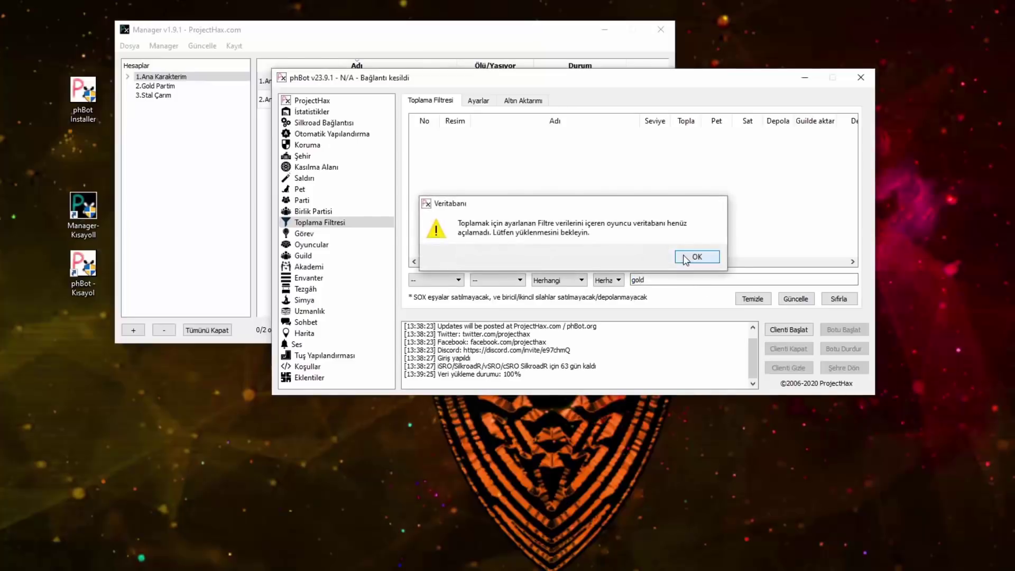
{"action": "left_click", "coordinate": [692, 256]}
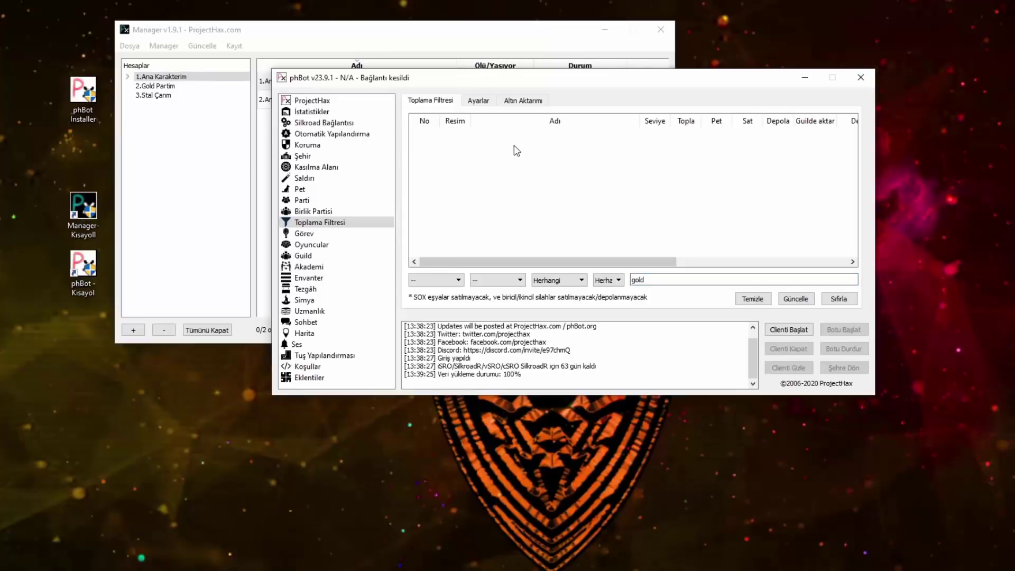
Step: Set the category to Eşyalar and item type to Hepsi, leaving any level range
{"action": "left_click", "coordinate": [442, 282]}
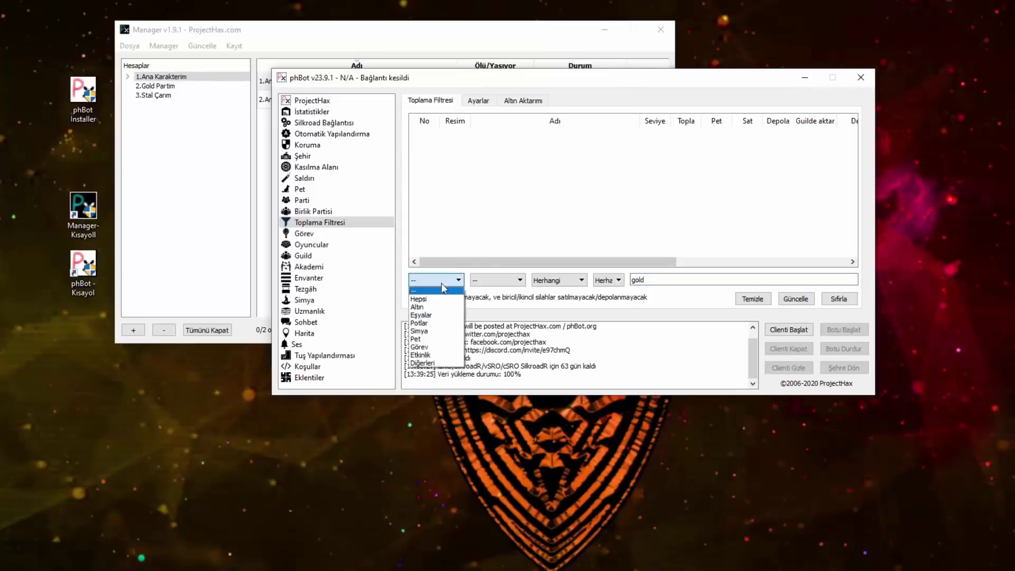
{"action": "left_click", "coordinate": [436, 318]}
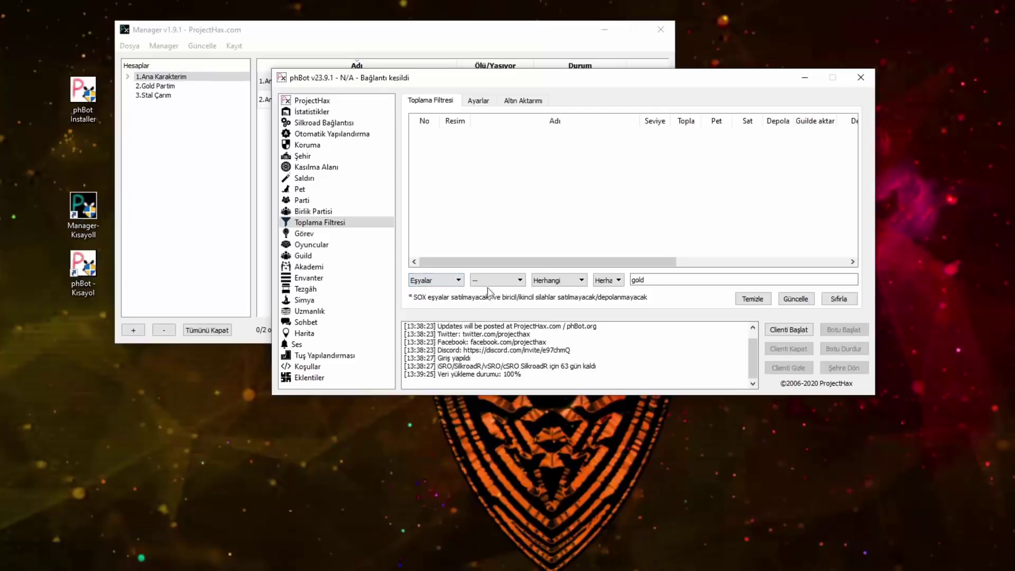
{"action": "left_click", "coordinate": [492, 280]}
{"action": "scroll", "coordinate": [493, 317], "scroll_direction": "down", "scroll_amount": 5}
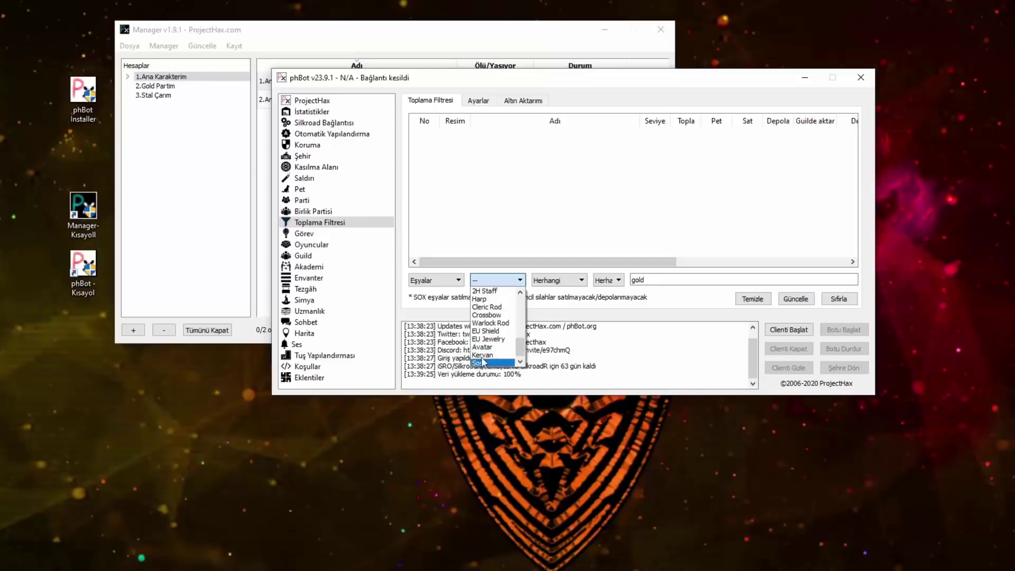
{"action": "scroll", "coordinate": [480, 349], "scroll_direction": "up", "scroll_amount": 7}
{"action": "left_click", "coordinate": [481, 299]}
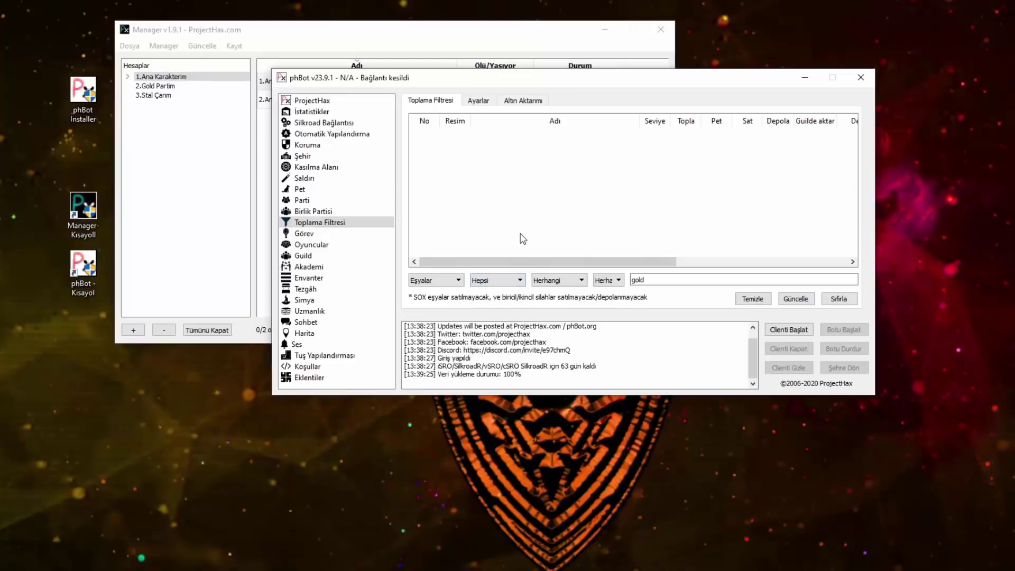
{"action": "left_click", "coordinate": [560, 281]}
{"action": "scroll", "coordinate": [553, 344], "scroll_direction": "down", "scroll_amount": 2}
{"action": "scroll", "coordinate": [552, 349], "scroll_direction": "up", "scroll_amount": 2}
{"action": "left_click", "coordinate": [552, 291]}
Step: Change the pickup item type to Sos, then to Kervan
{"action": "left_click", "coordinate": [505, 281]}
{"action": "scroll", "coordinate": [510, 333], "scroll_direction": "down", "scroll_amount": 2}
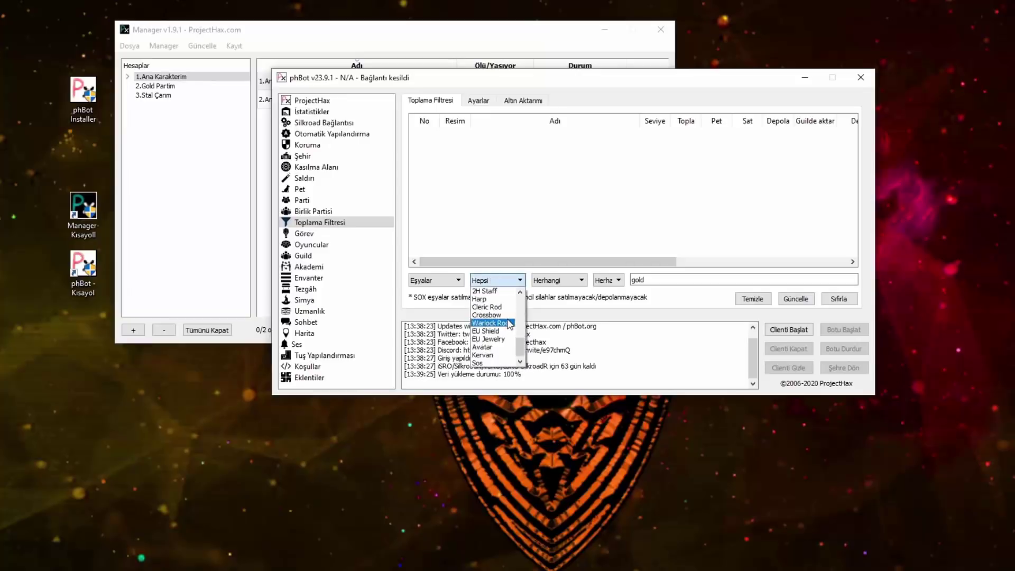
{"action": "left_click", "coordinate": [506, 363]}
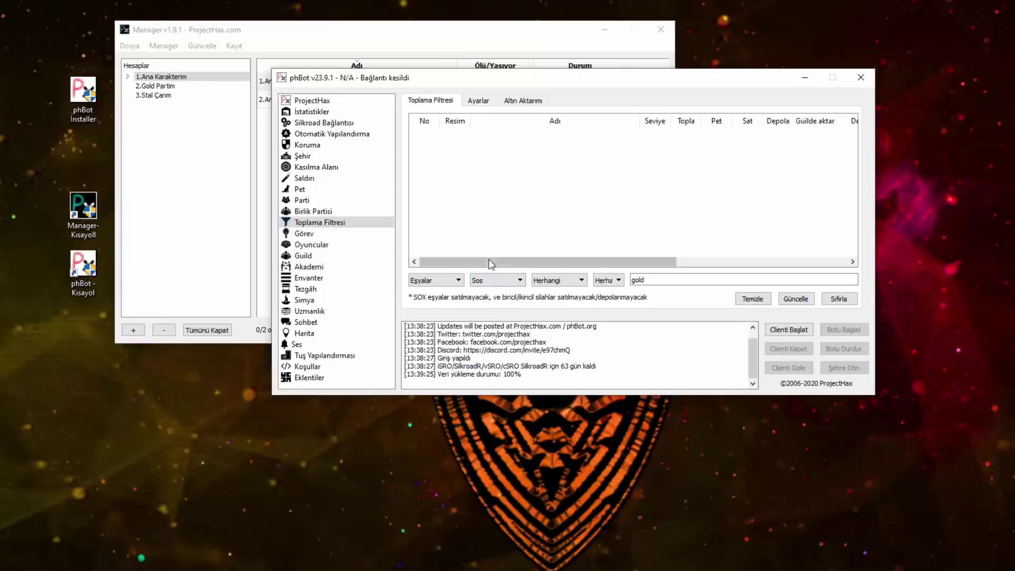
{"action": "left_click", "coordinate": [492, 280]}
{"action": "left_click", "coordinate": [482, 364]}
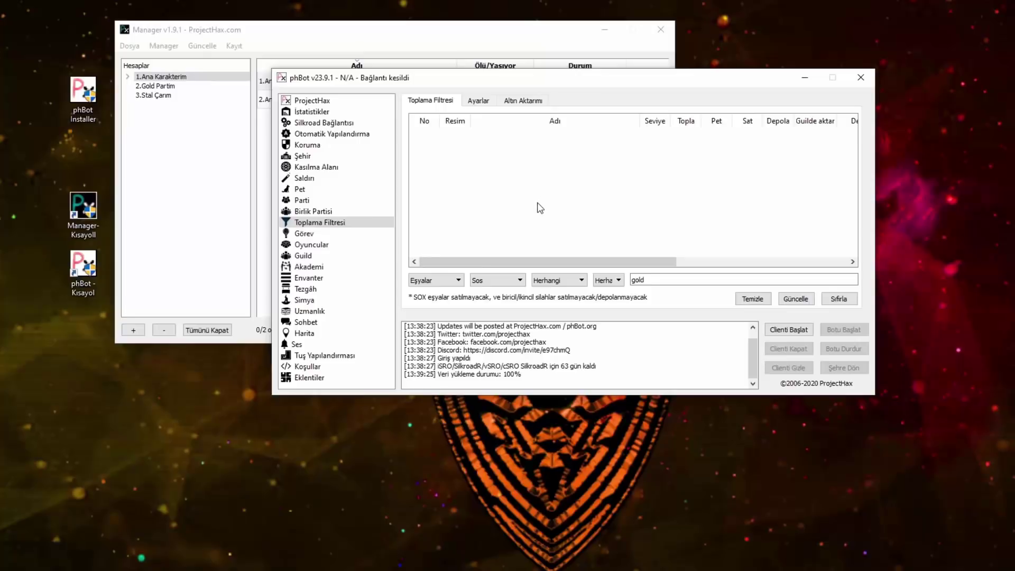
{"action": "left_click", "coordinate": [495, 280]}
{"action": "left_click", "coordinate": [491, 356]}
{"action": "left_click", "coordinate": [488, 281]}
{"action": "left_click", "coordinate": [492, 357]}
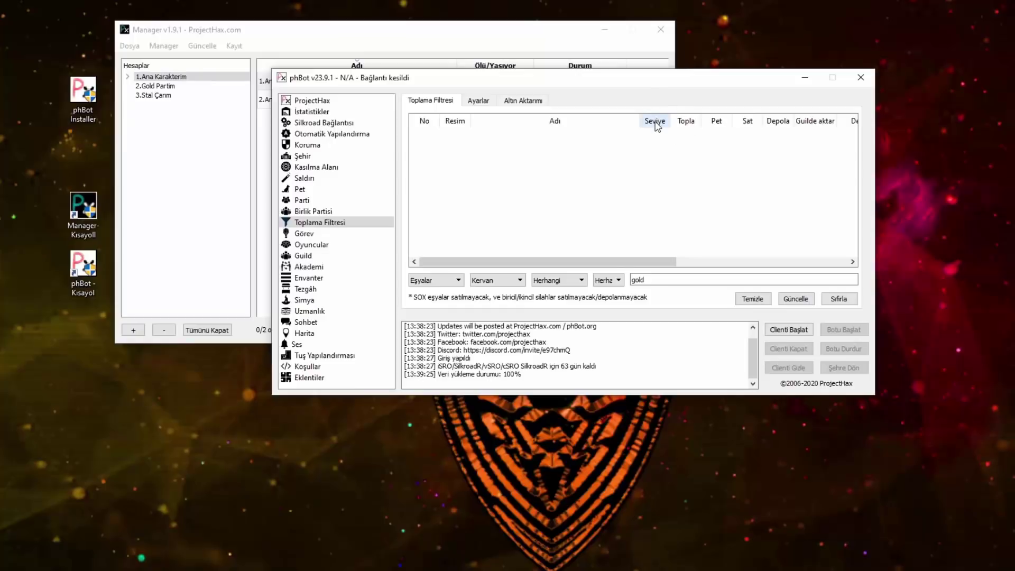
Step: Sort the pickup list by Topla, Sat and Depola, and set the item type to Avatar
{"action": "left_click", "coordinate": [687, 121]}
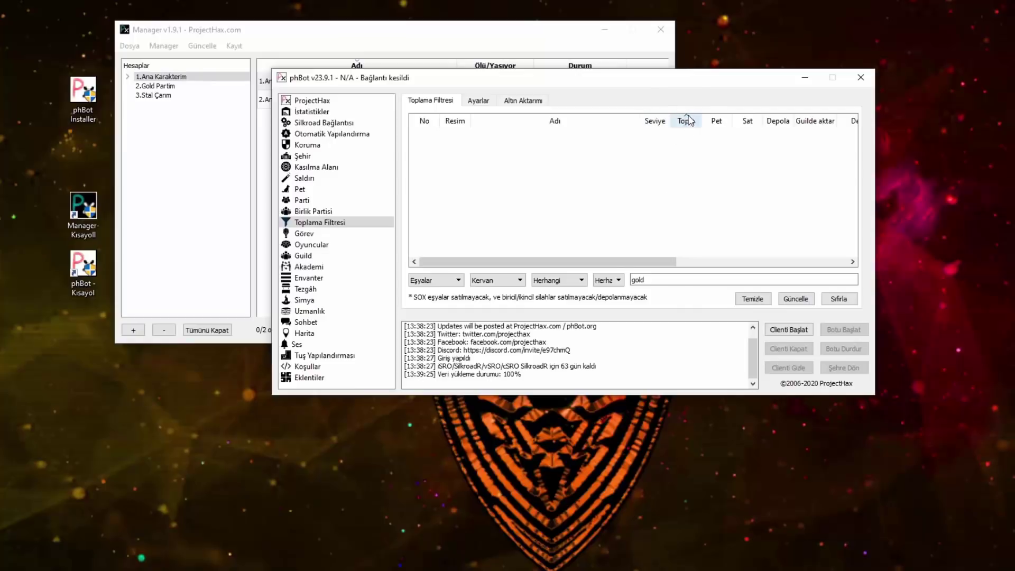
{"action": "left_click", "coordinate": [744, 126]}
{"action": "left_click", "coordinate": [784, 126]}
{"action": "left_click", "coordinate": [504, 281]}
{"action": "left_click", "coordinate": [516, 330]}
{"action": "left_click", "coordinate": [747, 120]}
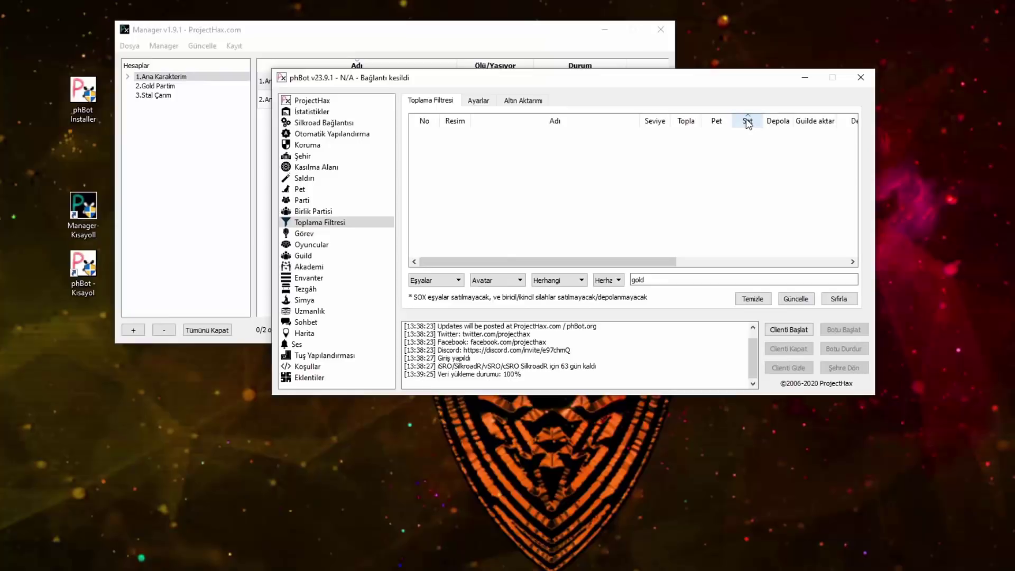
{"action": "left_click", "coordinate": [517, 281]}
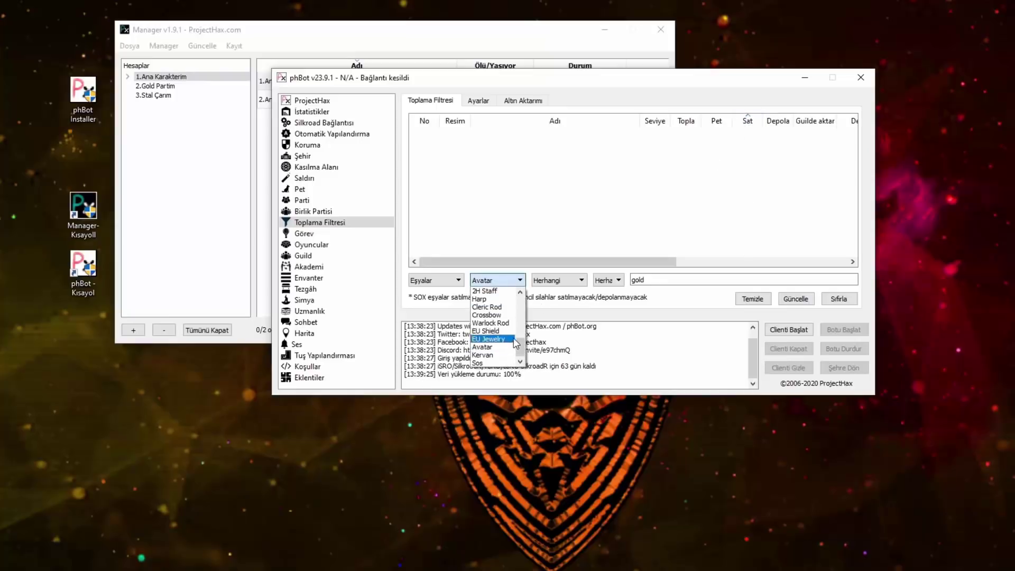
{"action": "scroll", "coordinate": [497, 343], "scroll_direction": "up", "scroll_amount": 7}
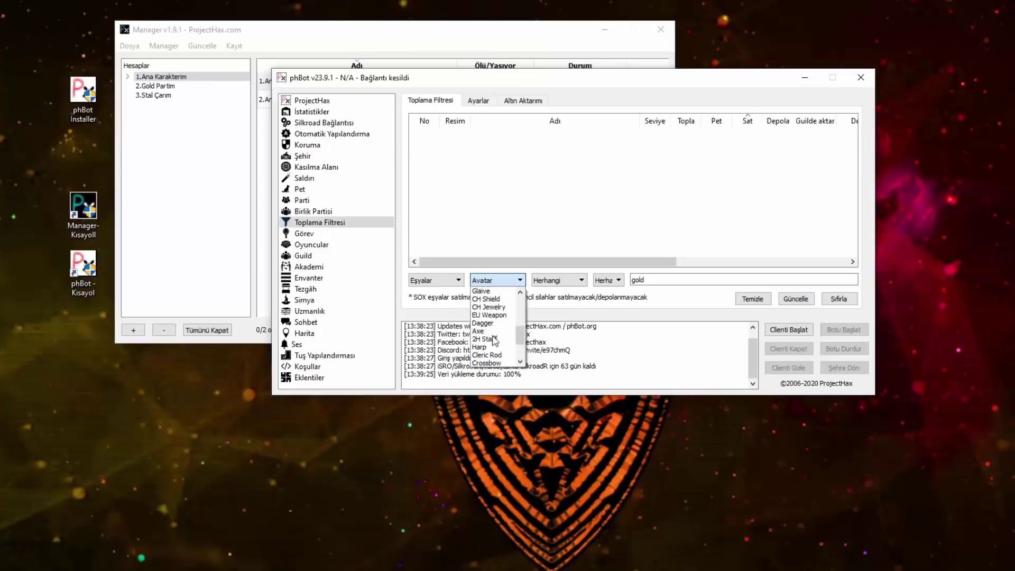
{"action": "left_click", "coordinate": [616, 237]}
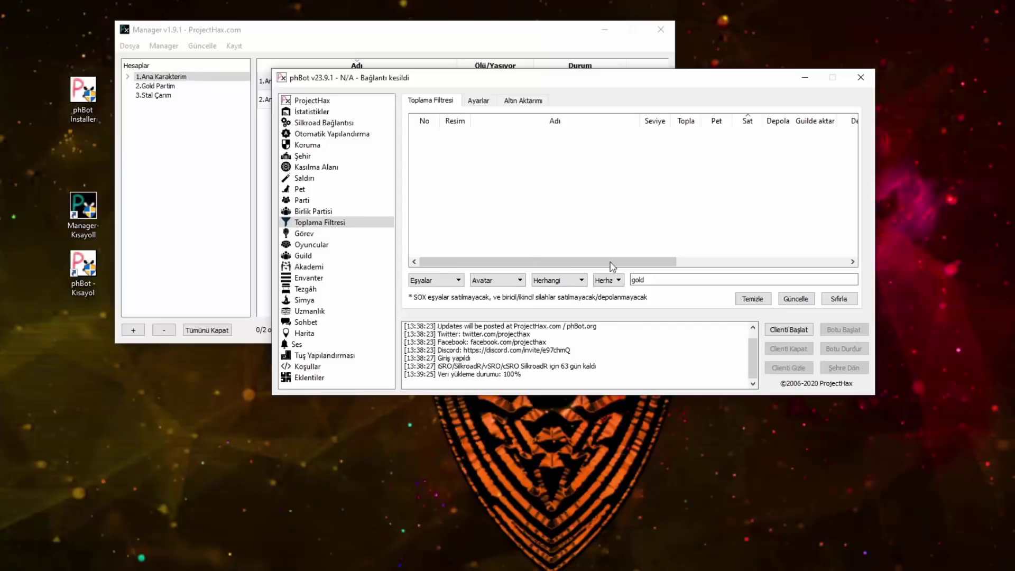
Step: Open the Görev quest settings and view its Hepsi list of all quests
{"action": "left_click", "coordinate": [310, 234]}
{"action": "left_click", "coordinate": [454, 103]}
{"action": "left_click", "coordinate": [415, 101]}
Step: Switch back and forth between the Aktif and Hepsi quest lists
{"action": "left_click", "coordinate": [443, 103]}
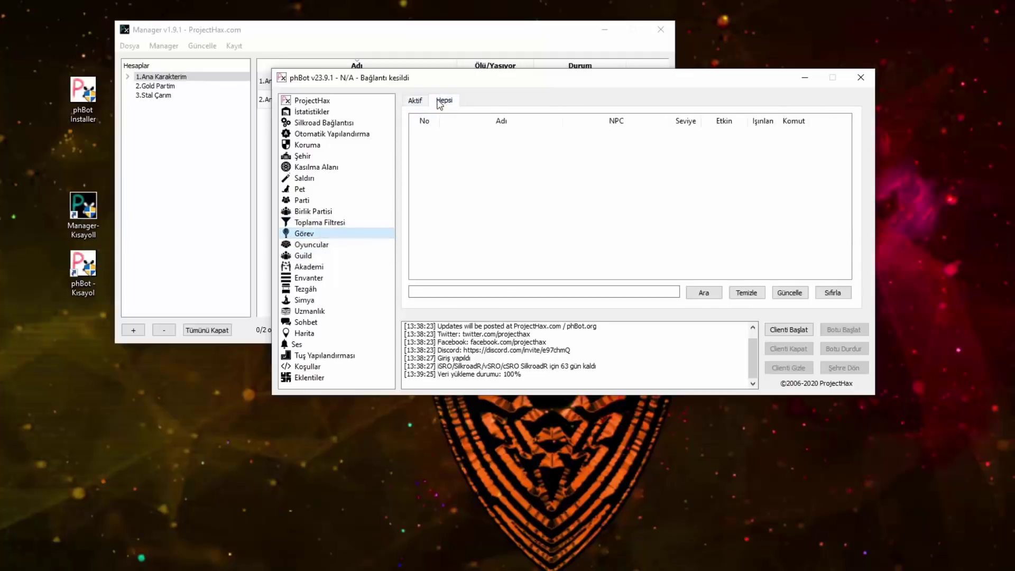
{"action": "left_click", "coordinate": [415, 100]}
{"action": "left_click", "coordinate": [442, 101]}
{"action": "left_click", "coordinate": [415, 101]}
{"action": "left_click", "coordinate": [443, 102]}
{"action": "left_click", "coordinate": [423, 102]}
{"action": "left_click", "coordinate": [443, 101]}
{"action": "left_click", "coordinate": [423, 101]}
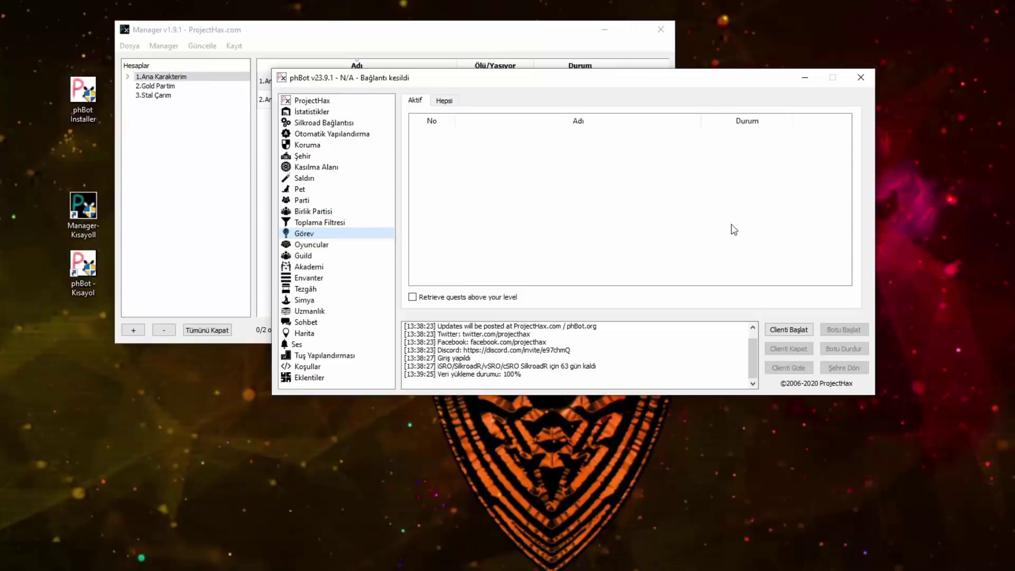
{"action": "left_click", "coordinate": [556, 161]}
Step: Search all quests for 'shackle', then open Kasılma Alanı on its Komut tab
{"action": "left_click", "coordinate": [439, 100]}
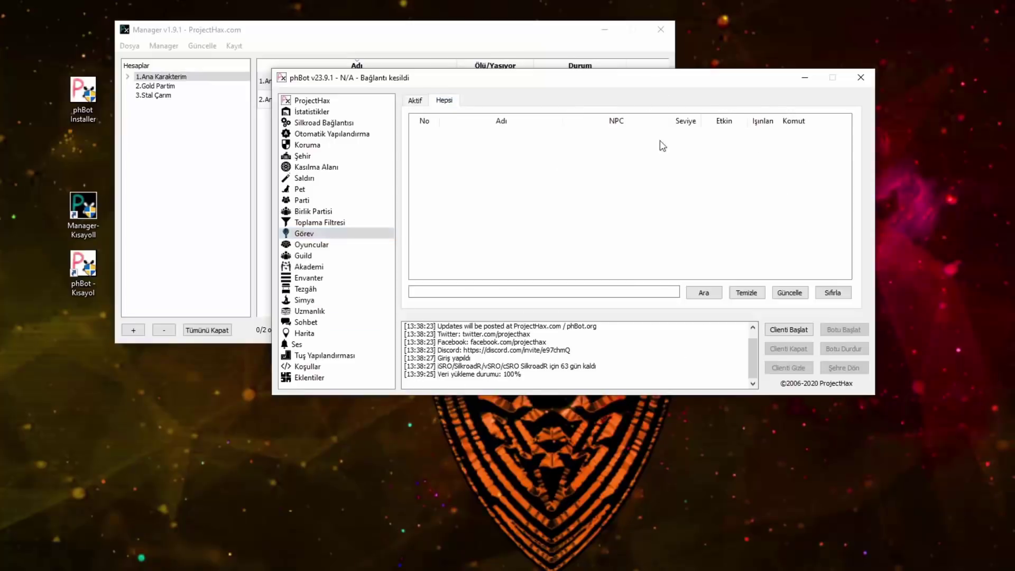
{"action": "left_click", "coordinate": [532, 295]}
{"action": "left_click", "coordinate": [419, 102]}
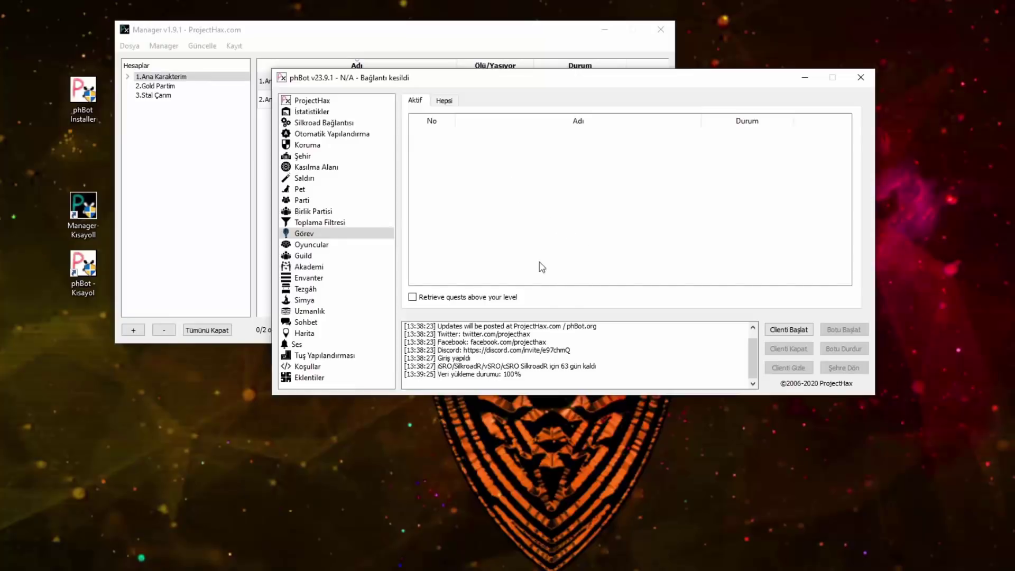
{"action": "left_click", "coordinate": [444, 101]}
{"action": "left_click", "coordinate": [418, 100]}
{"action": "left_click", "coordinate": [444, 100]}
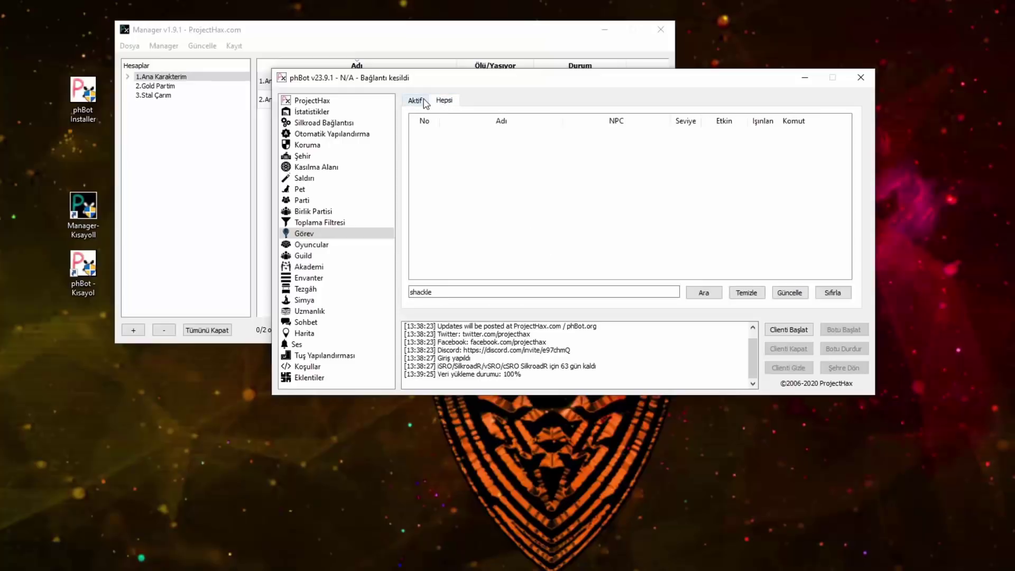
{"action": "left_click", "coordinate": [415, 101]}
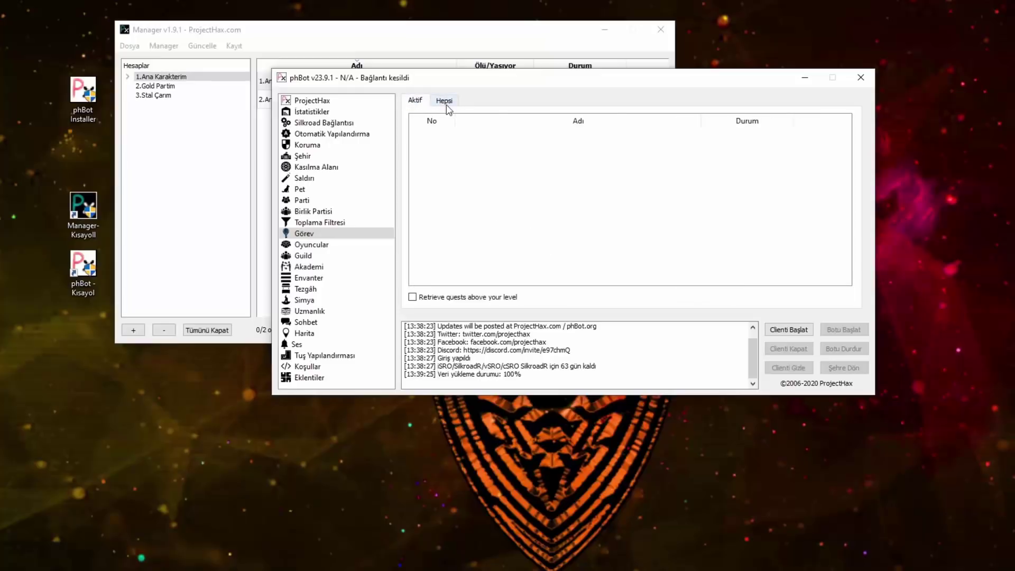
{"action": "left_click", "coordinate": [444, 101]}
{"action": "left_click", "coordinate": [423, 101]}
{"action": "left_click", "coordinate": [333, 167]}
{"action": "left_click", "coordinate": [418, 103]}
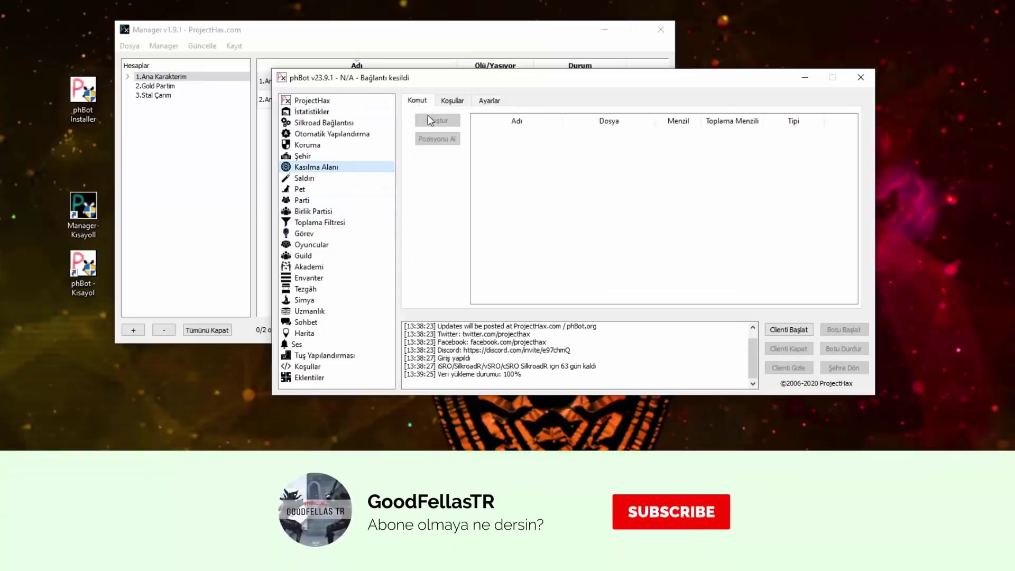
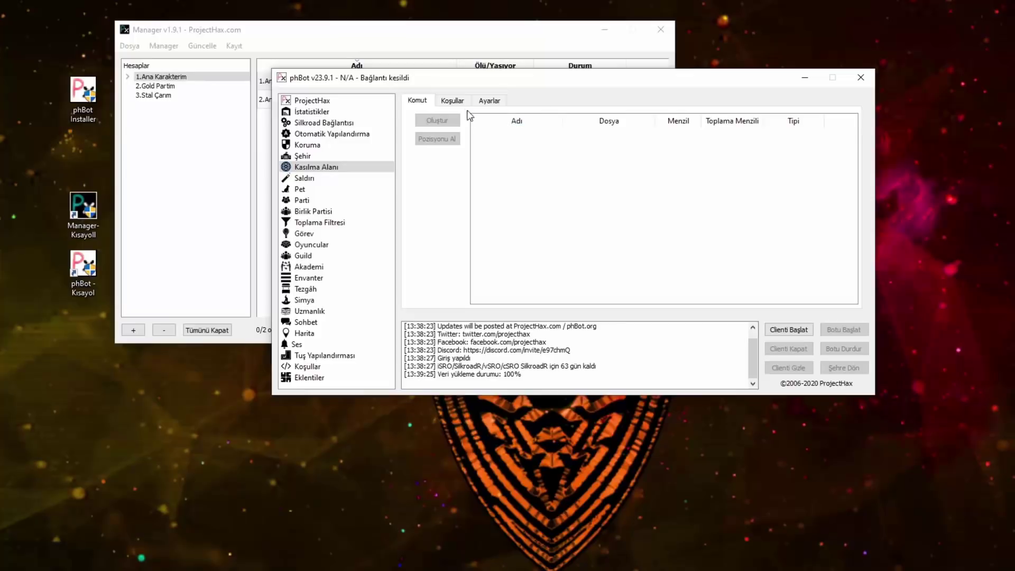
Step: Look through the training area's Koşullar and Ayarlar tabs, returning to the Komut list unchanged
{"action": "left_click", "coordinate": [453, 100]}
{"action": "left_click", "coordinate": [489, 100]}
{"action": "left_click", "coordinate": [453, 100]}
{"action": "left_click", "coordinate": [416, 100]}
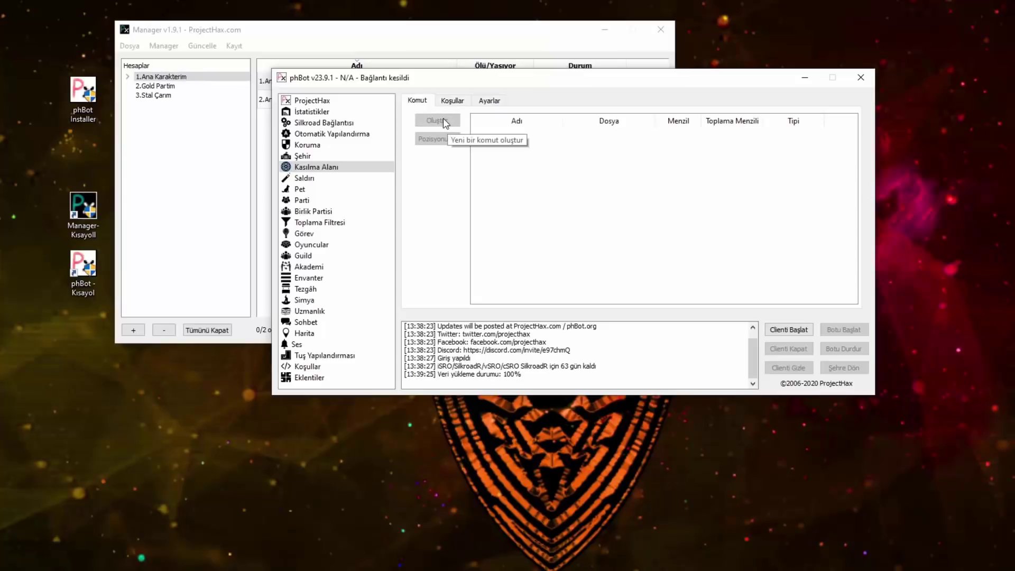
Step: Go to the Oyuncular players page under Görev and refresh its empty player list
{"action": "left_click", "coordinate": [309, 235]}
{"action": "left_click", "coordinate": [312, 245]}
{"action": "left_click", "coordinate": [424, 303]}
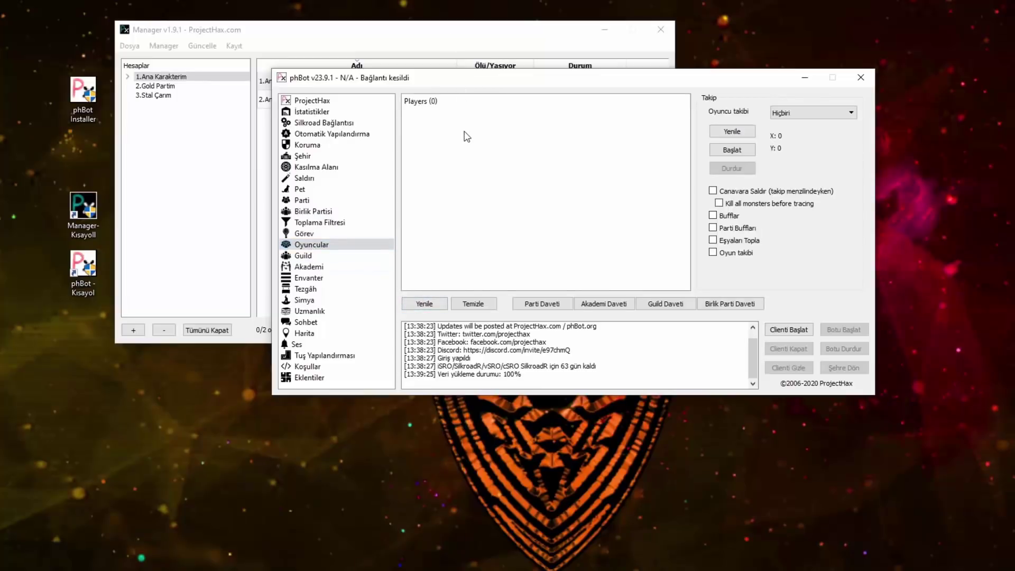
Step: Check the players available to follow, leaving Oyuncu takibi on Hiçbiri
{"action": "left_click", "coordinate": [783, 113]}
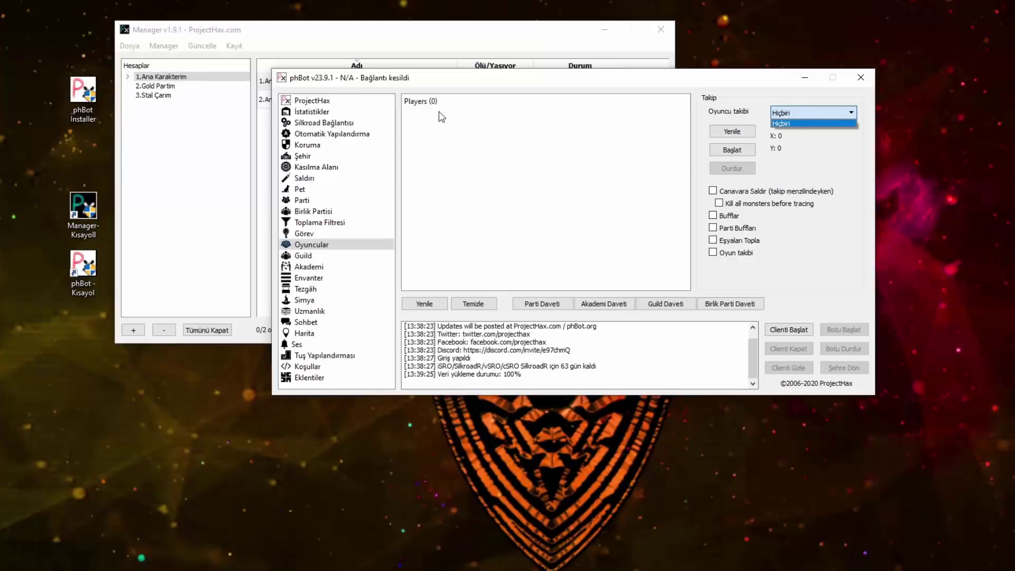
{"action": "left_click", "coordinate": [439, 117]}
{"action": "left_click", "coordinate": [788, 113]}
{"action": "left_click", "coordinate": [792, 111]}
{"action": "left_click", "coordinate": [793, 108]}
{"action": "left_click", "coordinate": [798, 174]}
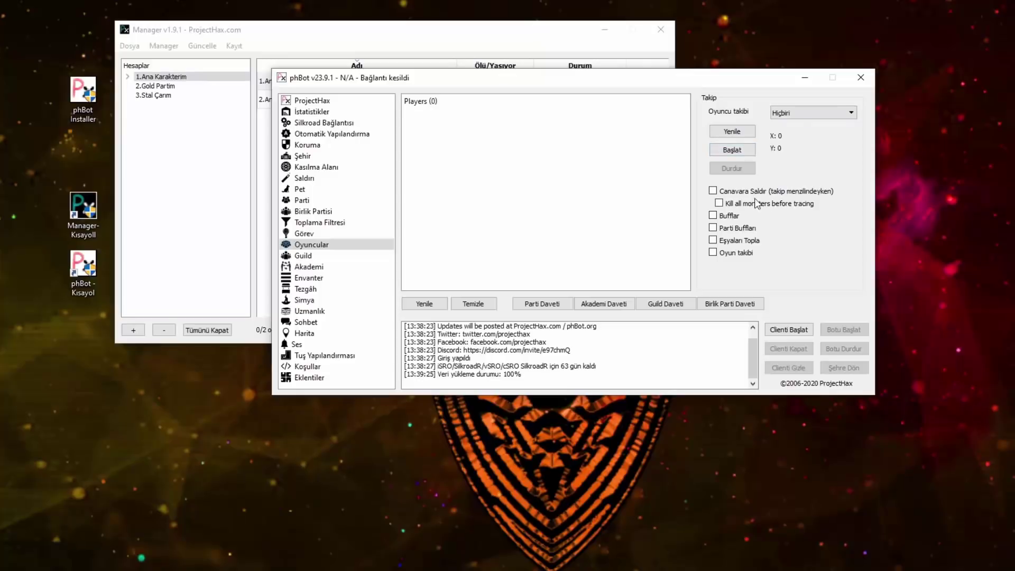
Step: Try buffing, party buff and item pickup while following, then untick every Takip option
{"action": "left_click", "coordinate": [727, 215]}
{"action": "left_click", "coordinate": [724, 230]}
{"action": "left_click", "coordinate": [724, 243]}
{"action": "left_click", "coordinate": [715, 253]}
{"action": "left_click", "coordinate": [714, 240]}
{"action": "left_click", "coordinate": [714, 228]}
{"action": "left_click", "coordinate": [714, 215]}
{"action": "left_click", "coordinate": [713, 190]}
{"action": "left_click", "coordinate": [299, 256]}
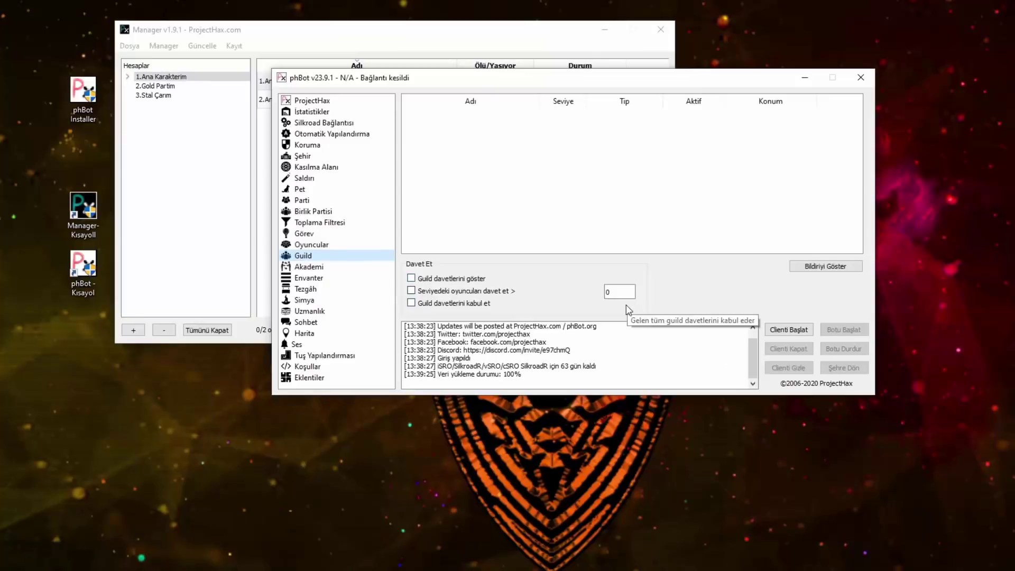
Step: Toggle the guild invitation options, leaving them unchecked with invite level 0
{"action": "left_click", "coordinate": [486, 279]}
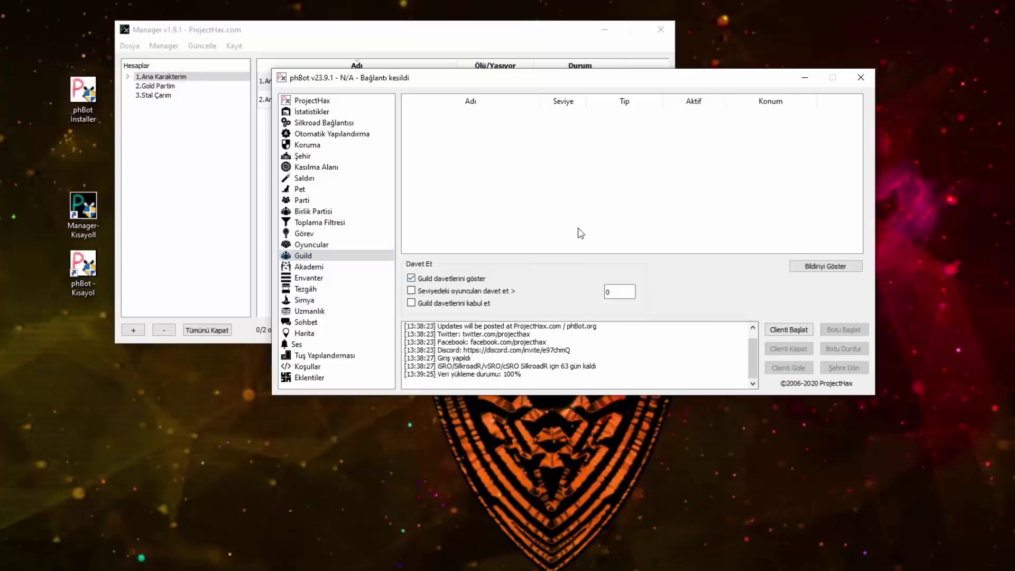
{"action": "left_click", "coordinate": [435, 280]}
{"action": "left_click", "coordinate": [424, 291]}
{"action": "double_click", "coordinate": [611, 293]}
{"action": "left_click", "coordinate": [439, 307]}
Step: View the guild notice in Bildiriyi Göster, close it, and open Akademi
{"action": "left_click", "coordinate": [826, 266]}
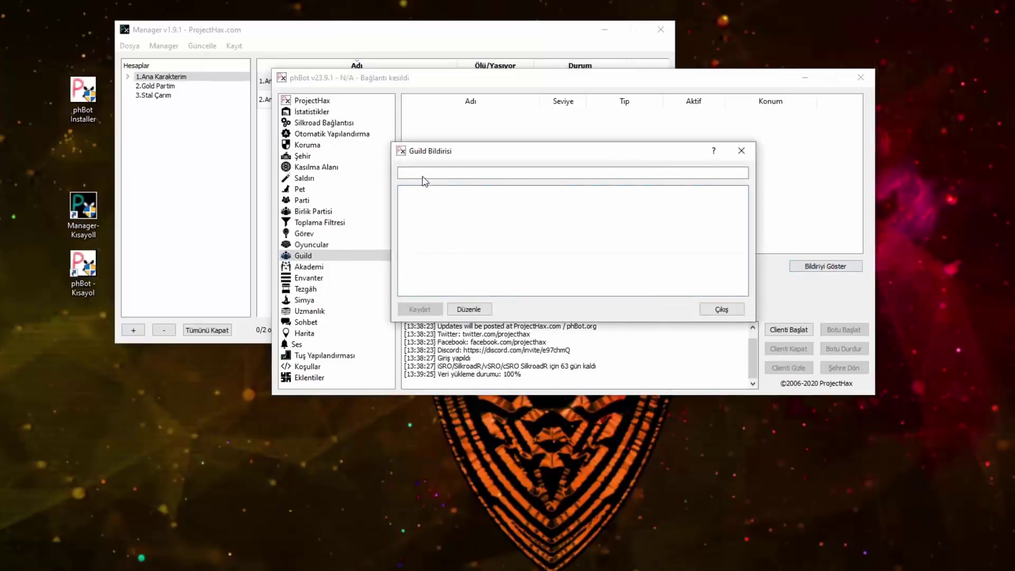
{"action": "left_click", "coordinate": [742, 150]}
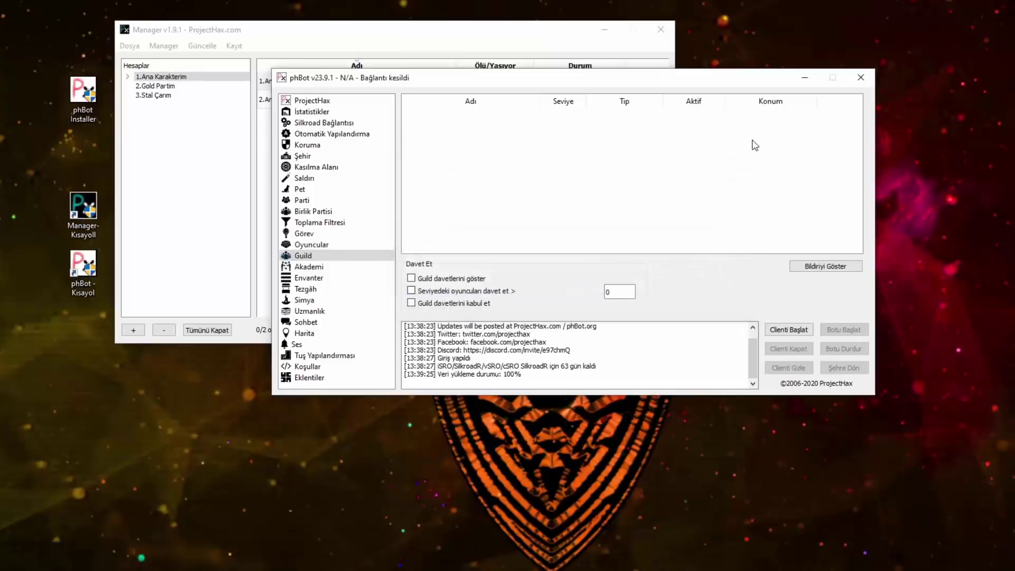
{"action": "left_click", "coordinate": [309, 266]}
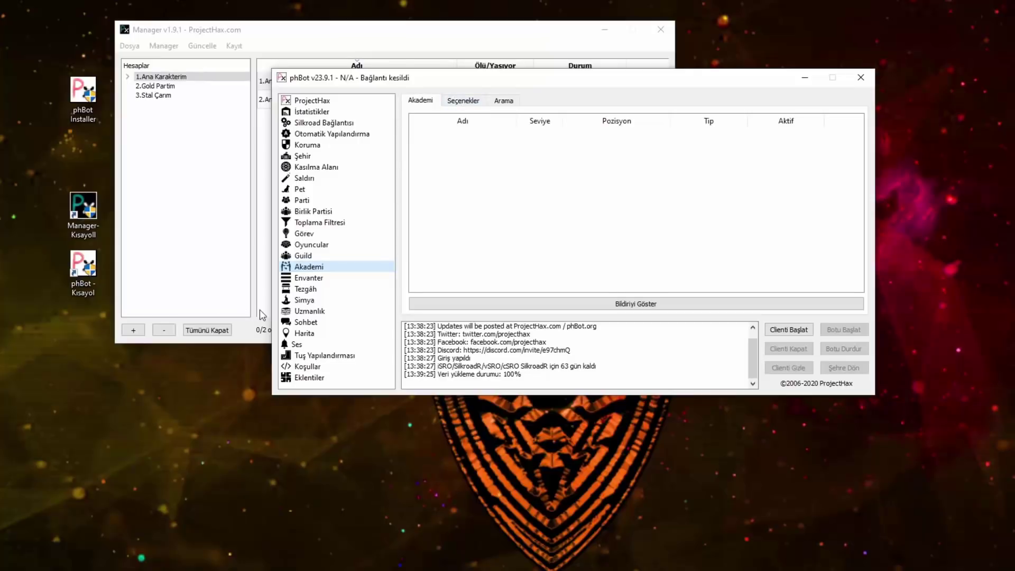
Step: Browse the Academy member, invite and Arama tabs, then tick İsme göre gir to join by name
{"action": "left_click", "coordinate": [504, 100]}
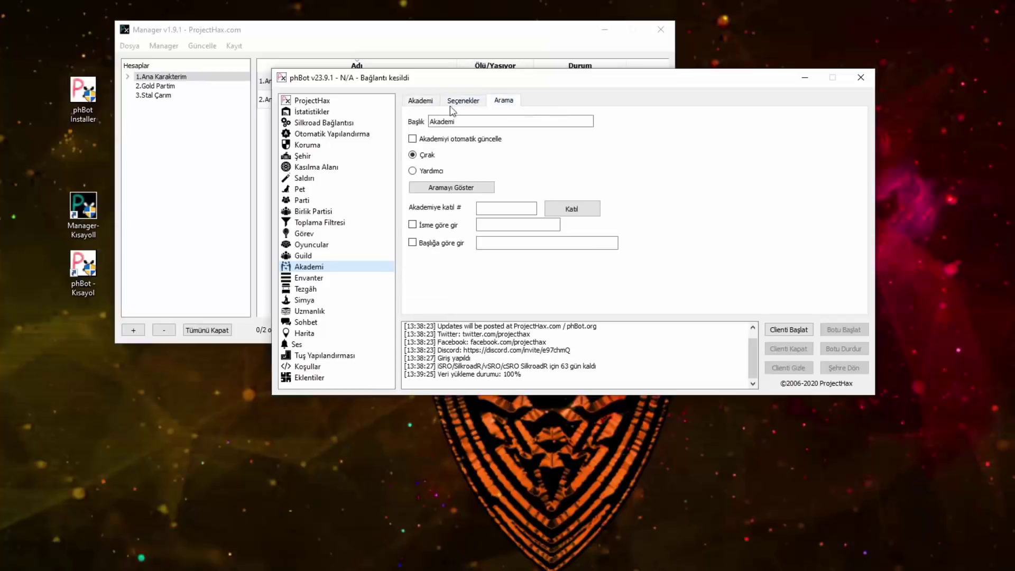
{"action": "left_click", "coordinate": [420, 101]}
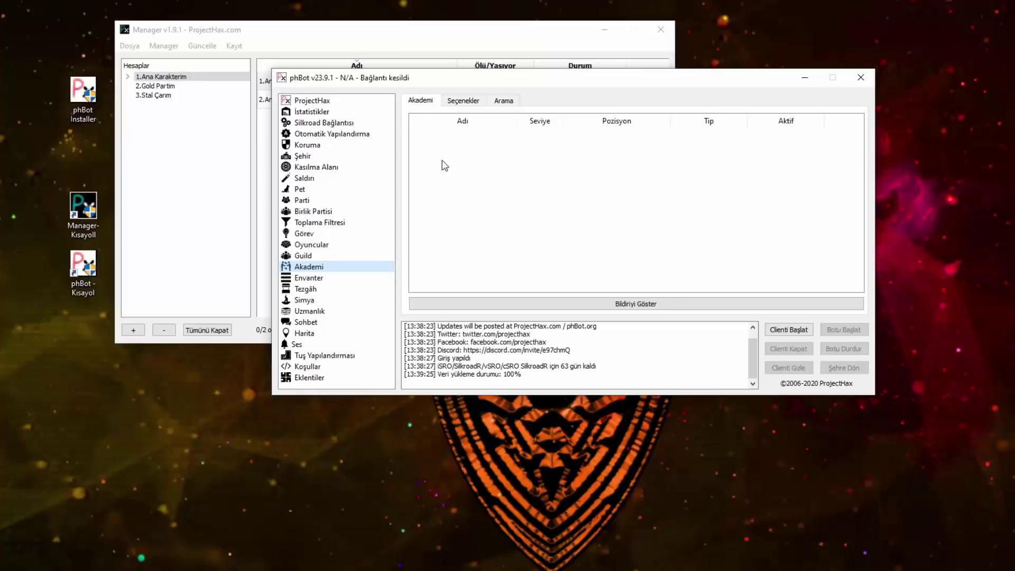
{"action": "left_click", "coordinate": [459, 102]}
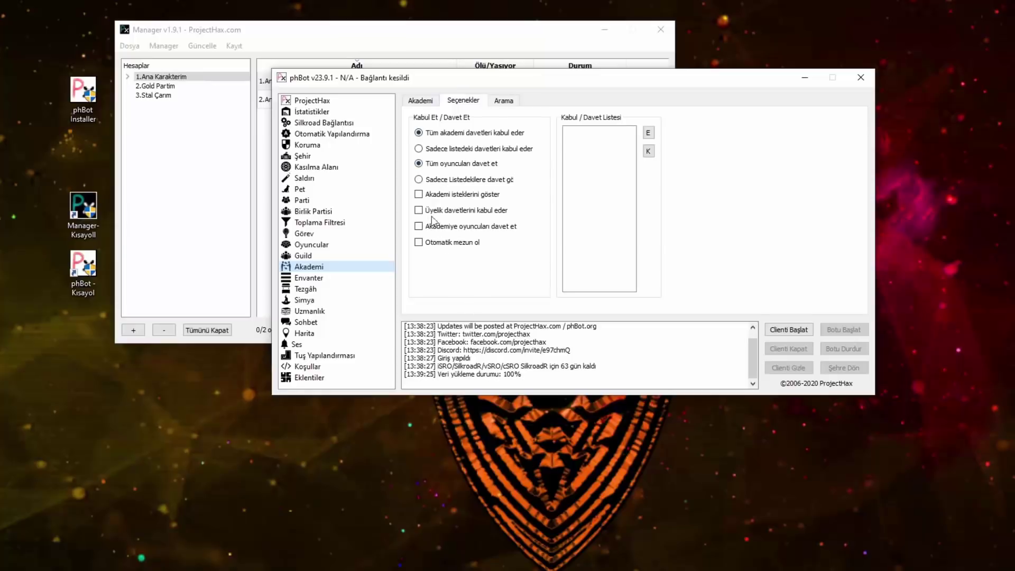
{"action": "key", "text": "ctrl+Tab"}
{"action": "left_click", "coordinate": [460, 101]}
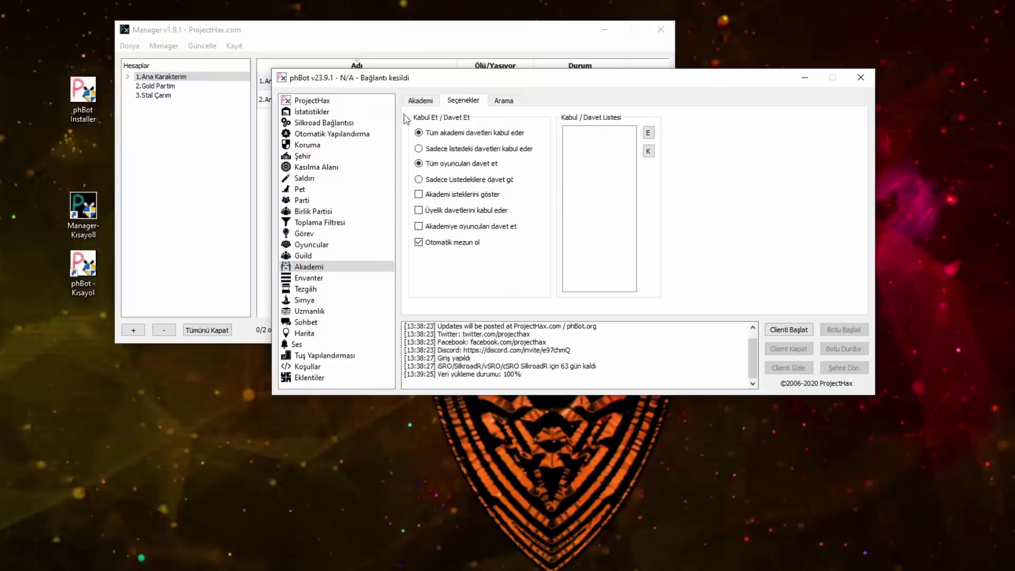
{"action": "left_click", "coordinate": [504, 101]}
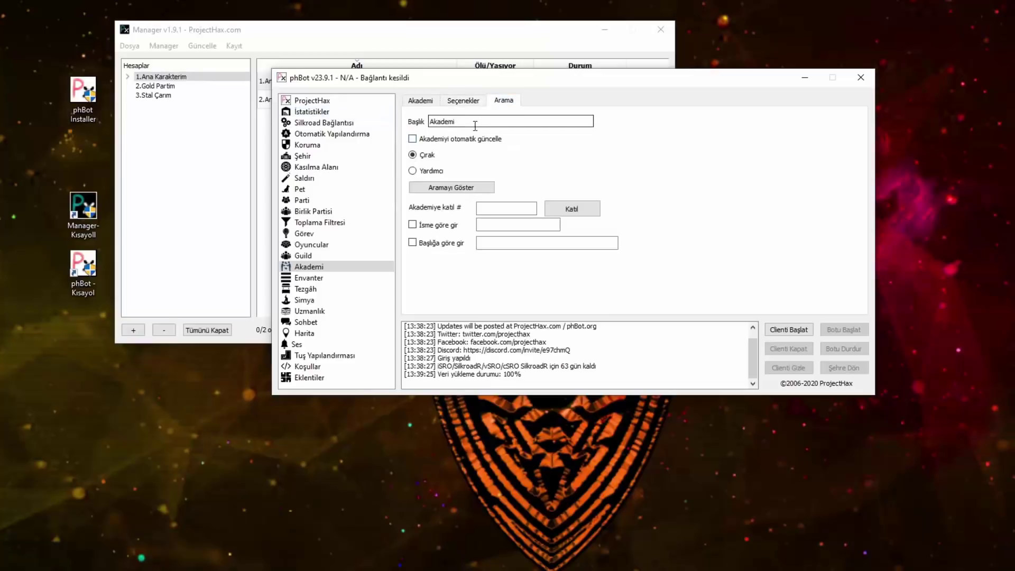
{"action": "left_click", "coordinate": [494, 208]}
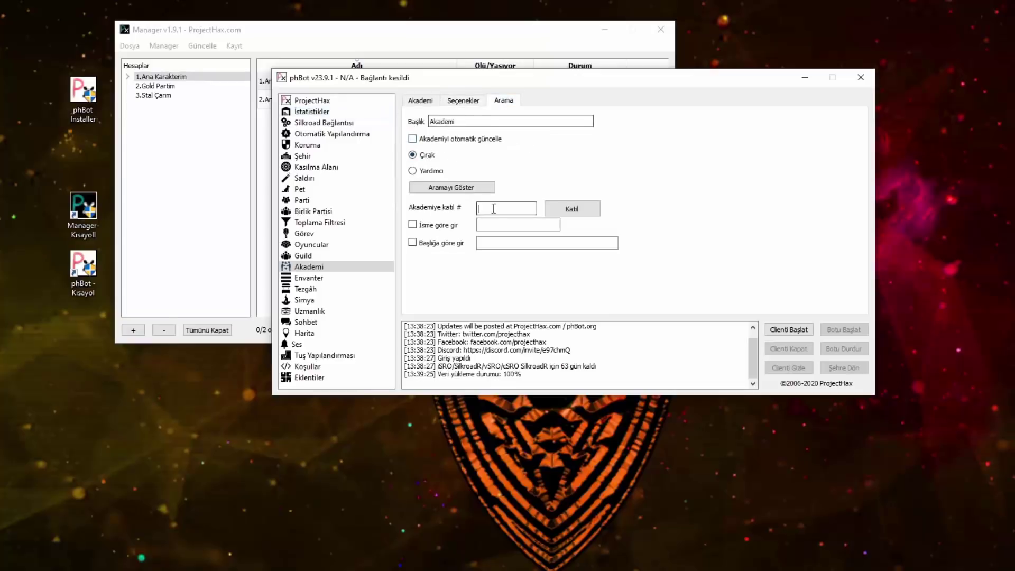
{"action": "left_click", "coordinate": [519, 223]}
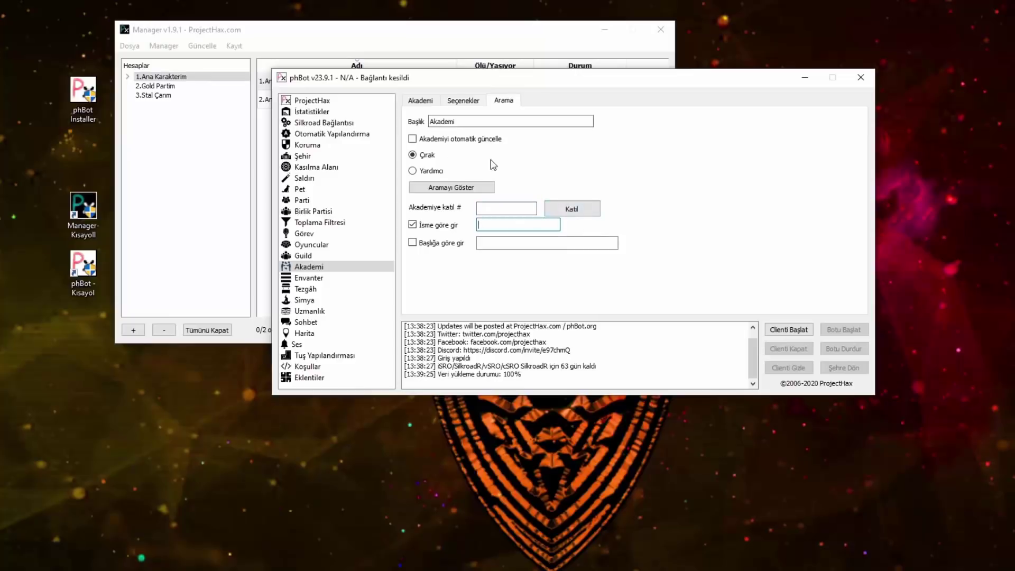
Step: Enter AKADEM into the academy title and turn on automatic academy updating
{"action": "left_click_drag", "start_coordinate": [513, 84], "coordinate": [524, 91]}
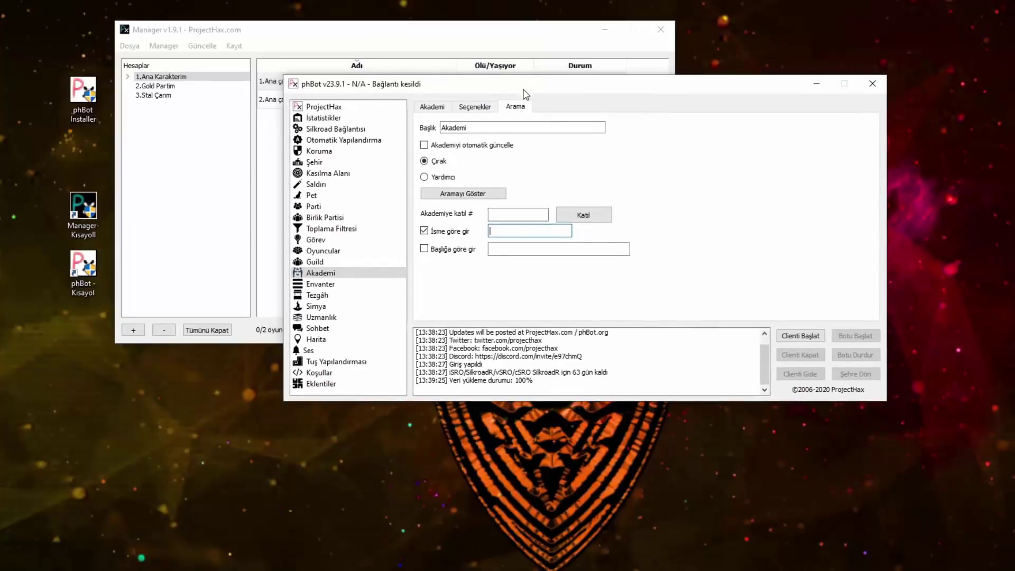
{"action": "type", "text": "AKADEMI CHAR"}
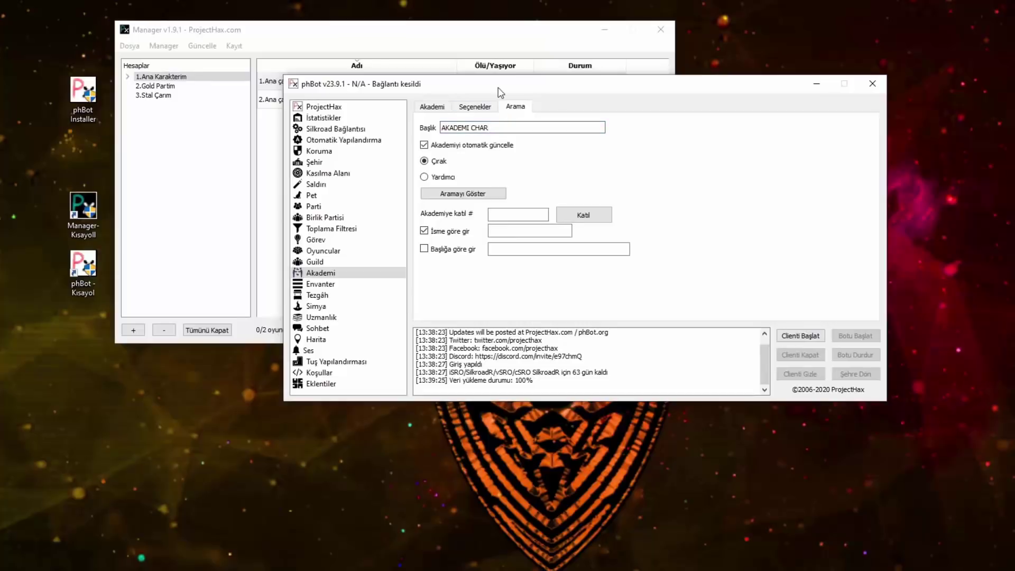
{"action": "left_click", "coordinate": [492, 145]}
{"action": "left_click", "coordinate": [424, 230]}
{"action": "left_click", "coordinate": [485, 133]}
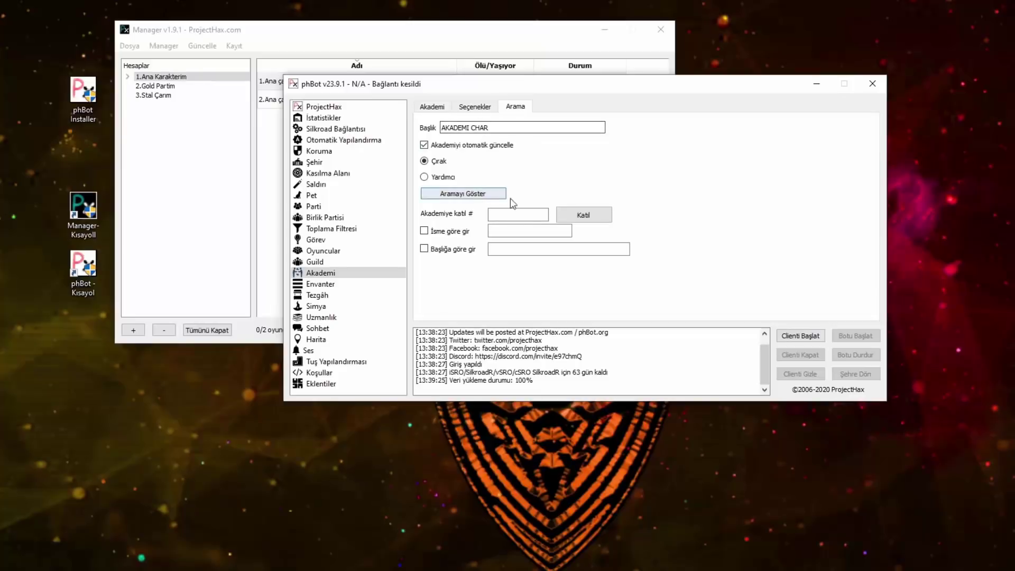
{"action": "left_click", "coordinate": [435, 234]}
{"action": "double_click", "coordinate": [503, 128]}
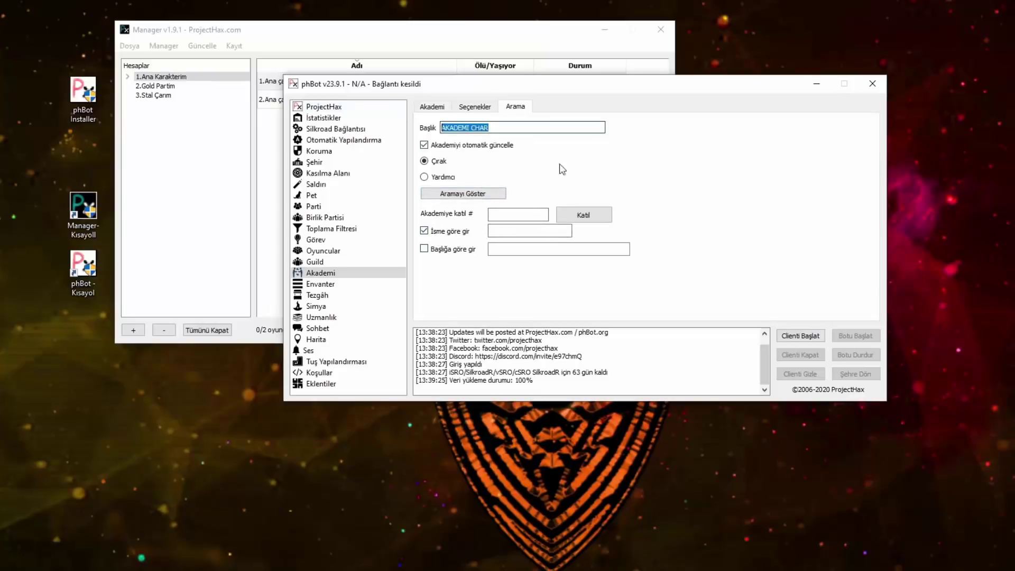
Step: Set the join-by-name value to AKADEMİ and enter academy join number 356952
{"action": "left_click", "coordinate": [527, 231]}
{"action": "type", "text": "AKADEM"}
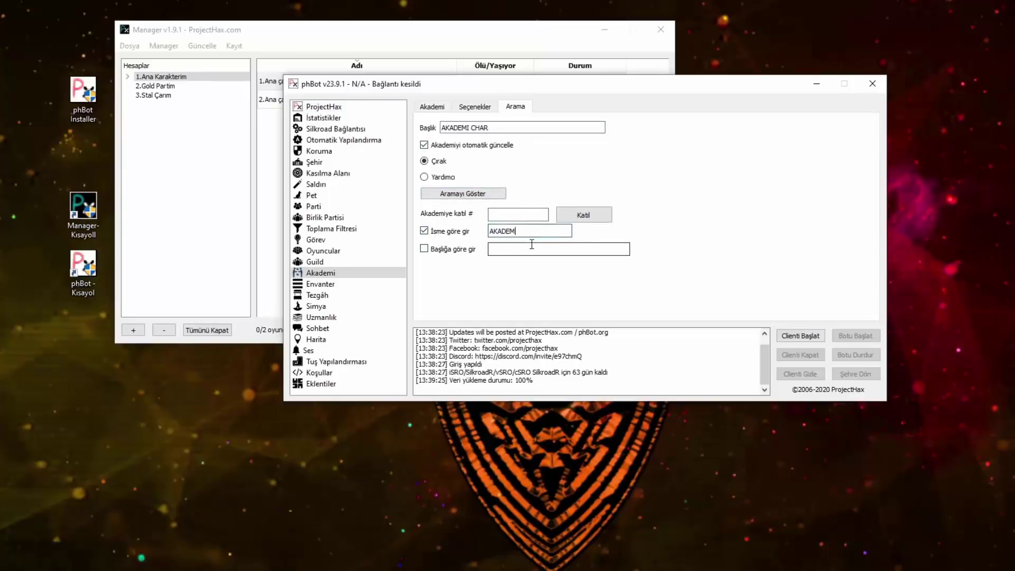
{"action": "type", "text": "İ"}
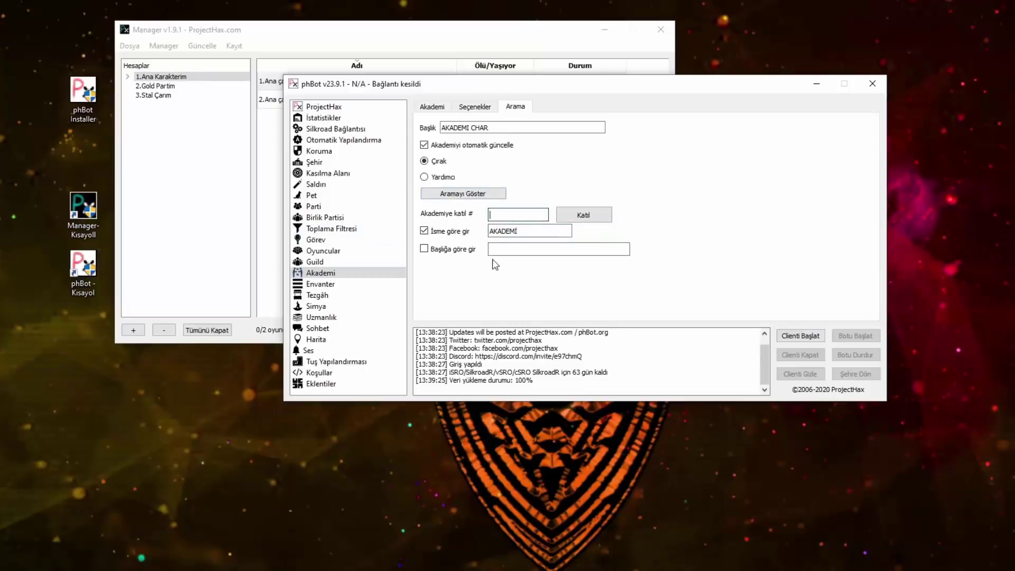
{"action": "left_click", "coordinate": [501, 217]}
{"action": "type", "text": "356952"}
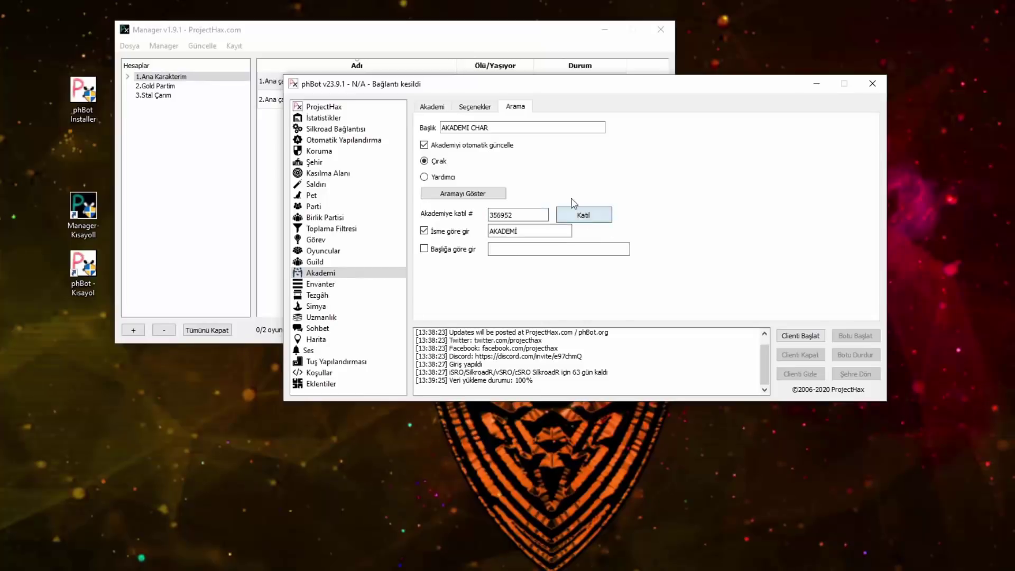
Step: Flip between the Academy invite, search and member list tabs, then go to Tezgâh
{"action": "left_click", "coordinate": [469, 109]}
{"action": "left_click", "coordinate": [516, 107]}
{"action": "left_click", "coordinate": [475, 107]}
{"action": "left_click", "coordinate": [506, 108]}
{"action": "left_click", "coordinate": [481, 108]}
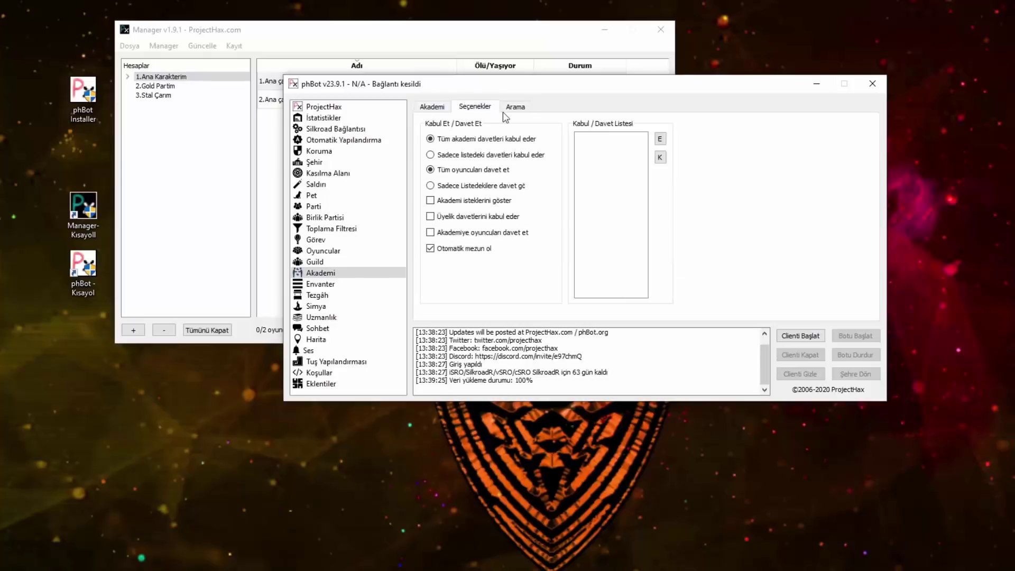
{"action": "left_click", "coordinate": [510, 108]}
{"action": "left_click", "coordinate": [478, 109]}
{"action": "left_click", "coordinate": [446, 108]}
{"action": "left_click", "coordinate": [474, 109]}
{"action": "left_click", "coordinate": [432, 107]}
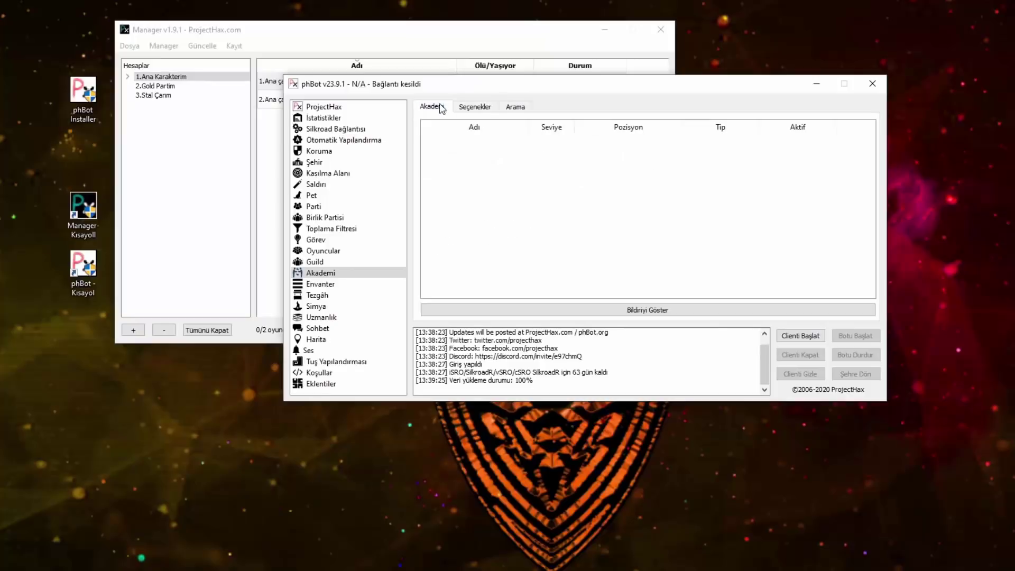
{"action": "left_click", "coordinate": [319, 295]}
Step: Open the Envanter section and refresh the inventory list
{"action": "left_click", "coordinate": [322, 284]}
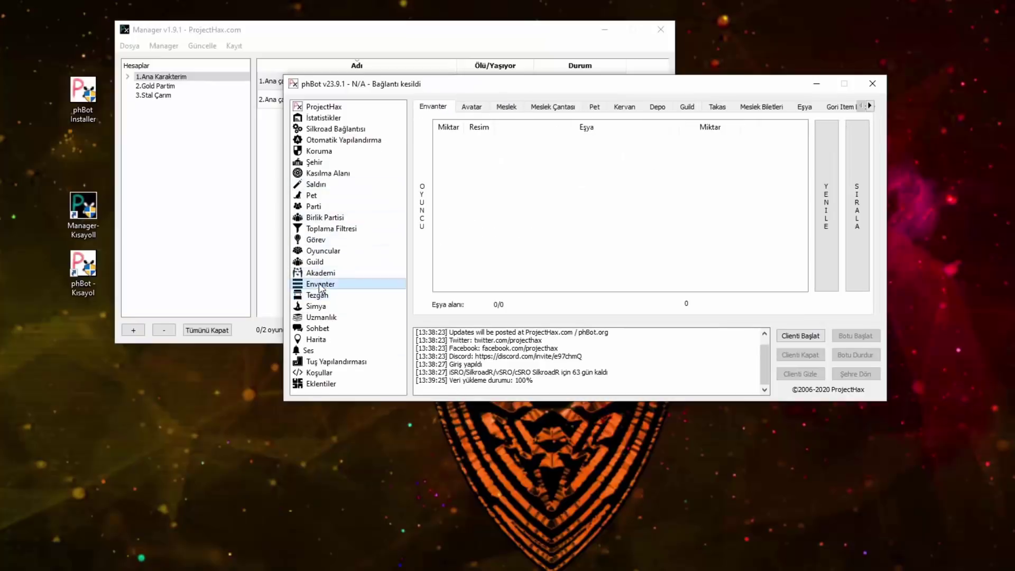
{"action": "left_click", "coordinate": [826, 217]}
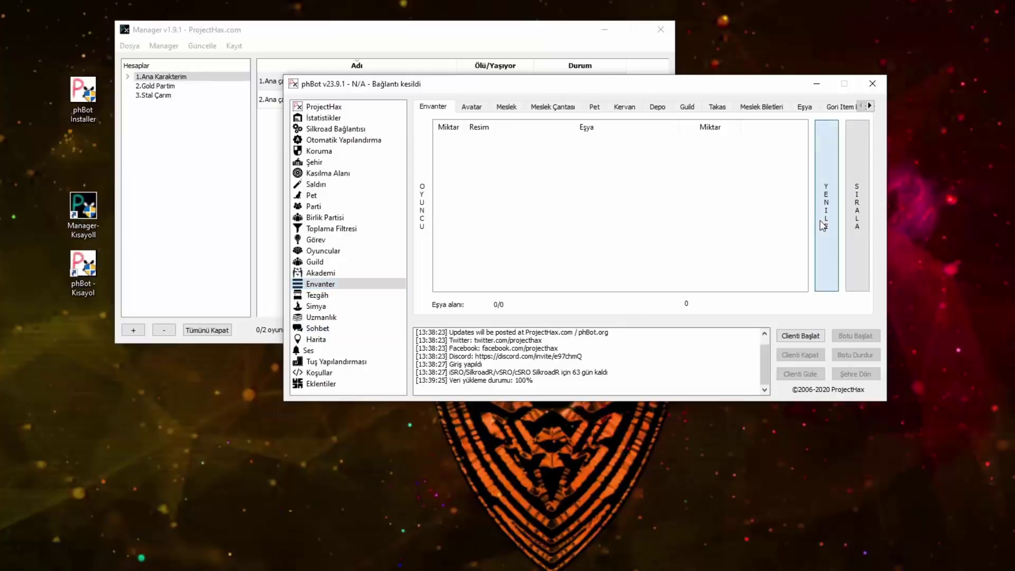
{"action": "left_click", "coordinate": [324, 286]}
{"action": "left_click", "coordinate": [828, 220]}
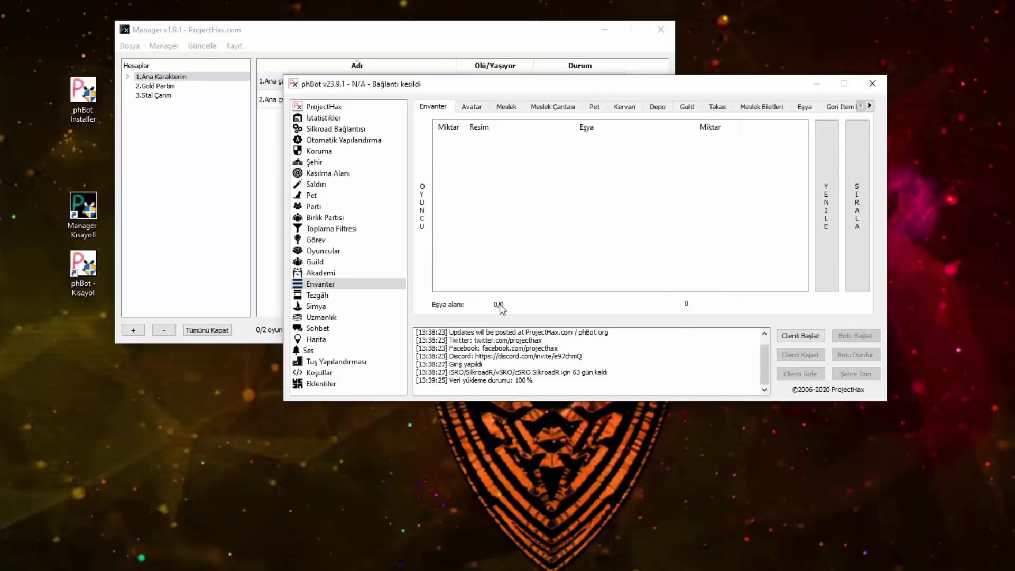
Step: Review the Avatar, Meslek, Pet, Kervan, Depo and Guild storage lists, ending on Takas
{"action": "left_click", "coordinate": [472, 107]}
{"action": "left_click", "coordinate": [506, 108]}
{"action": "left_click", "coordinate": [552, 107]}
{"action": "left_click", "coordinate": [595, 107]}
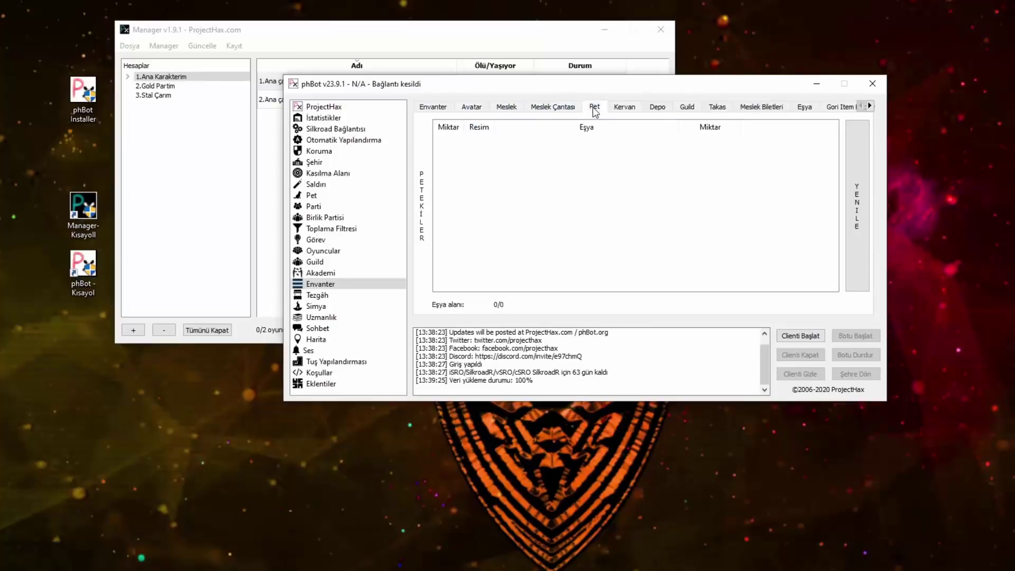
{"action": "left_click", "coordinate": [624, 109]}
{"action": "left_click", "coordinate": [657, 108]}
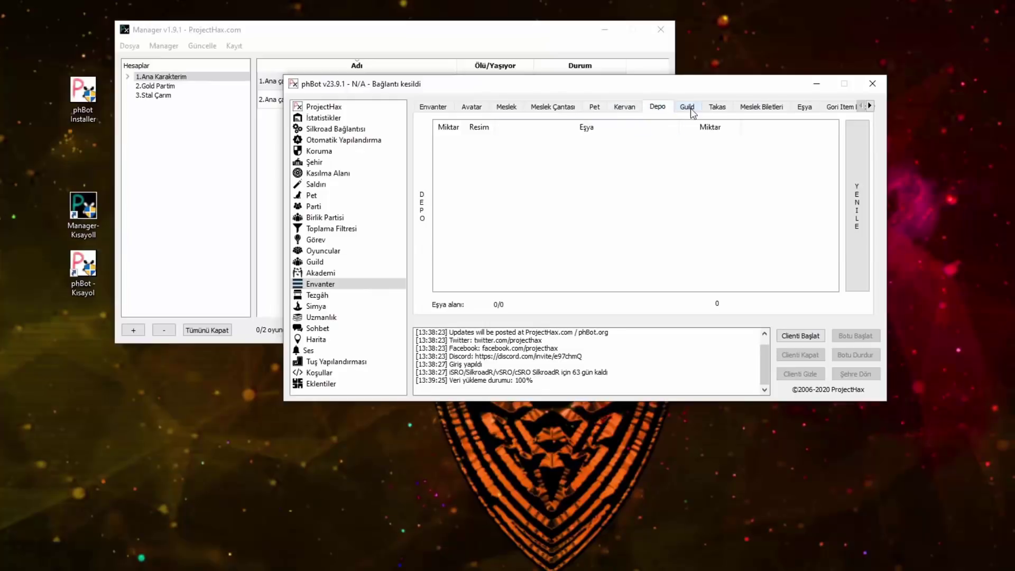
{"action": "left_click", "coordinate": [689, 109]}
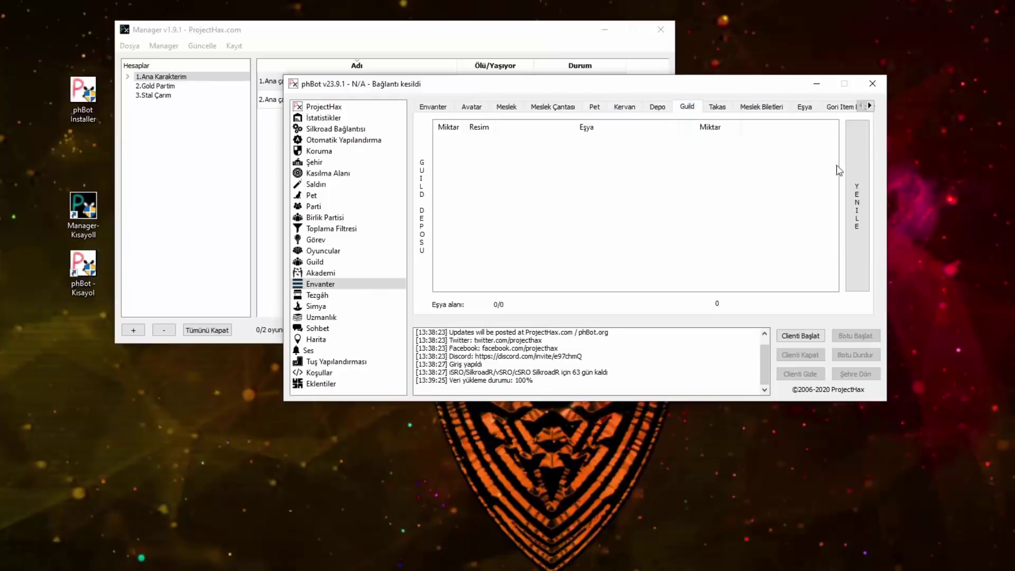
{"action": "left_click", "coordinate": [665, 107]}
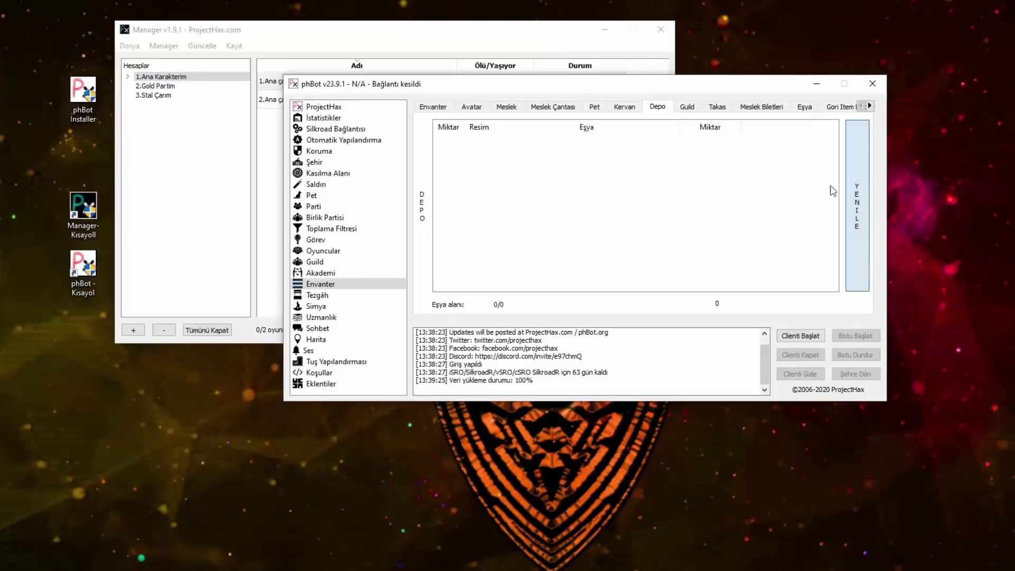
{"action": "left_click", "coordinate": [718, 107]}
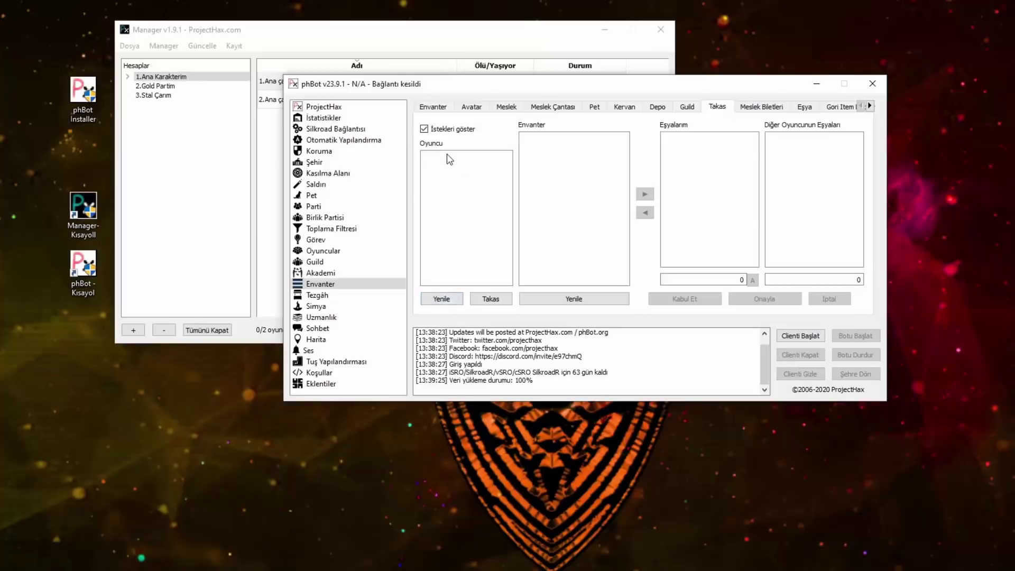
Step: Refresh the trade inventory, nudge the bot window down-right, and open the Tezgâh stall section
{"action": "left_click", "coordinate": [576, 301]}
{"action": "left_click_drag", "start_coordinate": [706, 85], "coordinate": [722, 106]}
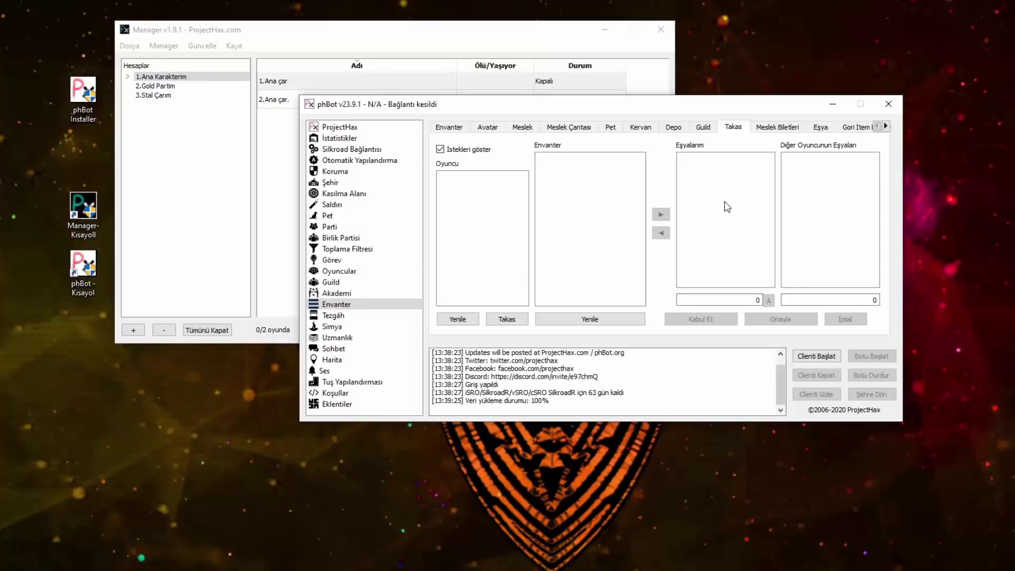
{"action": "left_click", "coordinate": [402, 315]}
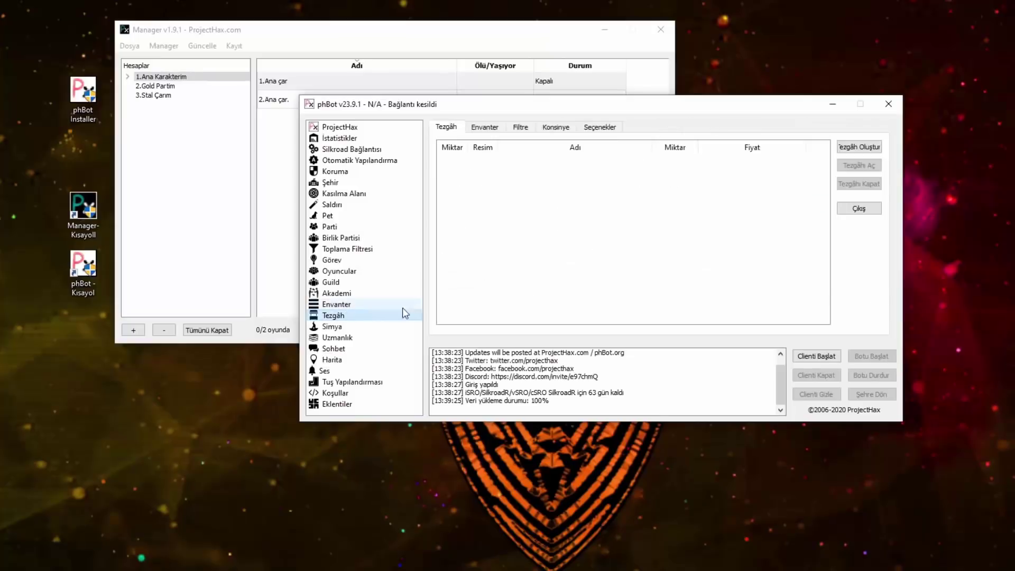
Step: Set the stall title to '14 DERECE LEGEND ITEM' in Seçenekler, then view the Konsinye list
{"action": "left_click", "coordinate": [616, 133]}
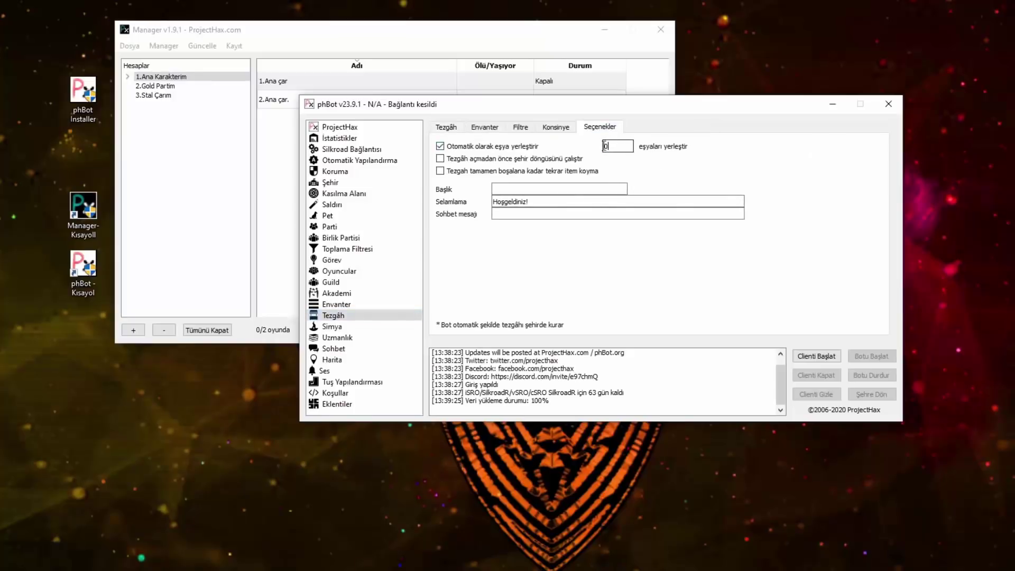
{"action": "double_click", "coordinate": [624, 145]}
{"action": "left_click", "coordinate": [608, 189]}
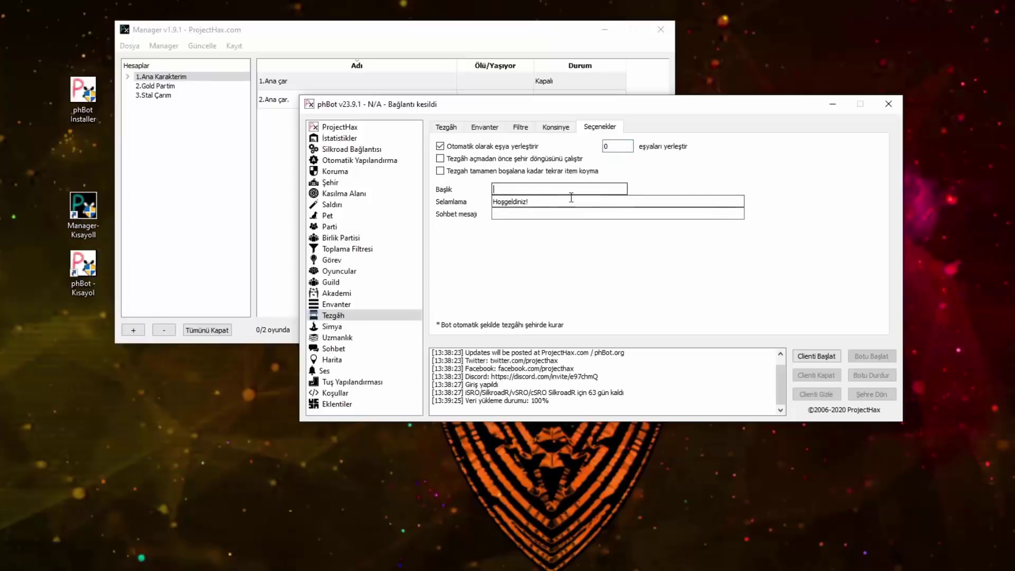
{"action": "type", "text": "14 DERECE LEGEND ITEM"}
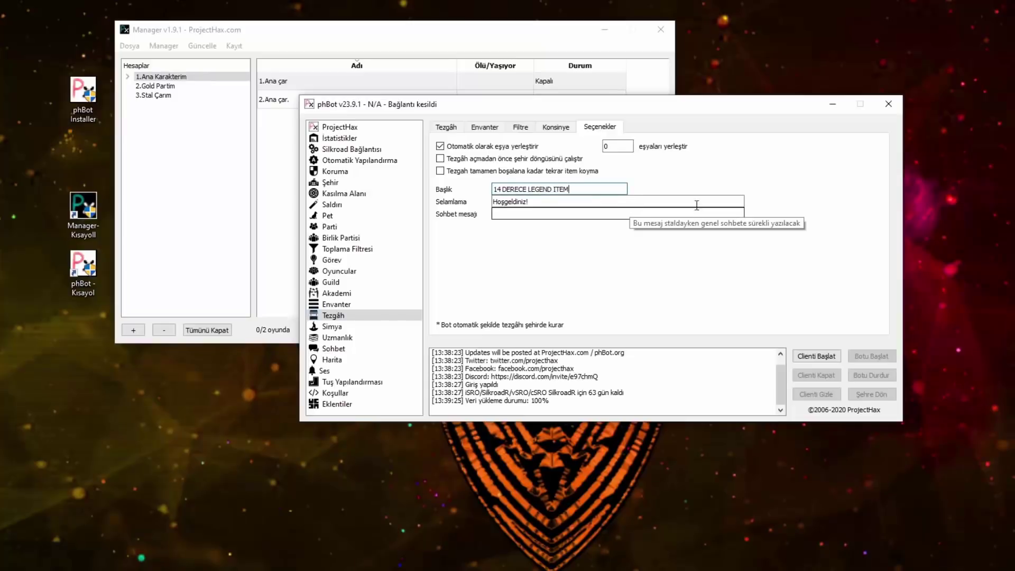
{"action": "left_click", "coordinate": [619, 256]}
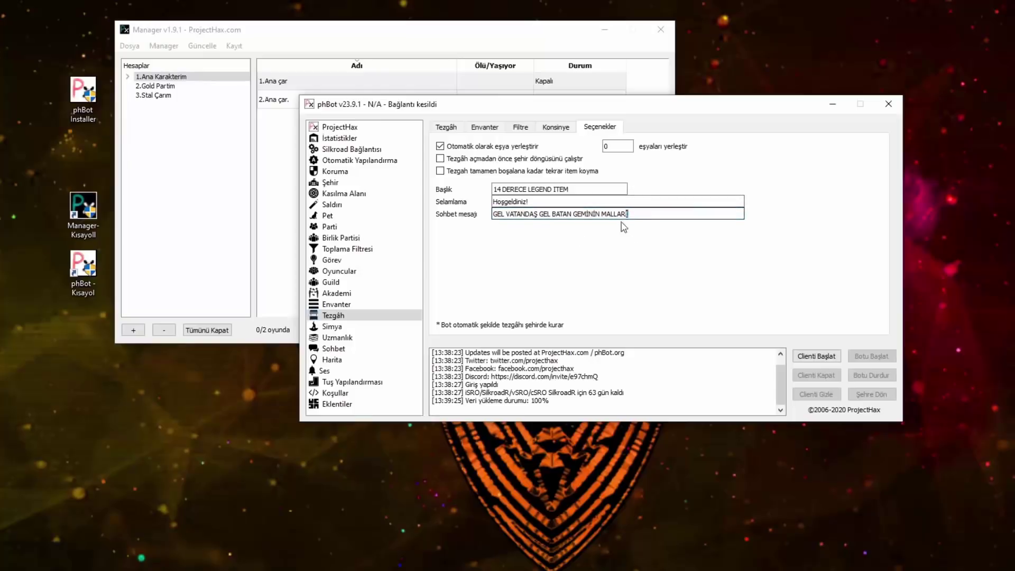
{"action": "left_click", "coordinate": [556, 127]}
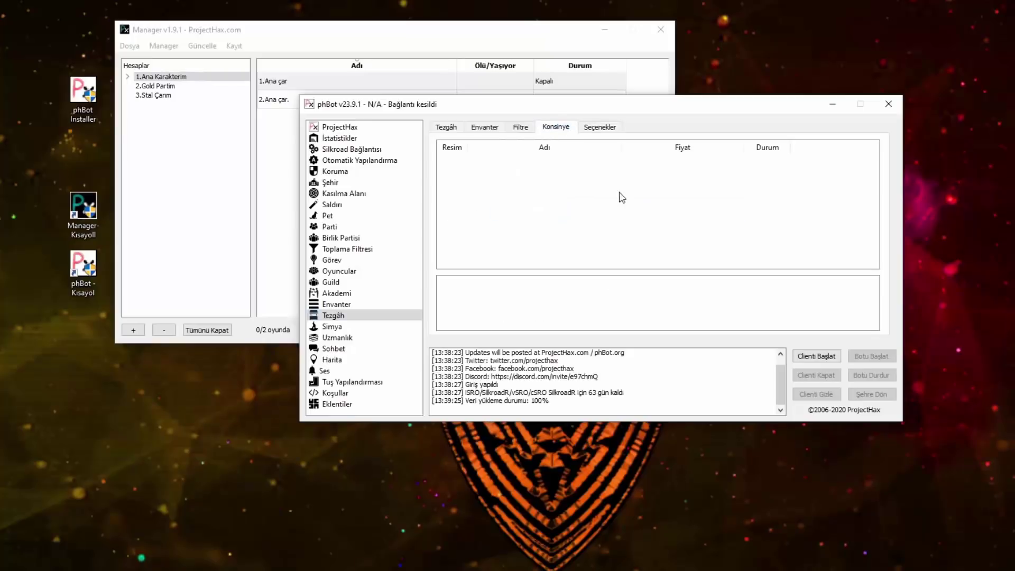
Step: Review the stall's Filtre, Konsinye, Envanter and items lists
{"action": "left_click", "coordinate": [521, 128]}
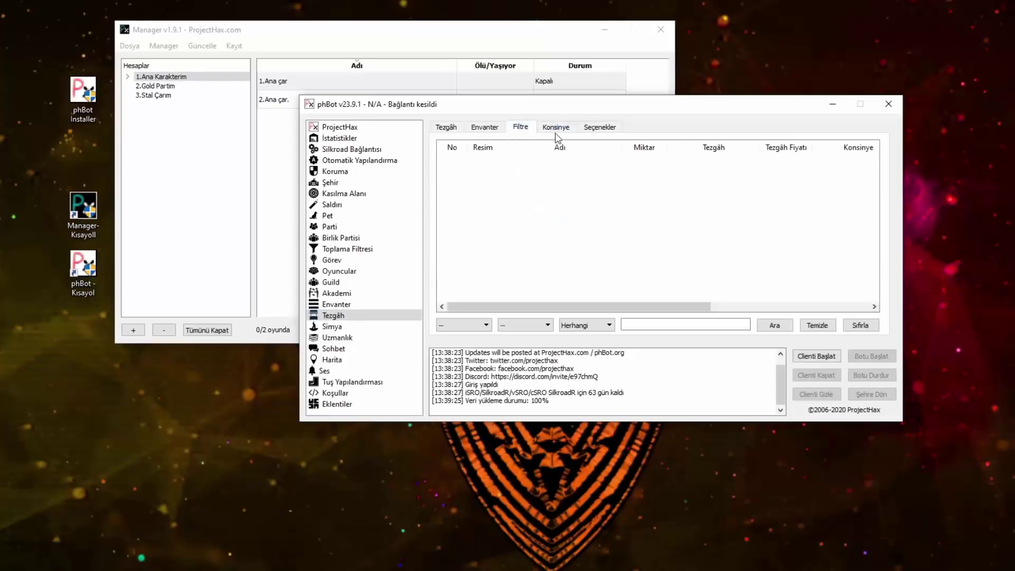
{"action": "left_click", "coordinate": [560, 129]}
{"action": "left_click", "coordinate": [521, 129]}
{"action": "left_click", "coordinate": [556, 128]}
{"action": "left_click", "coordinate": [522, 128]}
{"action": "left_click", "coordinate": [490, 130]}
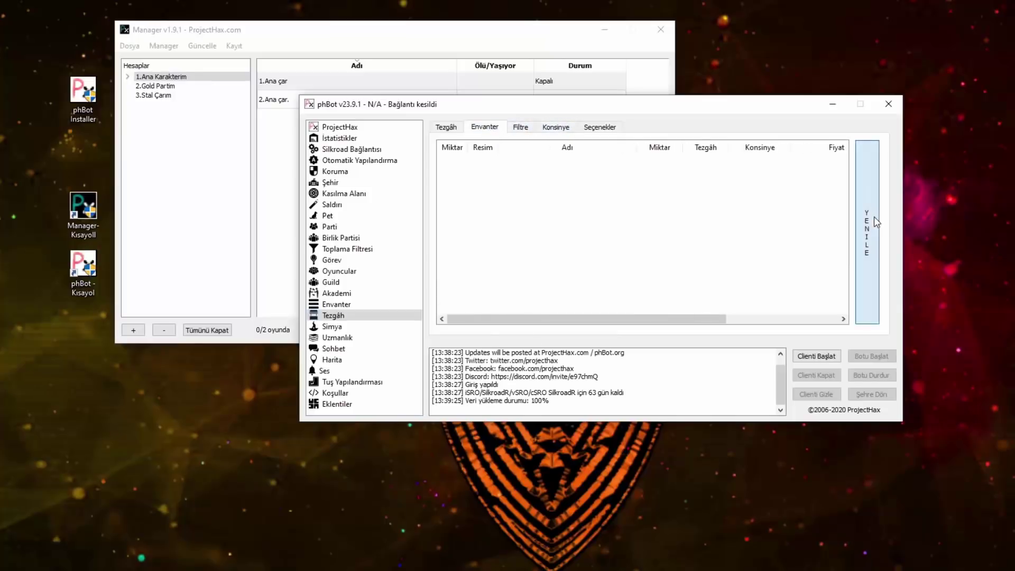
{"action": "left_click", "coordinate": [447, 128]}
{"action": "left_click", "coordinate": [471, 131]}
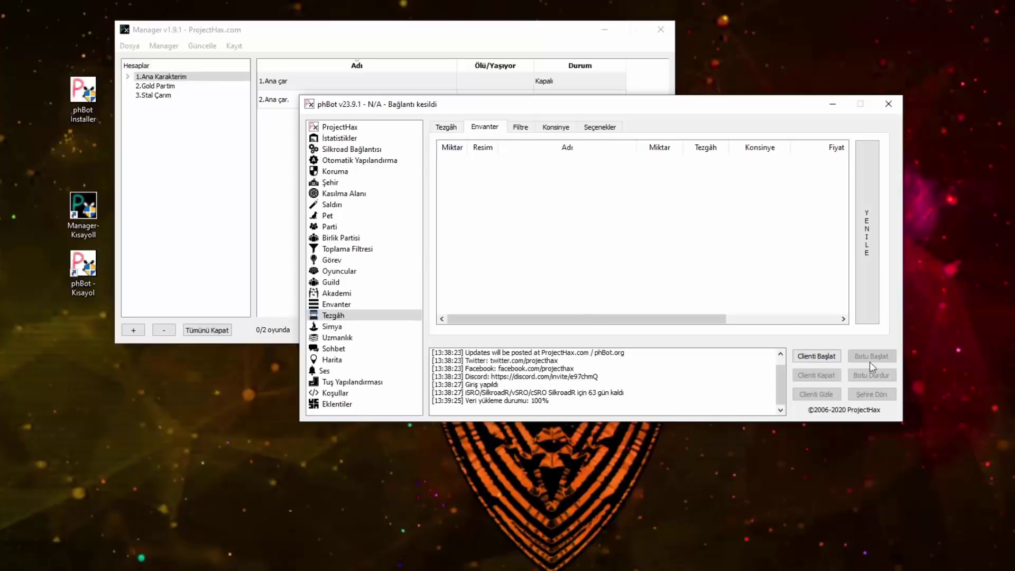
Step: Peek at Kasılma Alanı, recheck the stall lists, and open the Simya alchemy section
{"action": "left_click", "coordinate": [349, 194]}
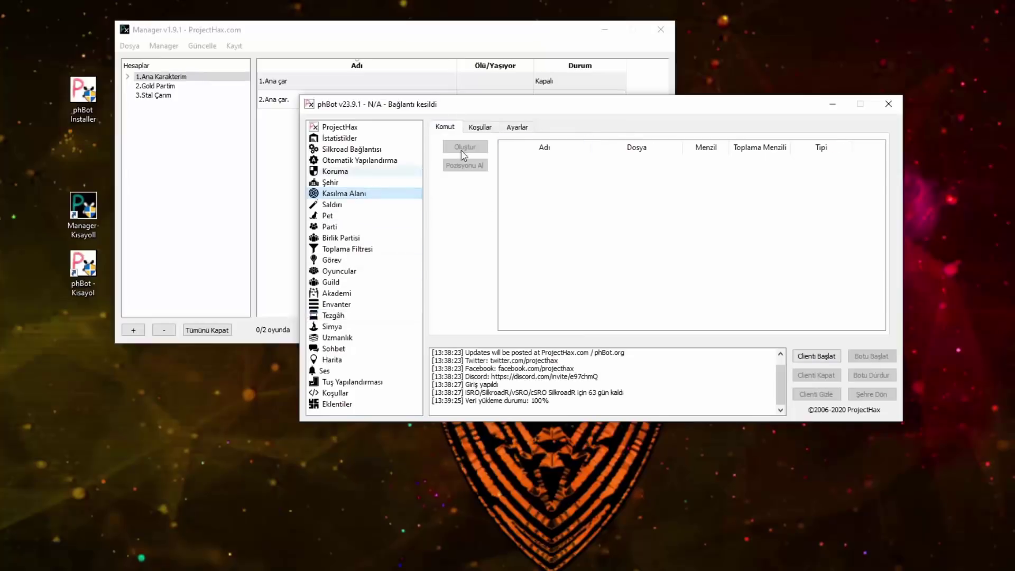
{"action": "left_click", "coordinate": [333, 316]}
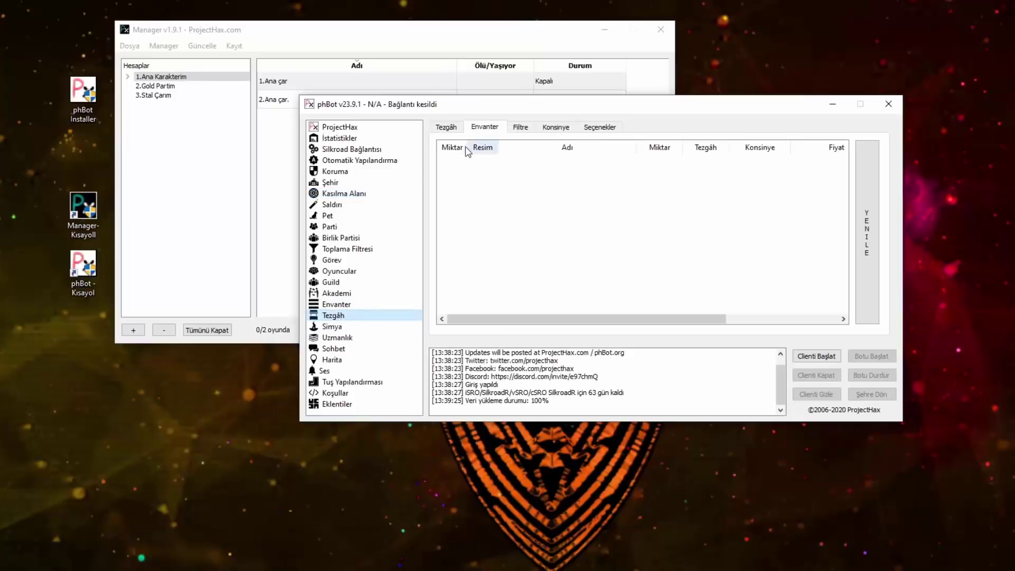
{"action": "left_click", "coordinate": [449, 128]}
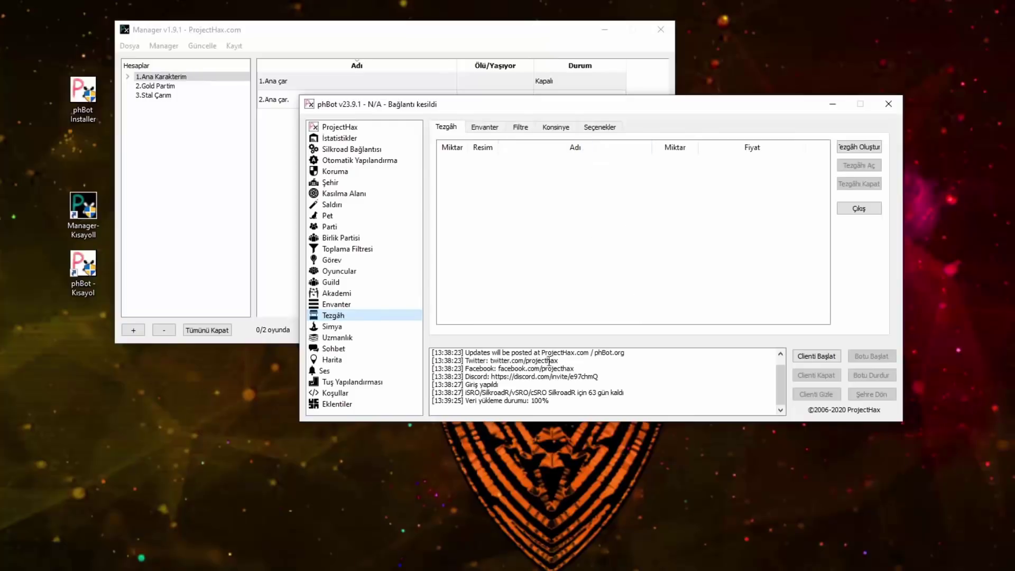
{"action": "left_click", "coordinate": [481, 130]}
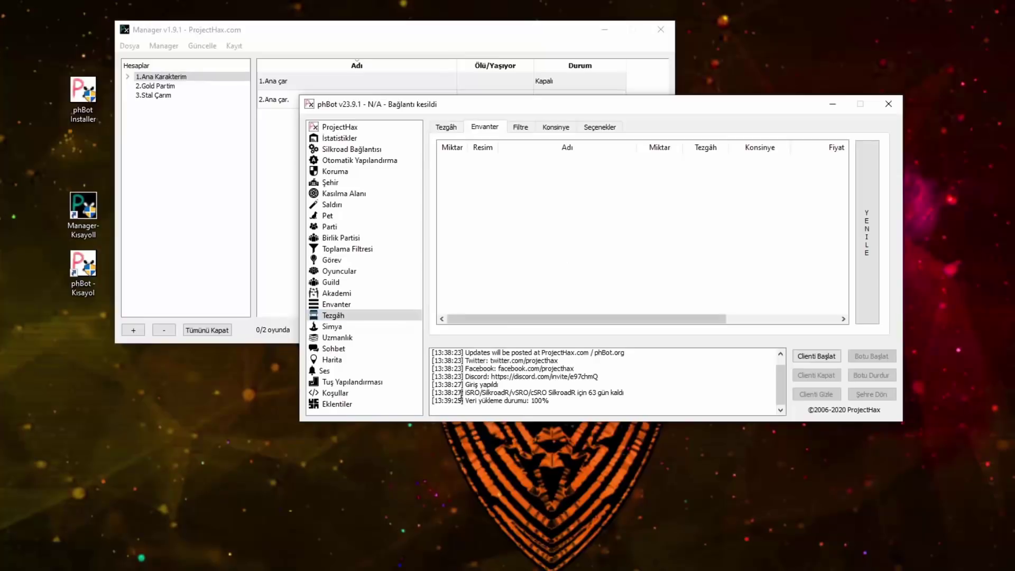
{"action": "left_click", "coordinate": [333, 327]}
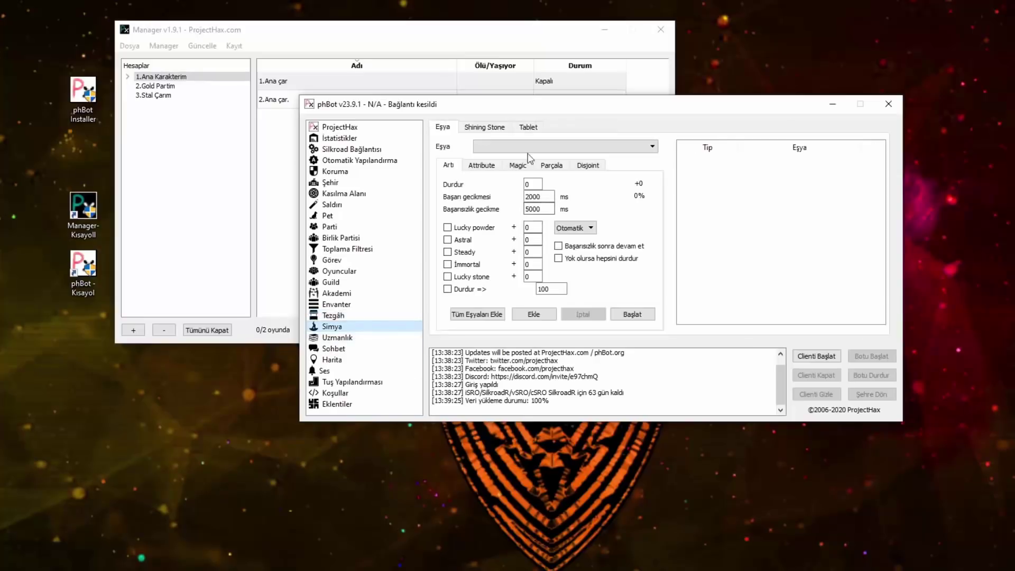
Step: Glance at the Shining Stone and Tablet tabs, then choose Philosophy as the Attribute stone
{"action": "left_click", "coordinate": [497, 128]}
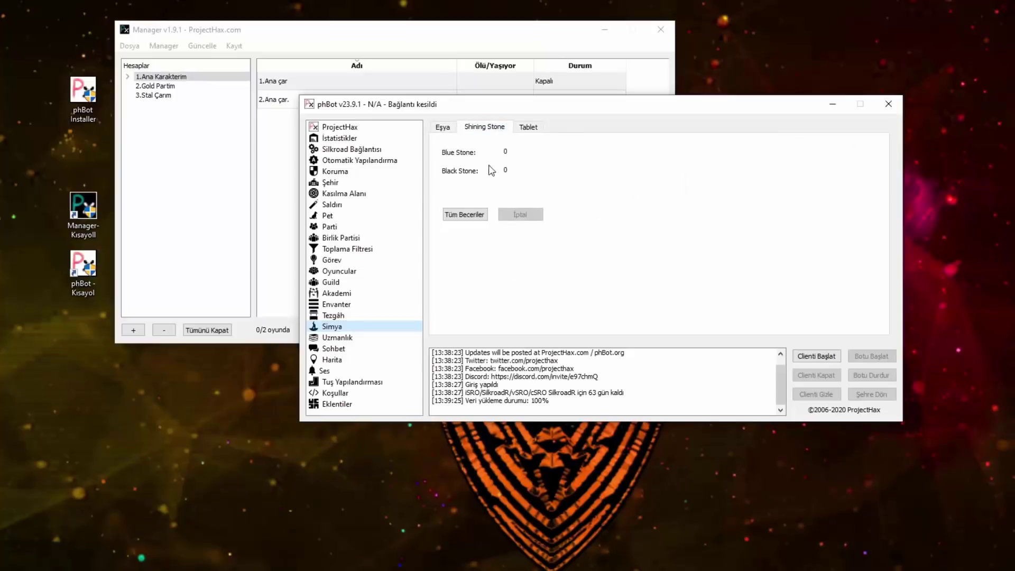
{"action": "left_click", "coordinate": [526, 132]}
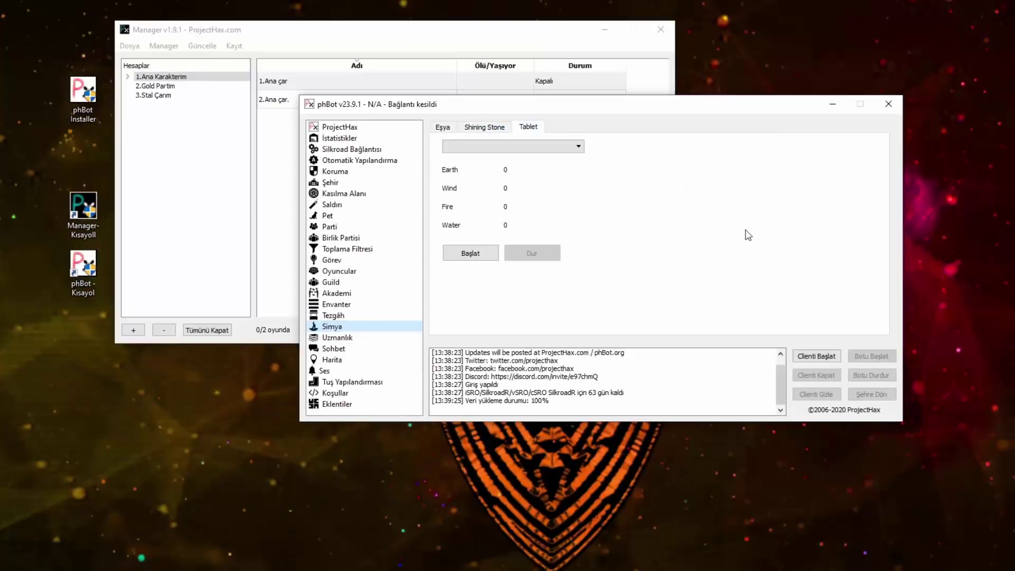
{"action": "left_click", "coordinate": [492, 129]}
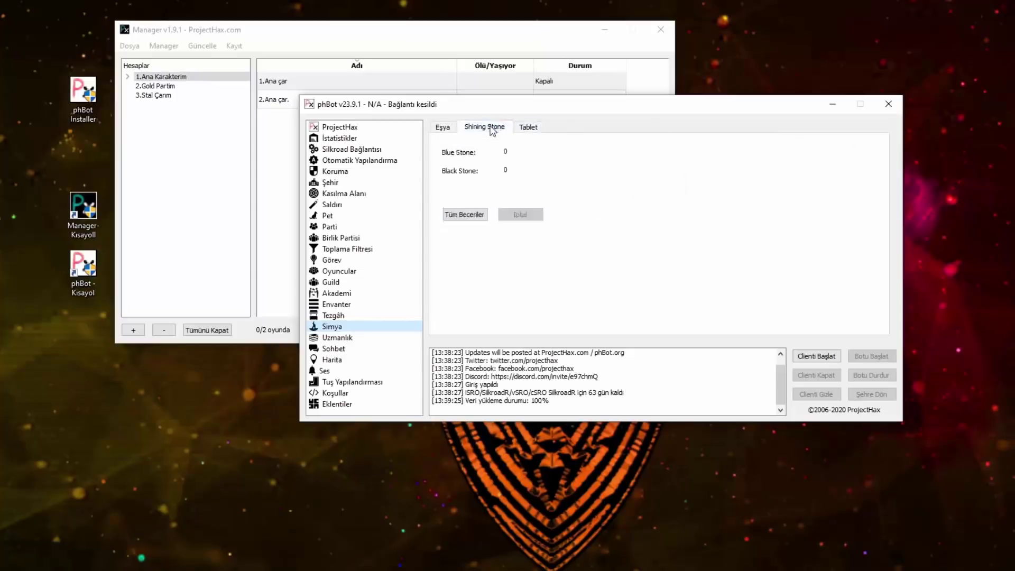
{"action": "left_click", "coordinate": [443, 128]}
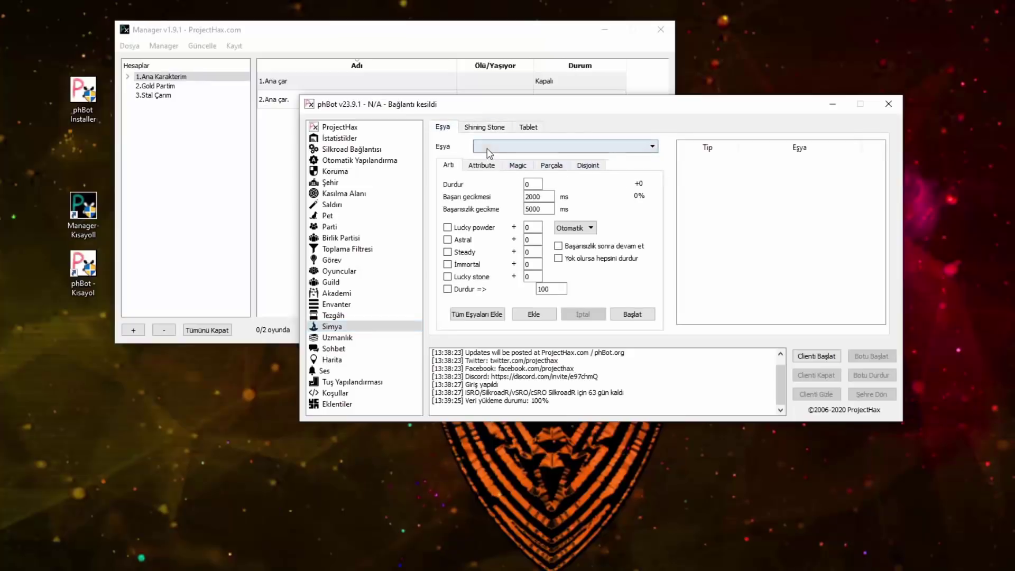
{"action": "left_click", "coordinate": [482, 165]}
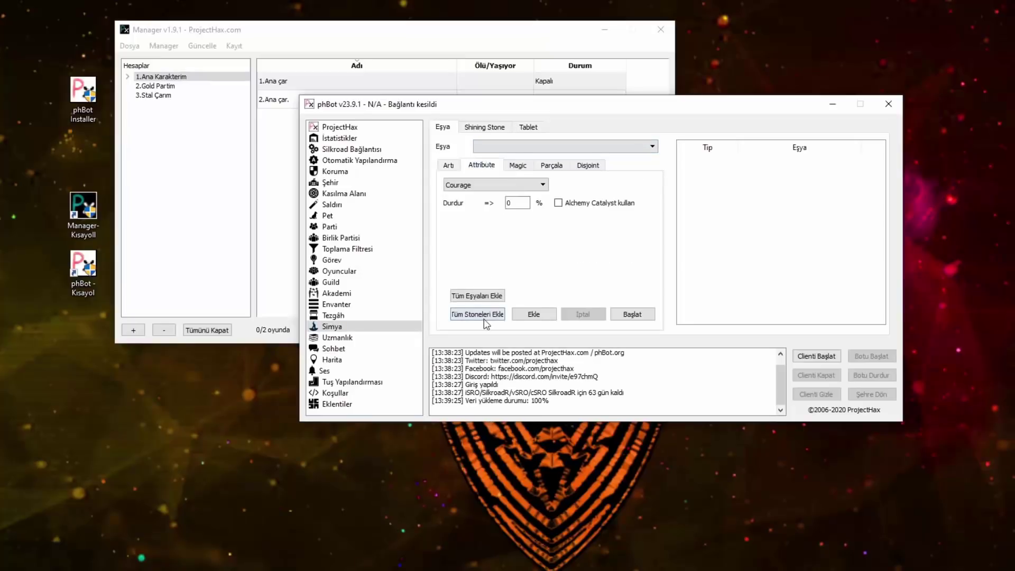
{"action": "left_click", "coordinate": [518, 186]}
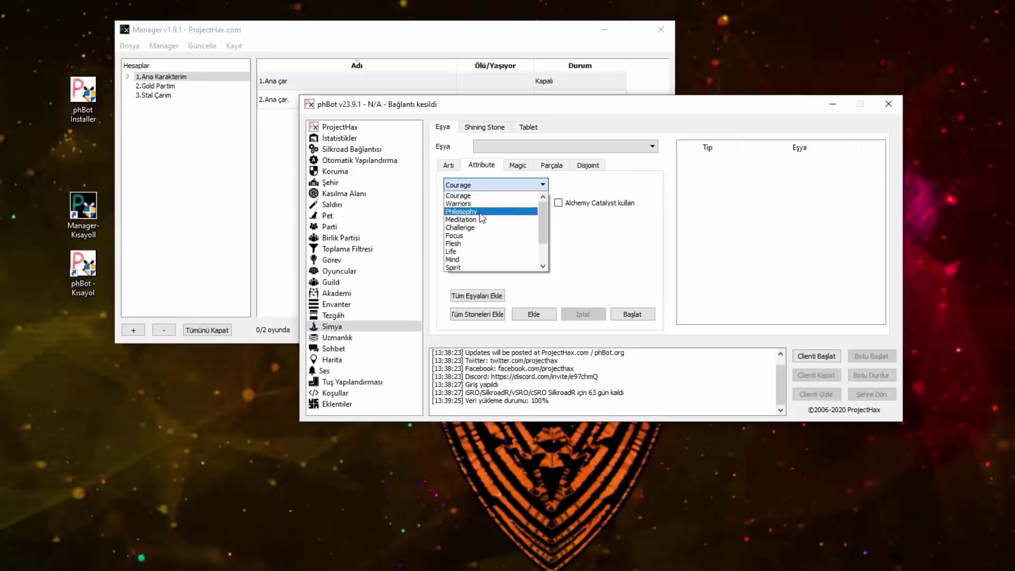
{"action": "left_click", "coordinate": [481, 213]}
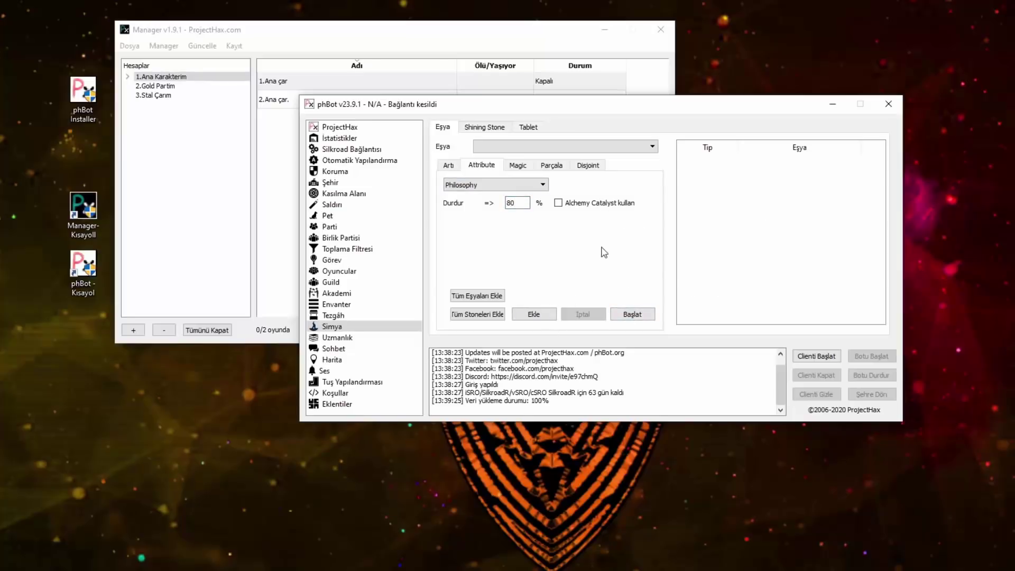
Step: Browse the Magic stone, Parçala and Disjoint options, return to Artı, and open Uzmanlık
{"action": "left_click", "coordinate": [517, 166]}
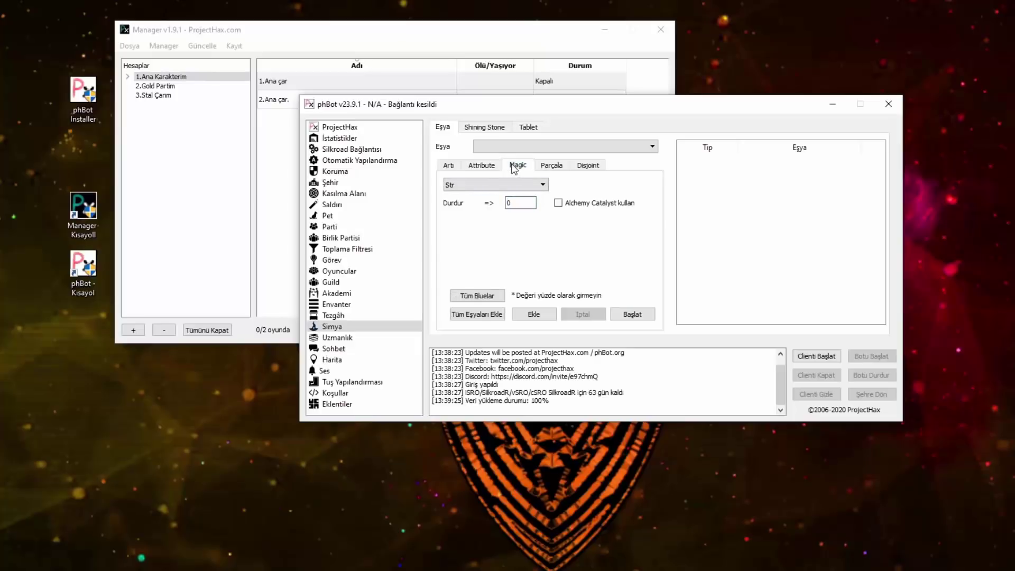
{"action": "left_click", "coordinate": [504, 182]}
{"action": "left_click", "coordinate": [548, 165]}
{"action": "left_click", "coordinate": [549, 165]}
{"action": "left_click", "coordinate": [589, 166]}
{"action": "left_click", "coordinate": [550, 167]}
{"action": "left_click", "coordinate": [586, 167]}
{"action": "left_click", "coordinate": [564, 167]}
{"action": "left_click", "coordinate": [584, 167]}
{"action": "left_click", "coordinate": [551, 167]}
{"action": "left_click", "coordinate": [586, 168]}
{"action": "left_click", "coordinate": [552, 167]}
{"action": "left_click", "coordinate": [584, 167]}
{"action": "left_click", "coordinate": [552, 168]}
{"action": "left_click", "coordinate": [448, 165]}
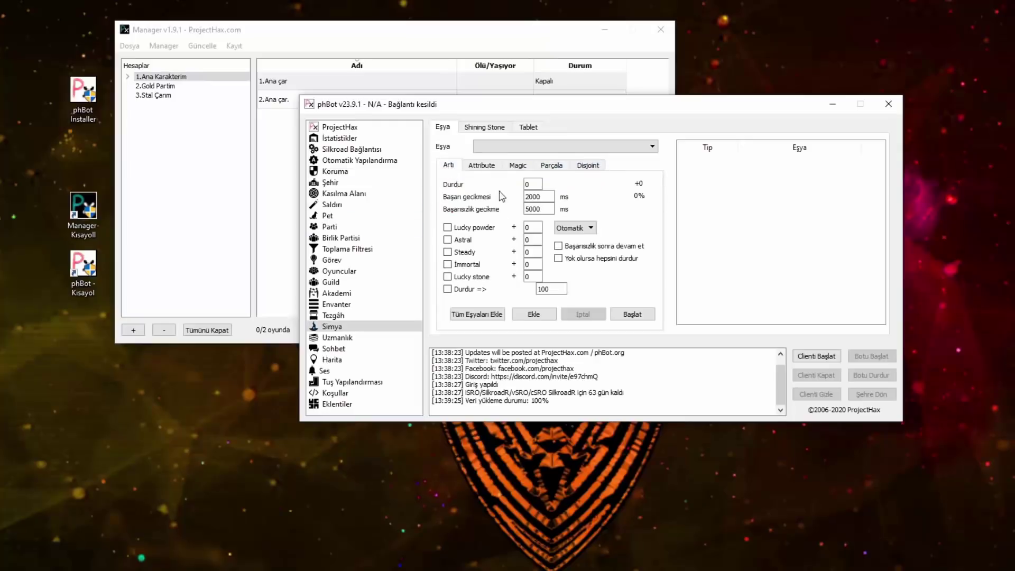
{"action": "left_click", "coordinate": [337, 337]}
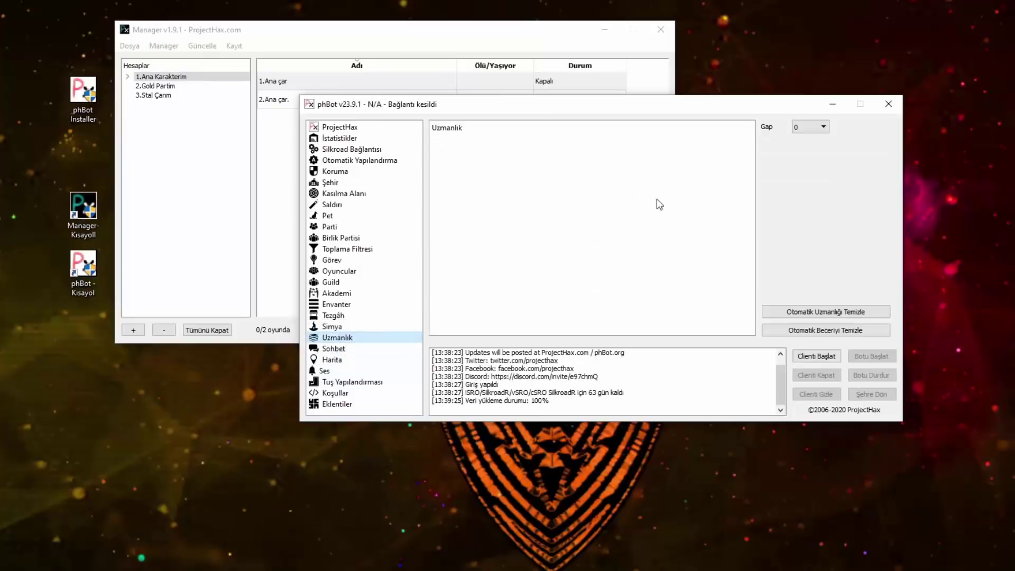
Step: Enable automatic stat point allocation (Str 3, Int 0) under Koruma's Diğerleri tab, then go back to Uzmanlık
{"action": "left_click", "coordinate": [811, 127]}
{"action": "left_click", "coordinate": [344, 172]}
{"action": "left_click", "coordinate": [335, 171]}
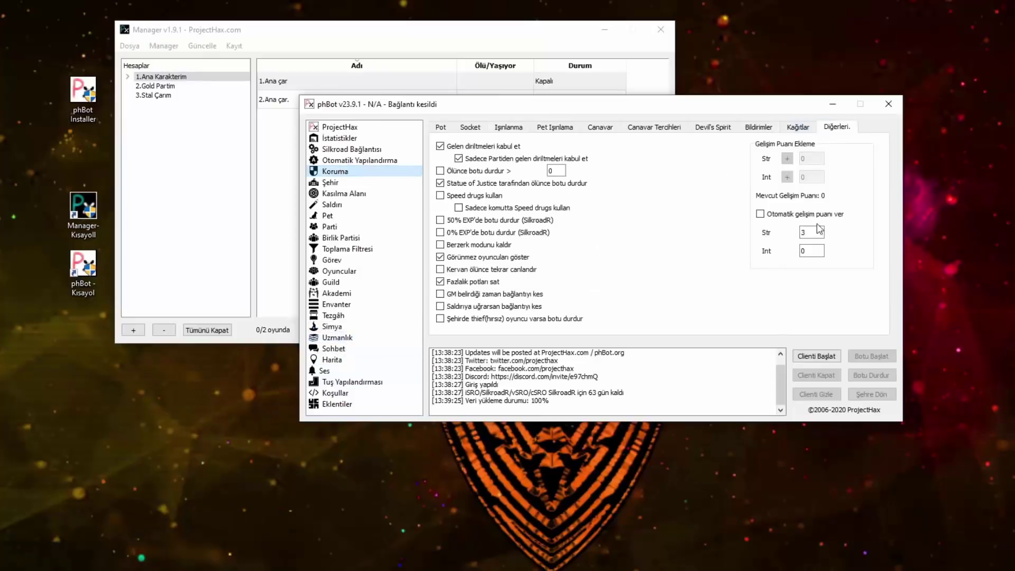
{"action": "left_click", "coordinate": [798, 213]}
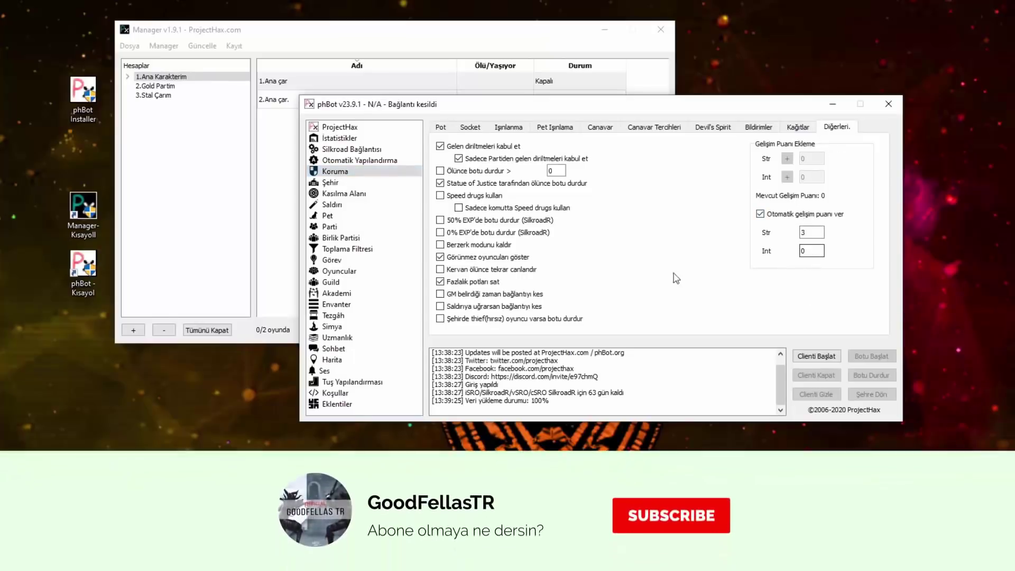
{"action": "left_click", "coordinate": [337, 337]}
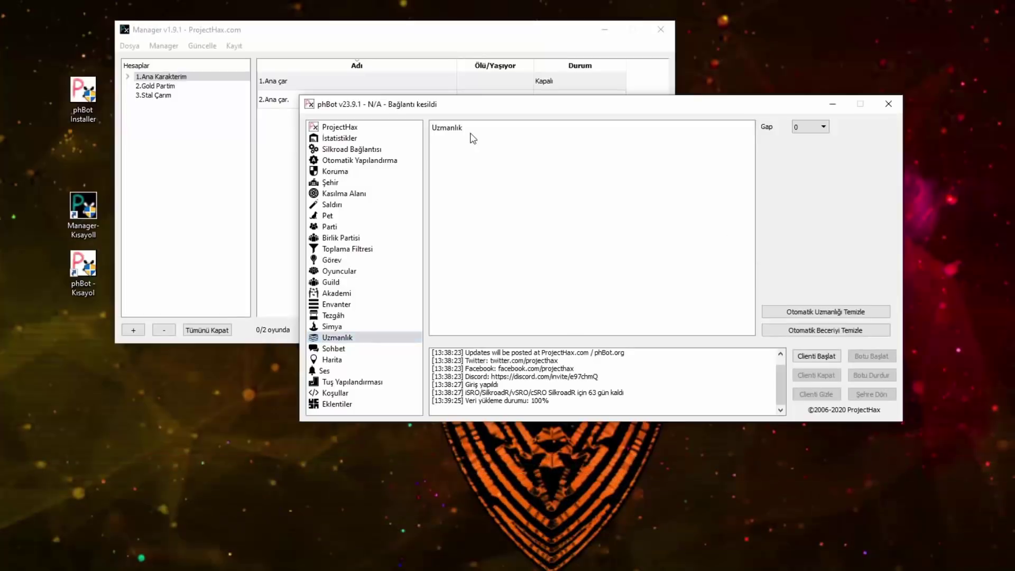
{"action": "key", "text": "Down"}
Step: View the Genel channel, then paste a test message into the Parti chat
{"action": "left_click", "coordinate": [474, 127]}
{"action": "left_click", "coordinate": [504, 127]}
{"action": "left_click", "coordinate": [493, 321]}
{"action": "type", "text": "DENEME PARTİ FROM"}
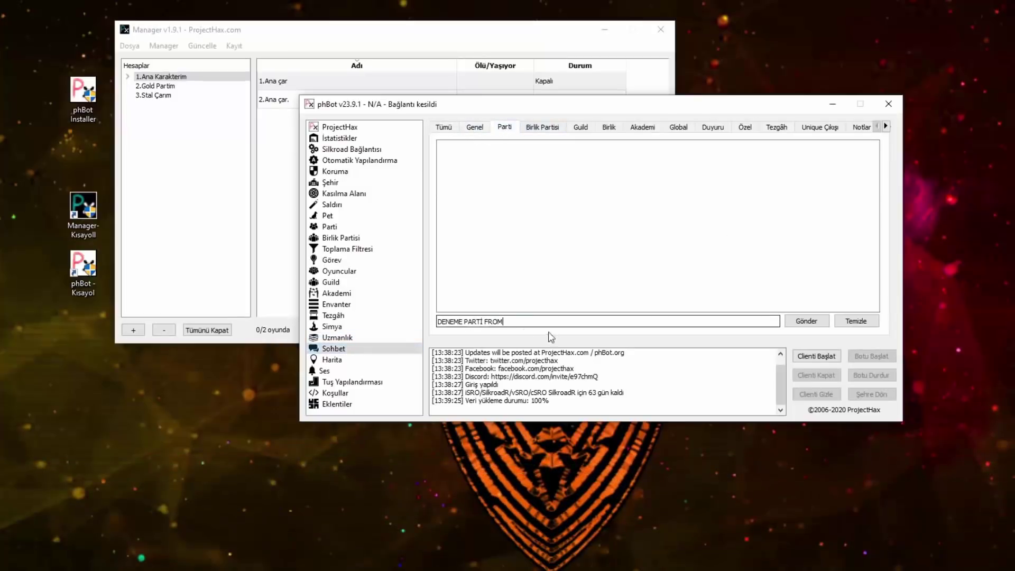
Step: Check the Guild, Özel, Tezgâh, Duyuru and Unique Çıkışı chat channels in turn
{"action": "left_click", "coordinate": [580, 127]}
{"action": "left_click", "coordinate": [525, 317]}
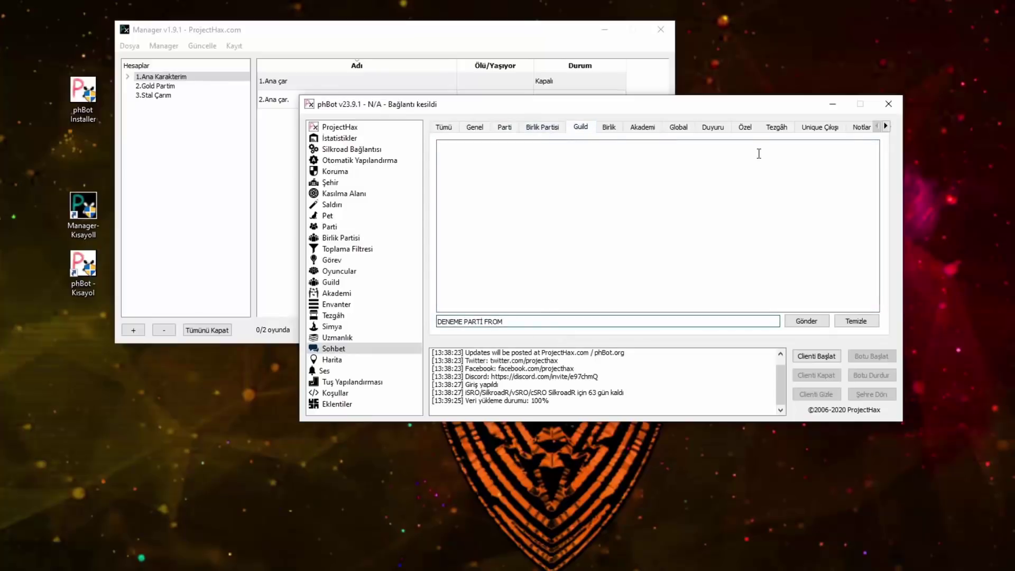
{"action": "left_click", "coordinate": [745, 128]}
{"action": "left_click", "coordinate": [774, 129]}
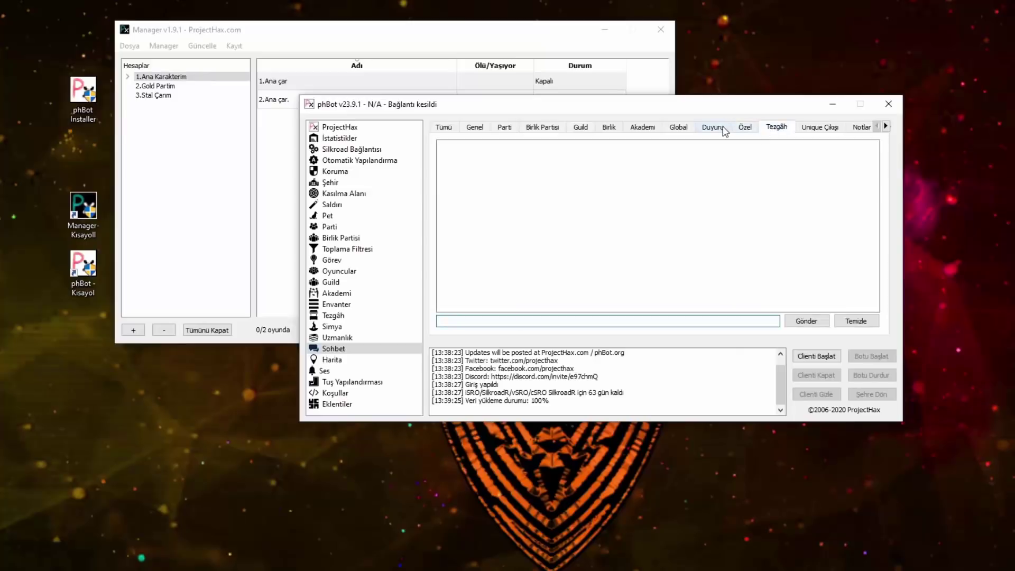
{"action": "left_click", "coordinate": [723, 129]}
{"action": "left_click", "coordinate": [815, 131]}
{"action": "left_click", "coordinate": [886, 127]}
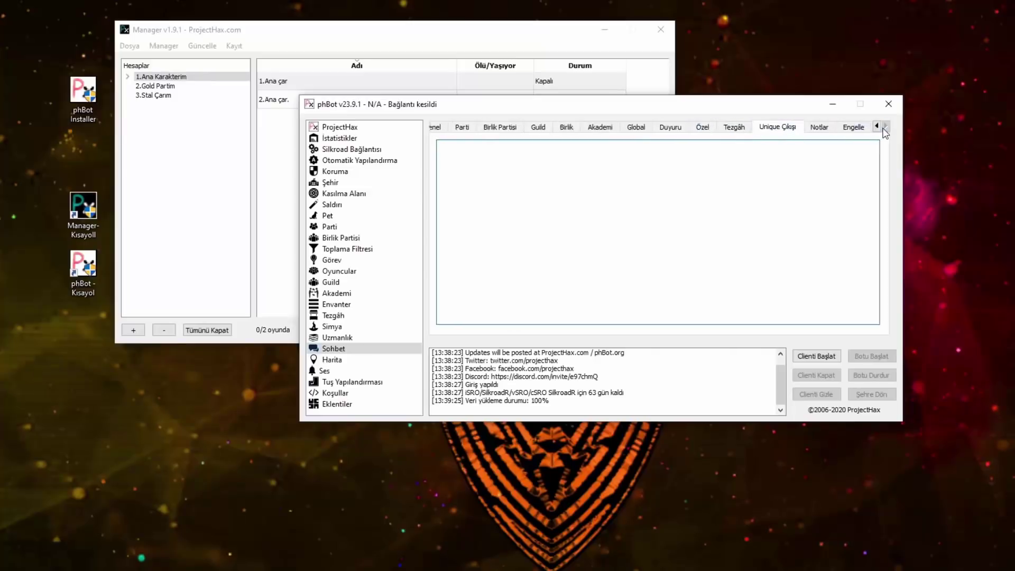
{"action": "left_click", "coordinate": [867, 132]}
Step: Enter a player name in Engelle, add it to the block list, and select its entry
{"action": "left_click", "coordinate": [450, 157]}
{"action": "type", "text": "ahmet"}
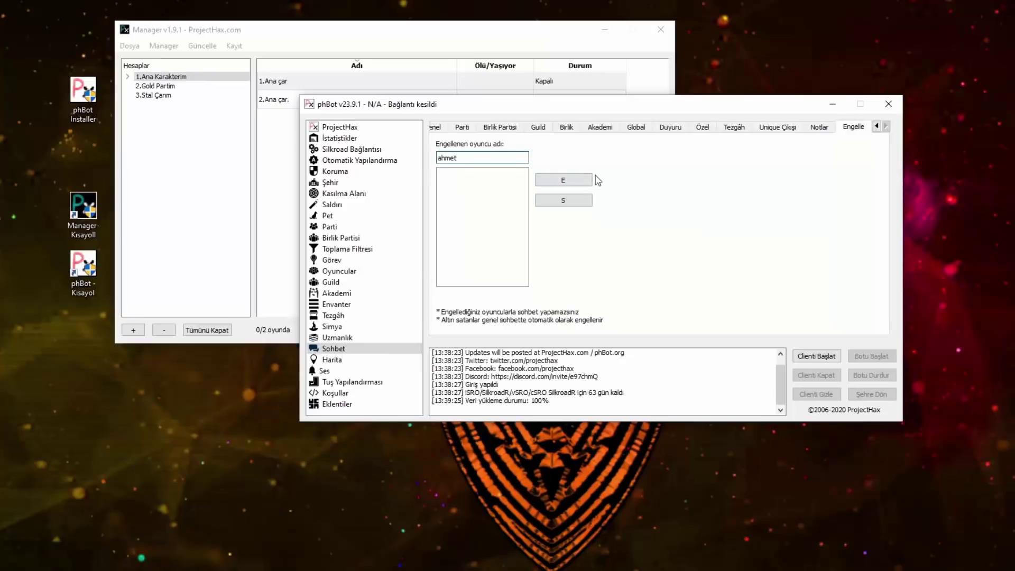
{"action": "left_click", "coordinate": [564, 180]}
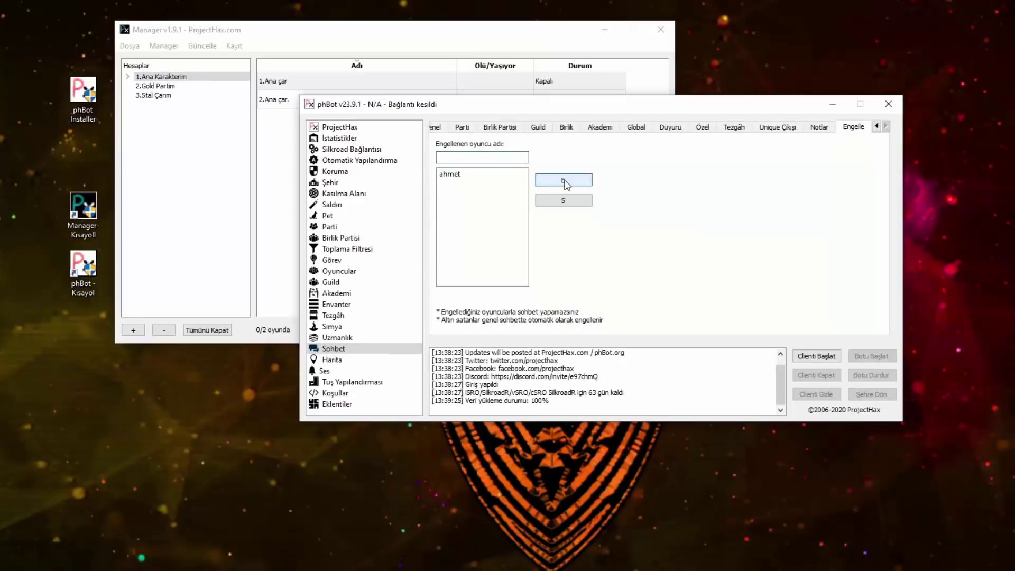
{"action": "left_click", "coordinate": [463, 173]}
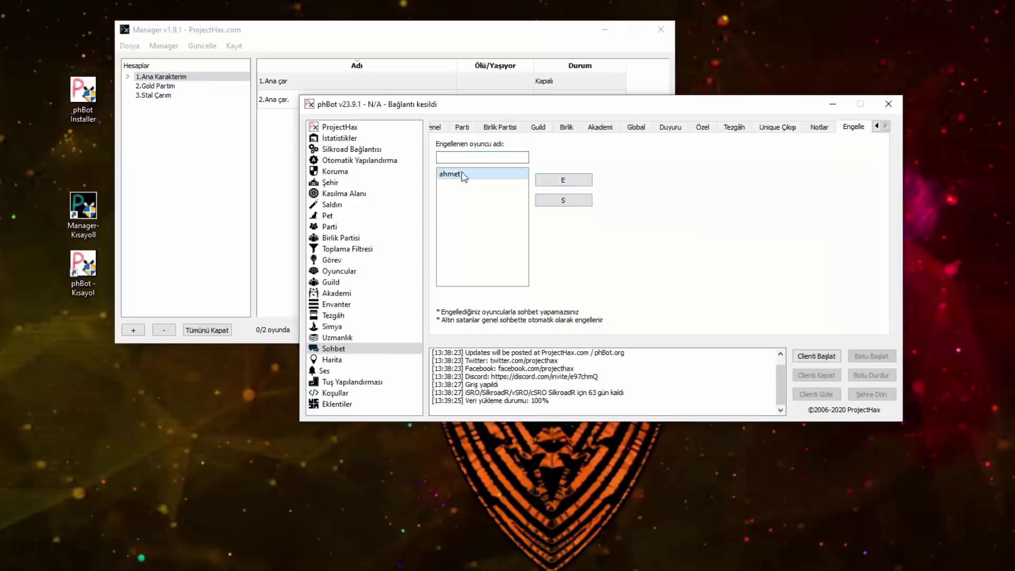
{"action": "left_click", "coordinate": [402, 360]}
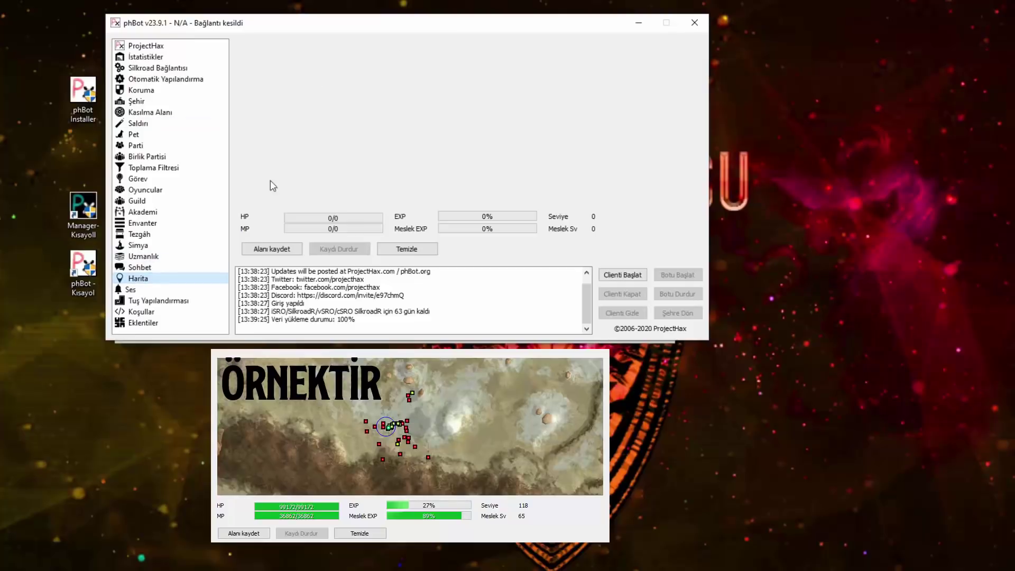
Step: Drag the phBot window down-right to uncover the Manager v1.9.1 window
{"action": "left_click_drag", "start_coordinate": [390, 22], "coordinate": [557, 102]}
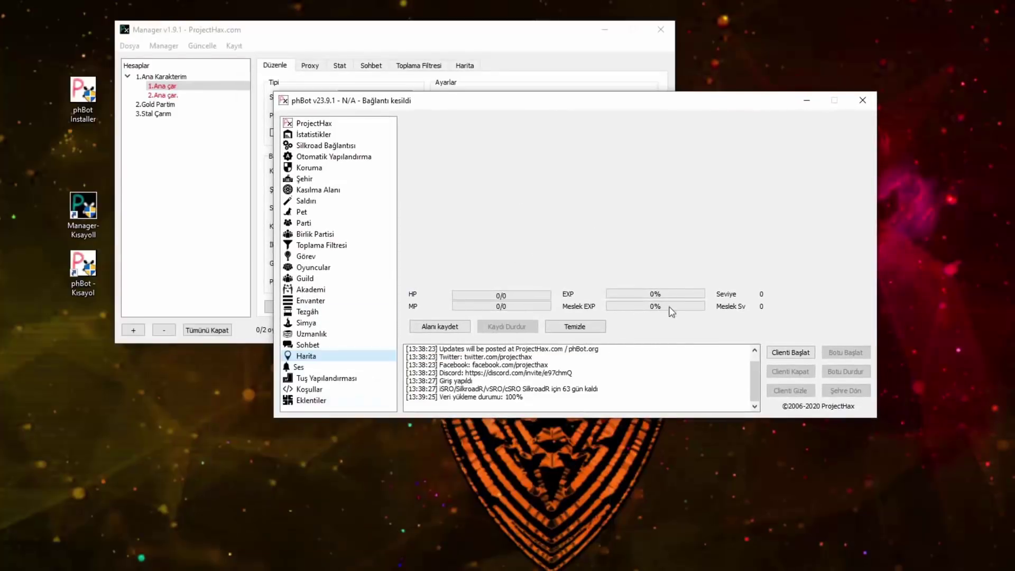
Step: Open the Ses alerts, look through the Genel list, and load a sound for GM belirince
{"action": "left_click", "coordinate": [315, 368]}
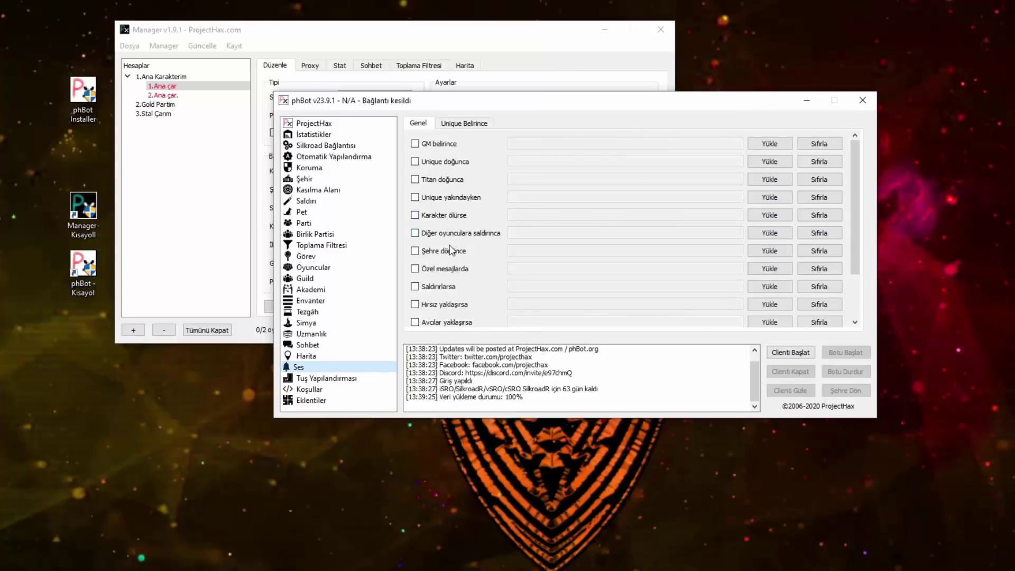
{"action": "scroll", "coordinate": [473, 284], "scroll_direction": "down", "scroll_amount": 2}
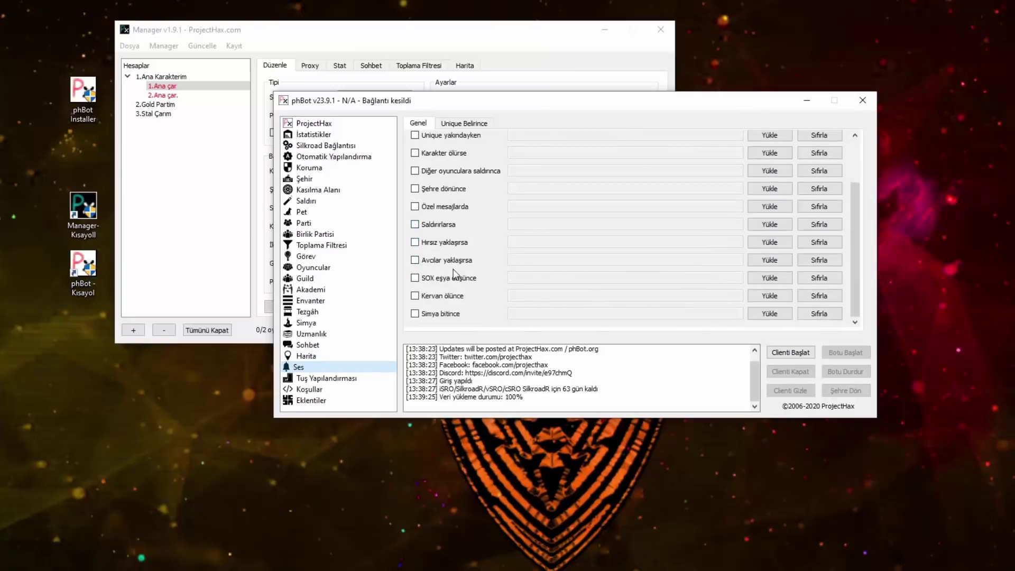
{"action": "scroll", "coordinate": [461, 276], "scroll_direction": "up", "scroll_amount": 2}
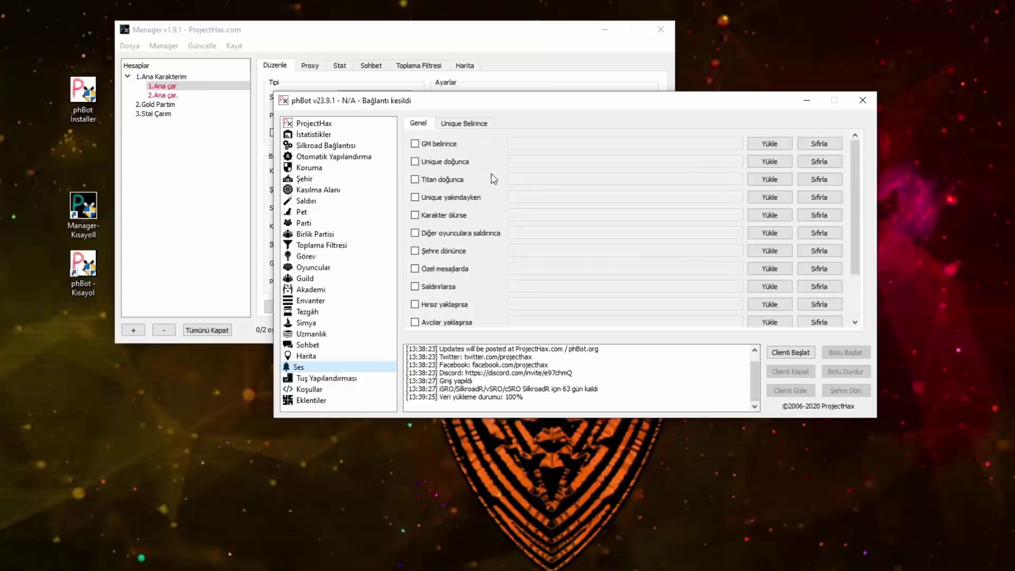
{"action": "left_click", "coordinate": [773, 143]}
Step: Assign hotkey 1 to Start bot and hotkey 2 to Stop bot in Tuş Yapılandırması
{"action": "left_click", "coordinate": [340, 378]}
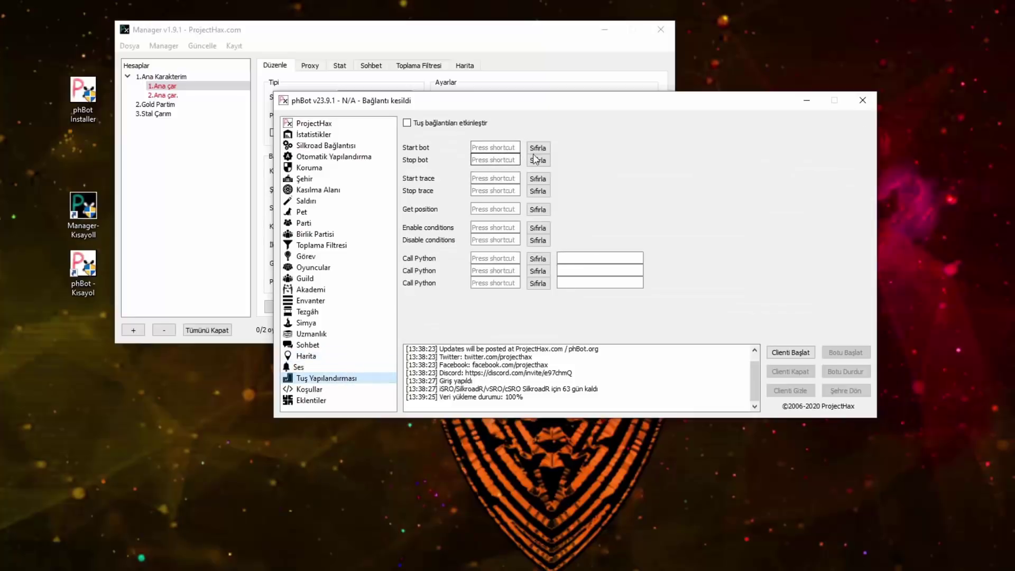
{"action": "left_click", "coordinate": [502, 148]}
{"action": "key", "text": "1"}
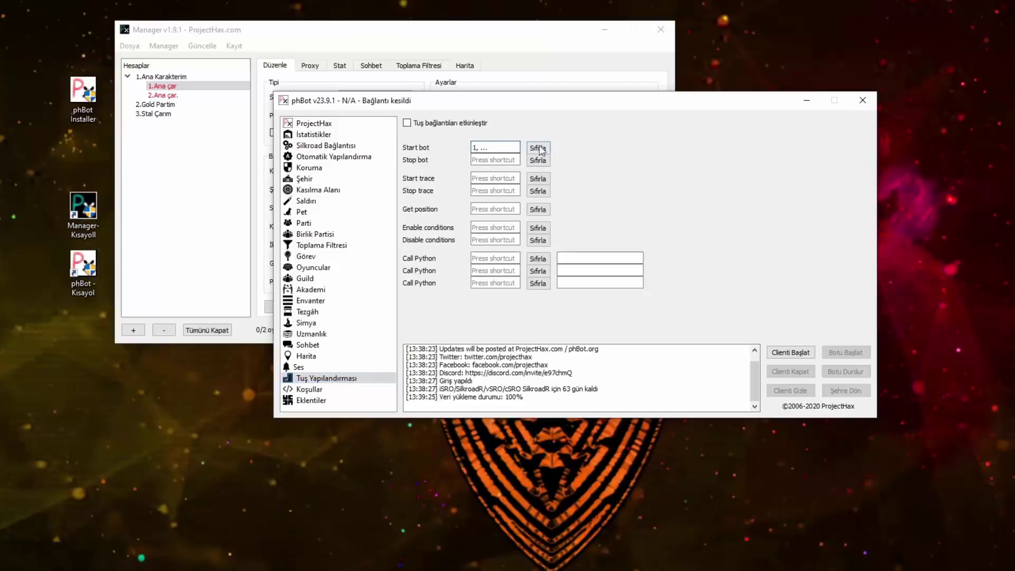
{"action": "key", "text": "1"}
{"action": "left_click", "coordinate": [507, 164]}
{"action": "key", "text": "2"}
{"action": "left_click", "coordinate": [476, 148]}
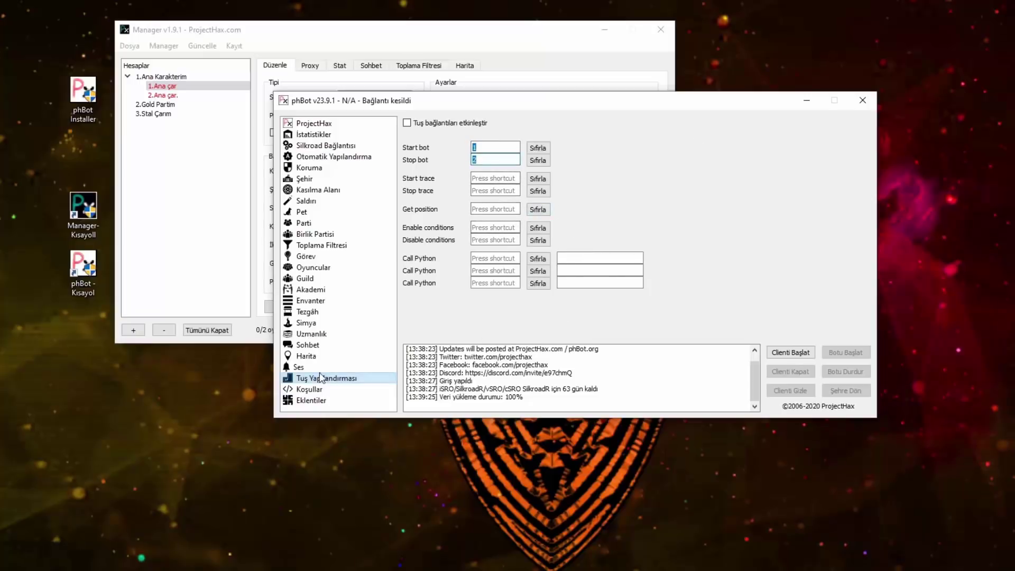
{"action": "left_click", "coordinate": [322, 391]}
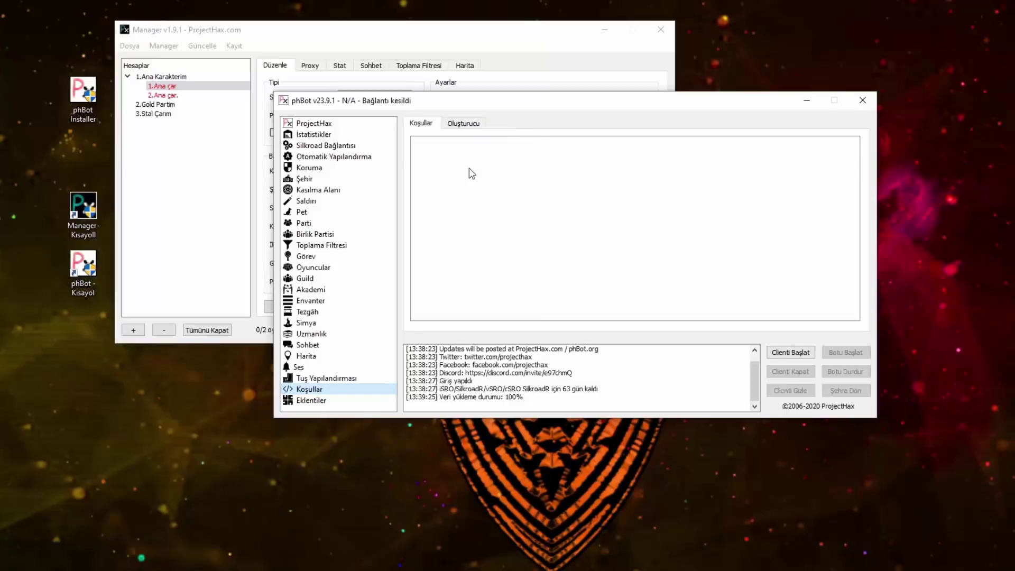
Step: In Oluşturucu, enter value AHMET, keep 'Player in training area', and pick 'Start attack'
{"action": "left_click", "coordinate": [469, 127]}
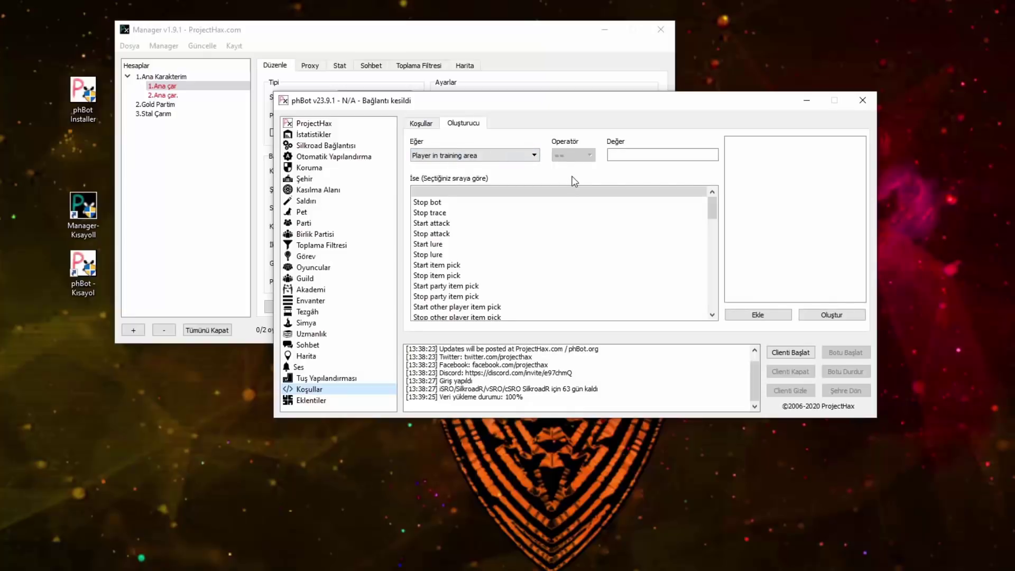
{"action": "left_click", "coordinate": [620, 158]}
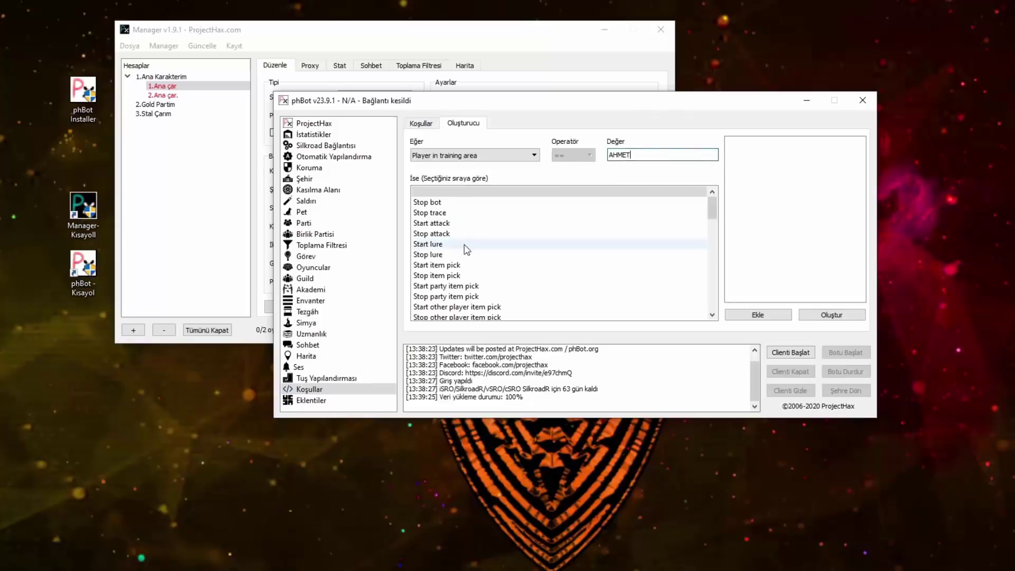
{"action": "left_click", "coordinate": [485, 159]}
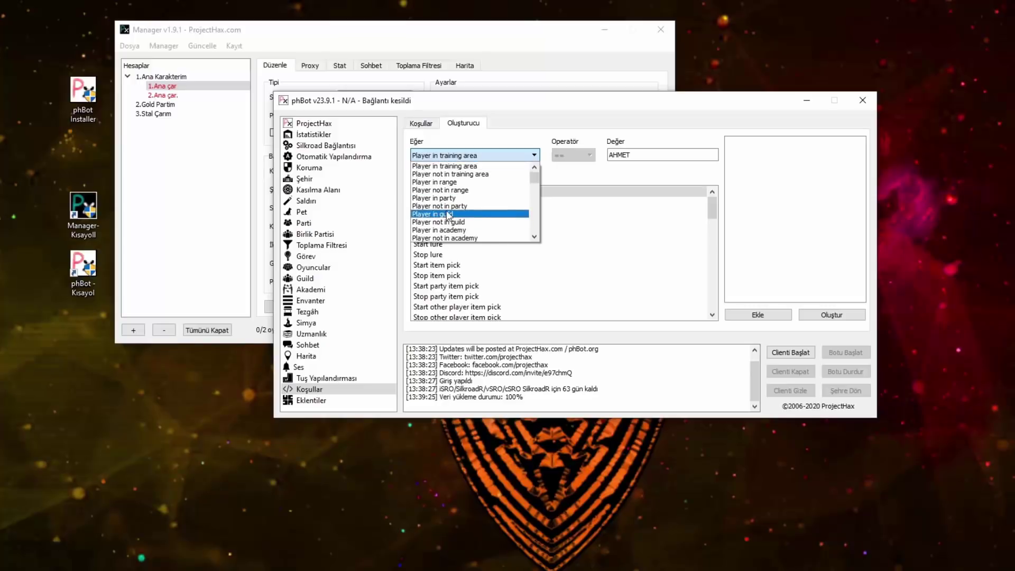
{"action": "left_click", "coordinate": [430, 166]}
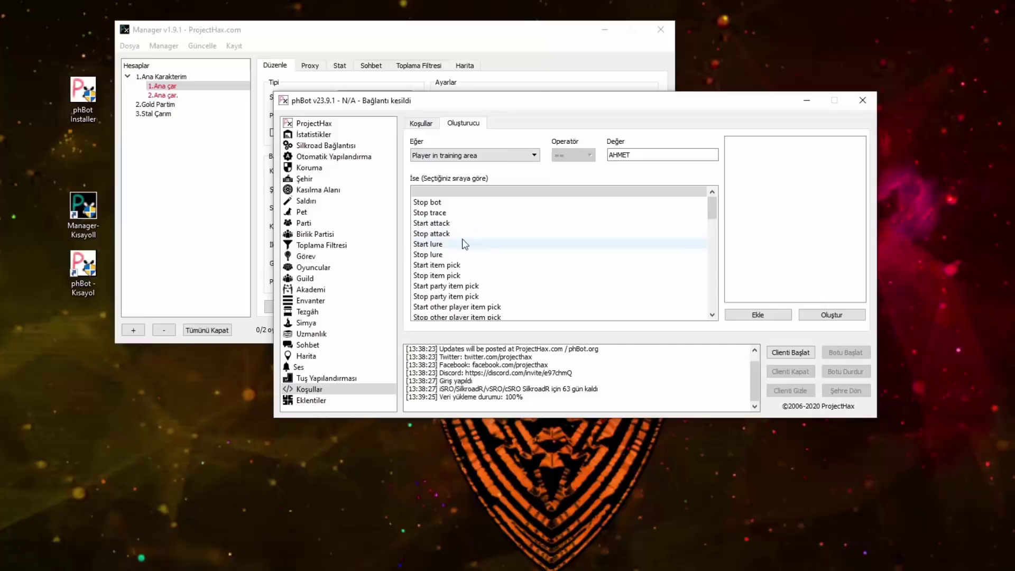
{"action": "left_click", "coordinate": [435, 223]}
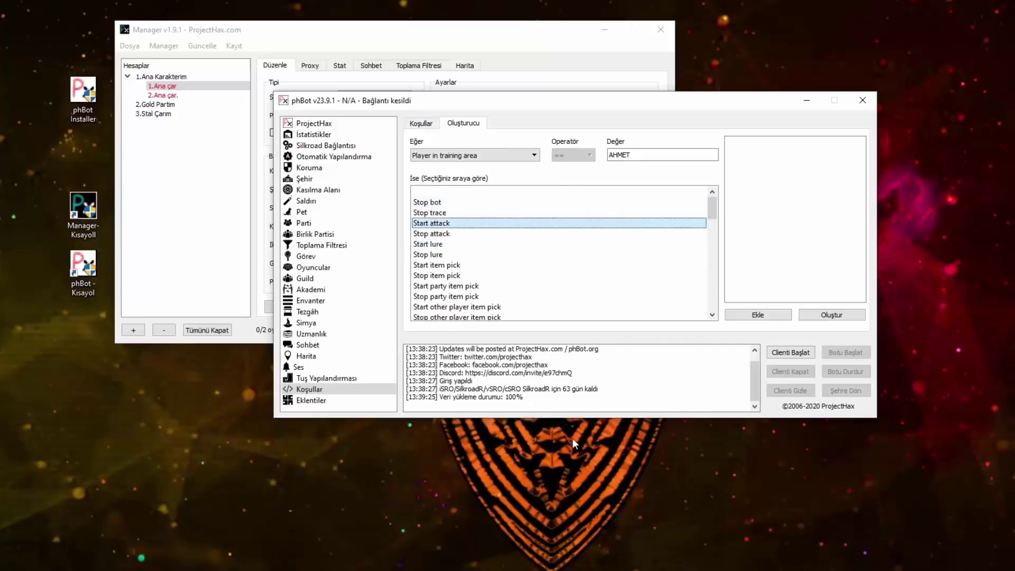
Step: Add the training-area == AHMET condition to the rule and select it
{"action": "left_click", "coordinate": [757, 316]}
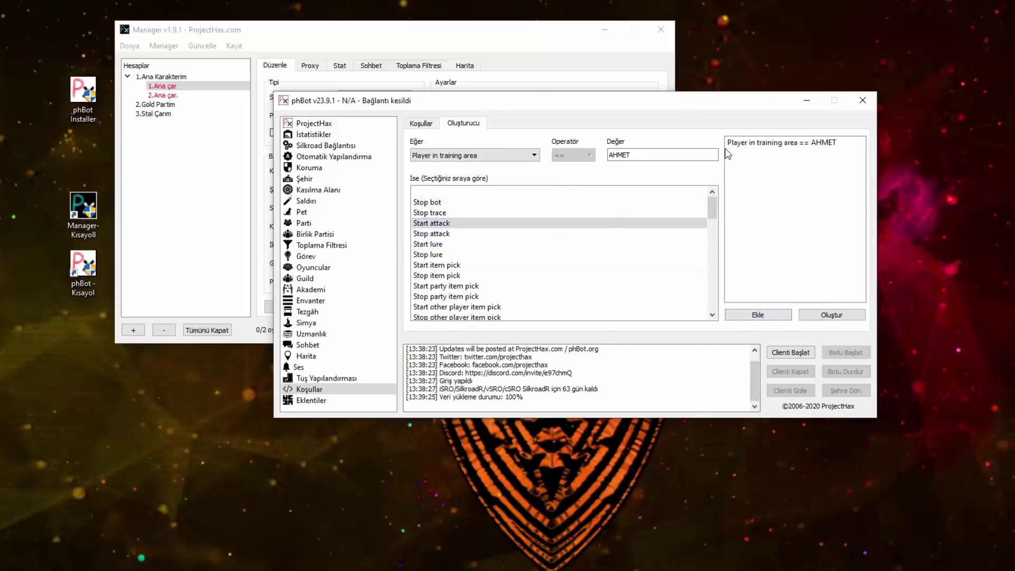
{"action": "left_click", "coordinate": [754, 143]}
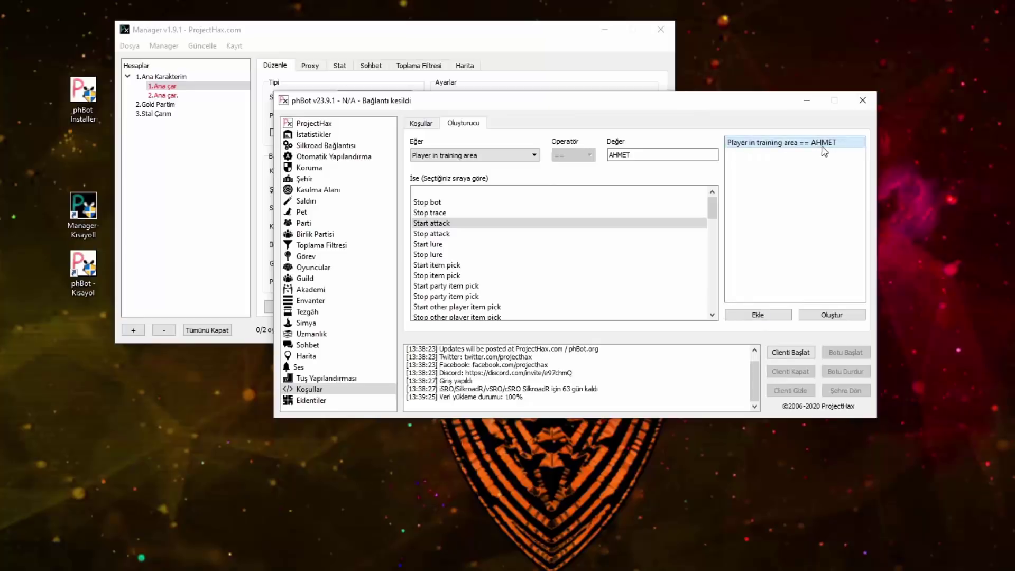
{"action": "left_click", "coordinate": [423, 225]}
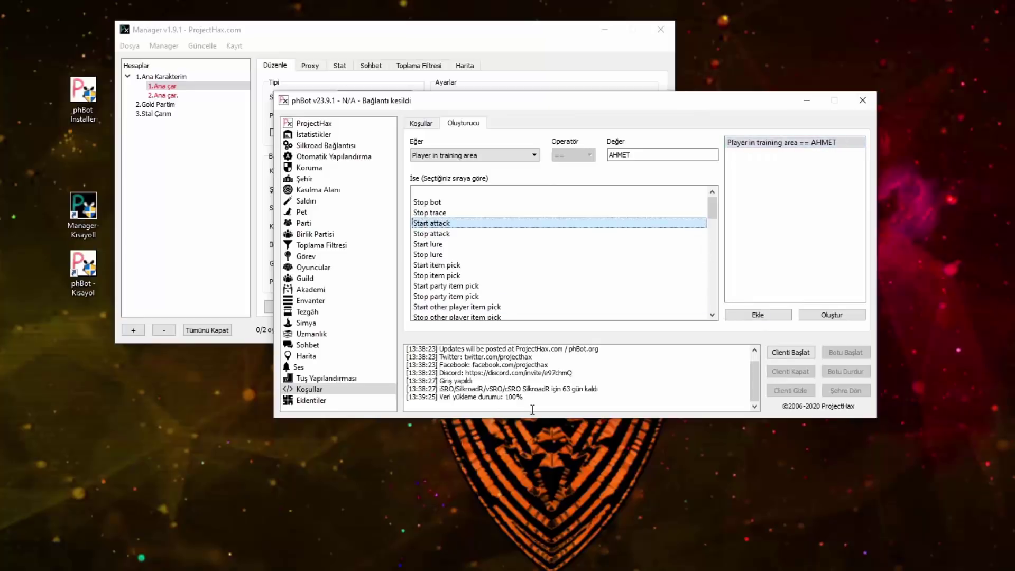
Step: Browse the action list: Stop bot, Stop trace, Start lure, Stop lure, Terminate, Disconnect, Walk
{"action": "left_click", "coordinate": [424, 202]}
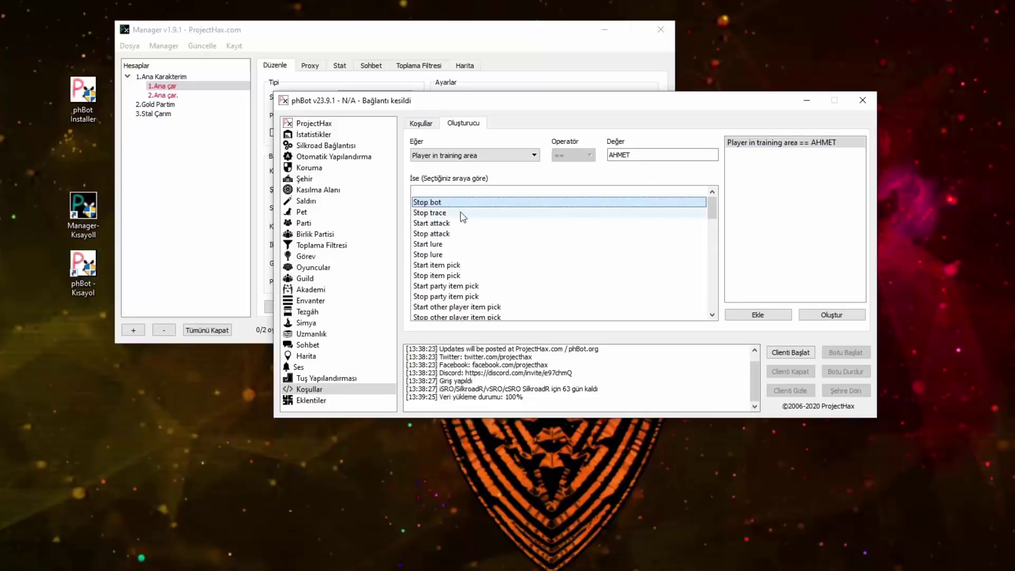
{"action": "left_click", "coordinate": [440, 213]}
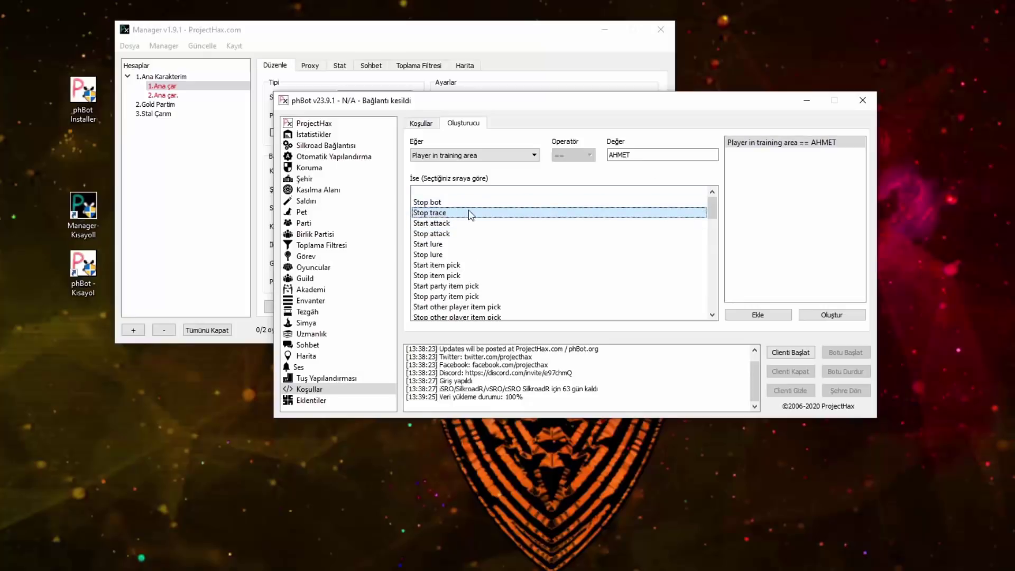
{"action": "left_click", "coordinate": [449, 245]}
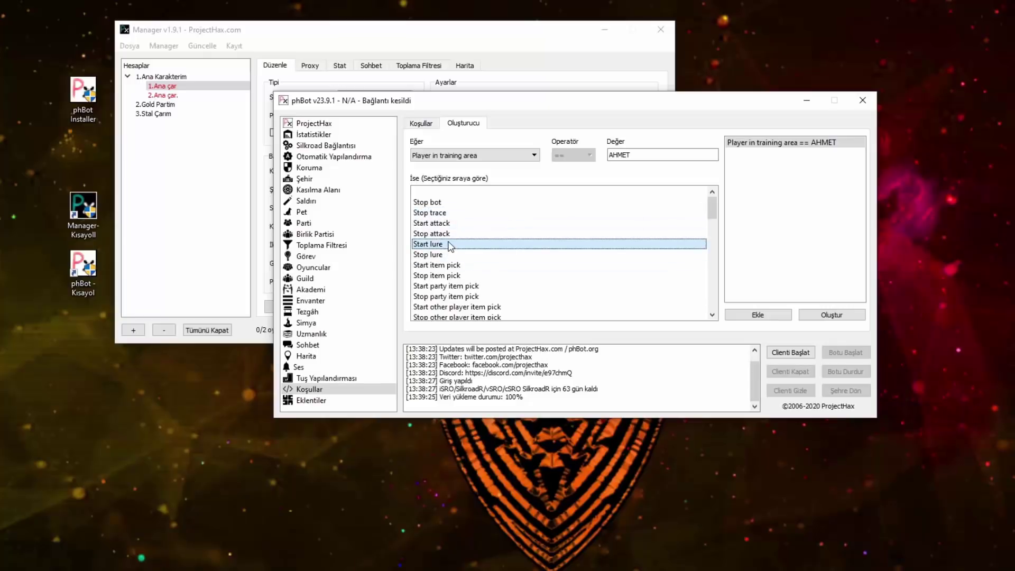
{"action": "left_click", "coordinate": [445, 255]}
{"action": "scroll", "coordinate": [476, 268], "scroll_direction": "down", "scroll_amount": 2}
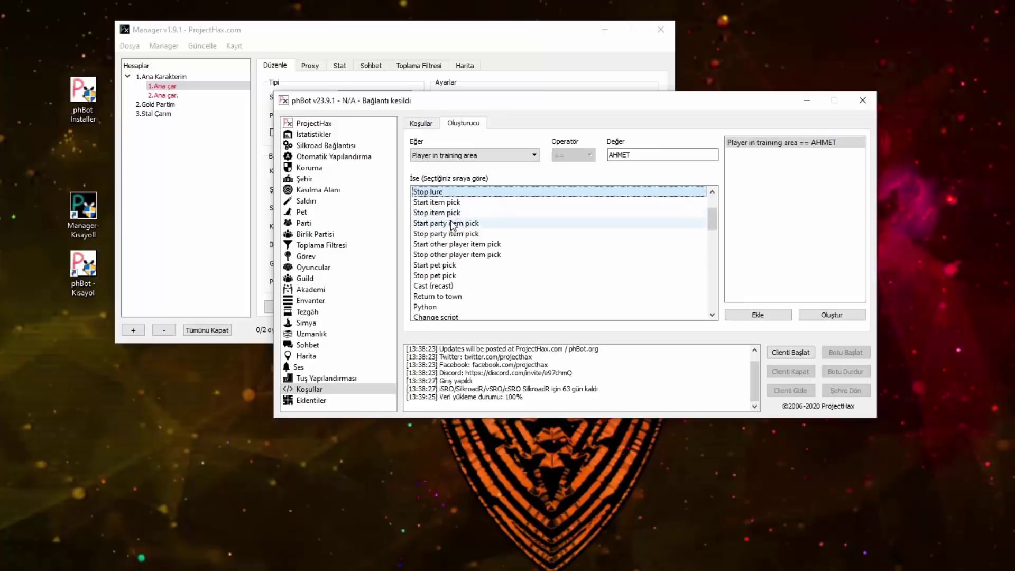
{"action": "scroll", "coordinate": [491, 230], "scroll_direction": "down", "scroll_amount": 2}
{"action": "scroll", "coordinate": [492, 232], "scroll_direction": "down", "scroll_amount": 3}
{"action": "left_click", "coordinate": [442, 246]}
{"action": "left_click", "coordinate": [443, 254]}
{"action": "scroll", "coordinate": [455, 254], "scroll_direction": "down", "scroll_amount": 1}
{"action": "left_click", "coordinate": [473, 255]}
{"action": "scroll", "coordinate": [476, 256], "scroll_direction": "down", "scroll_amount": 2}
{"action": "scroll", "coordinate": [476, 256], "scroll_direction": "down", "scroll_amount": 6}
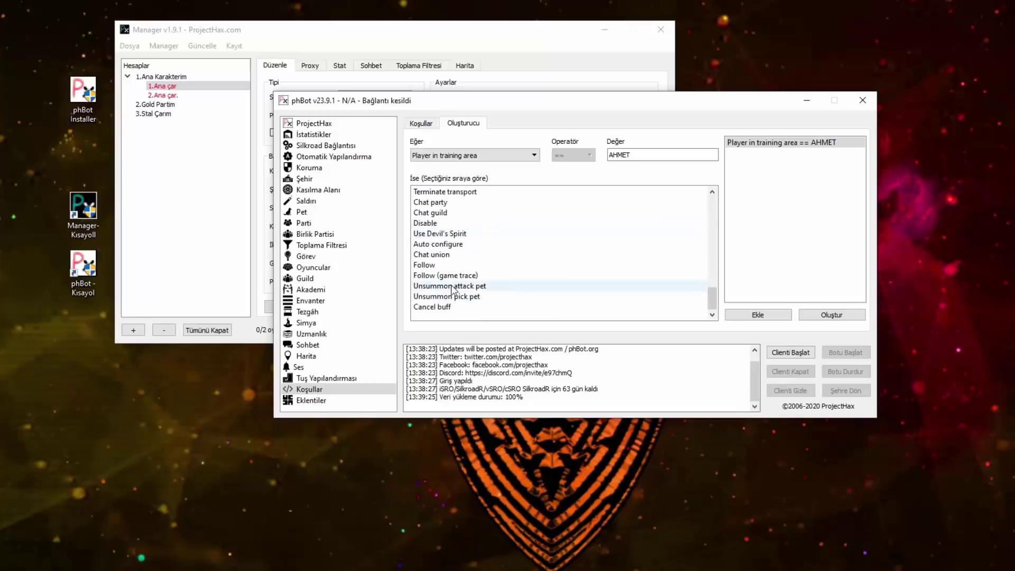
{"action": "scroll", "coordinate": [455, 286], "scroll_direction": "up", "scroll_amount": 10}
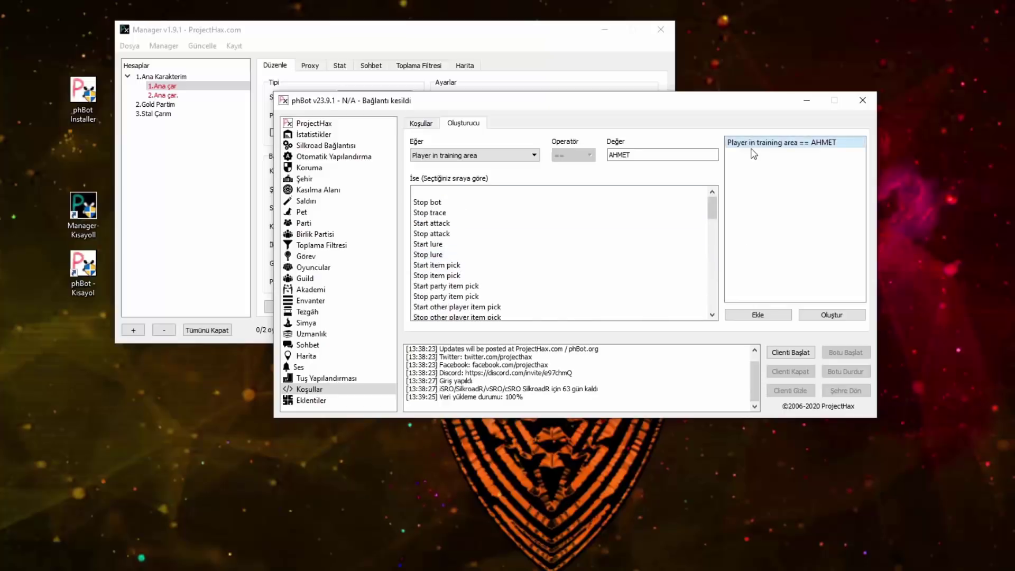
Step: Reselect Start attack with the AHMET condition and generate the condition with Oluştur
{"action": "left_click", "coordinate": [471, 223]}
{"action": "left_click", "coordinate": [805, 144]}
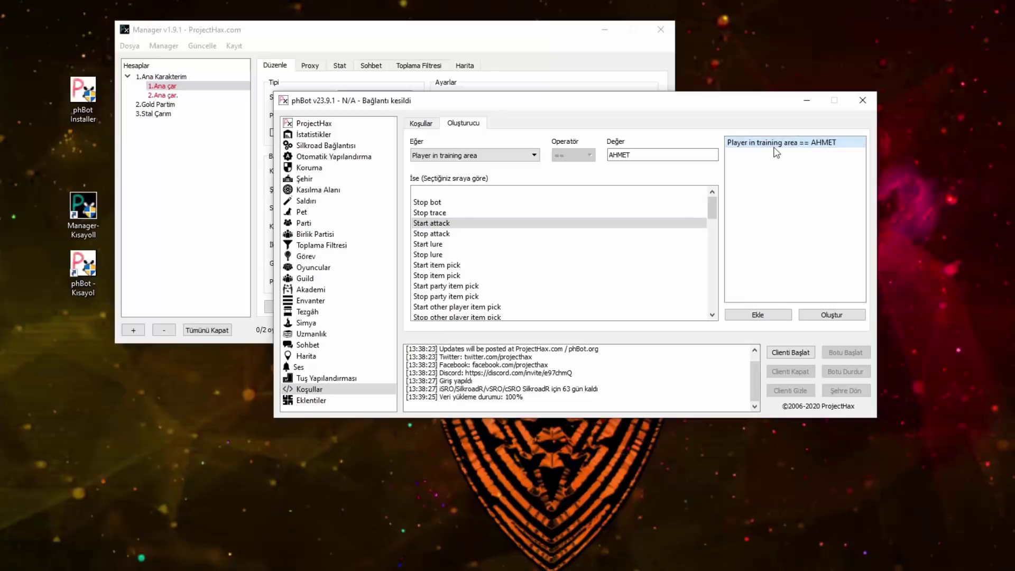
{"action": "left_click", "coordinate": [832, 315]}
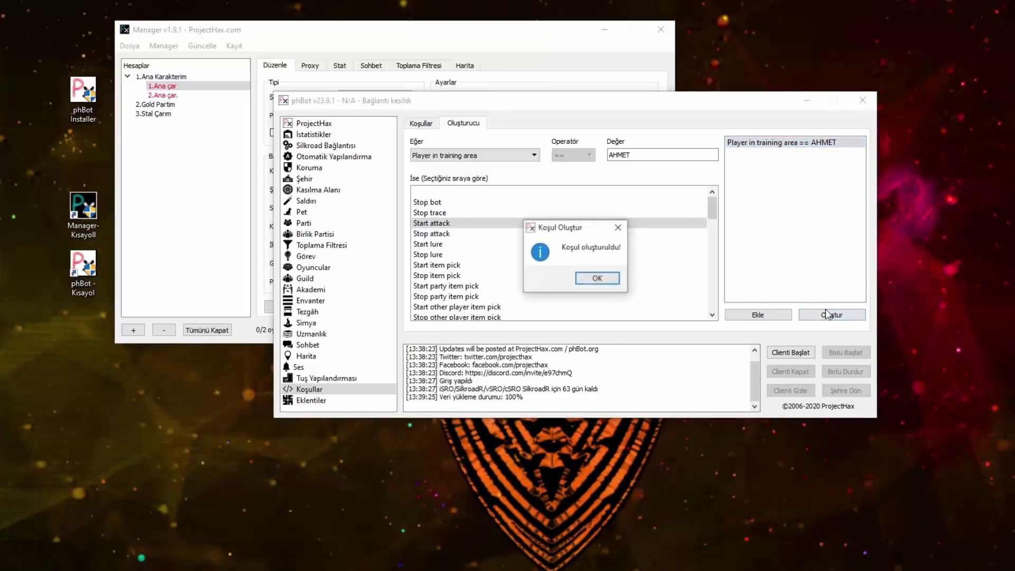
Step: Dismiss the confirmation and review the generated AHMET rule line in the Koşullar script
{"action": "left_click", "coordinate": [597, 279]}
{"action": "left_click", "coordinate": [421, 123]}
{"action": "left_click", "coordinate": [574, 196]}
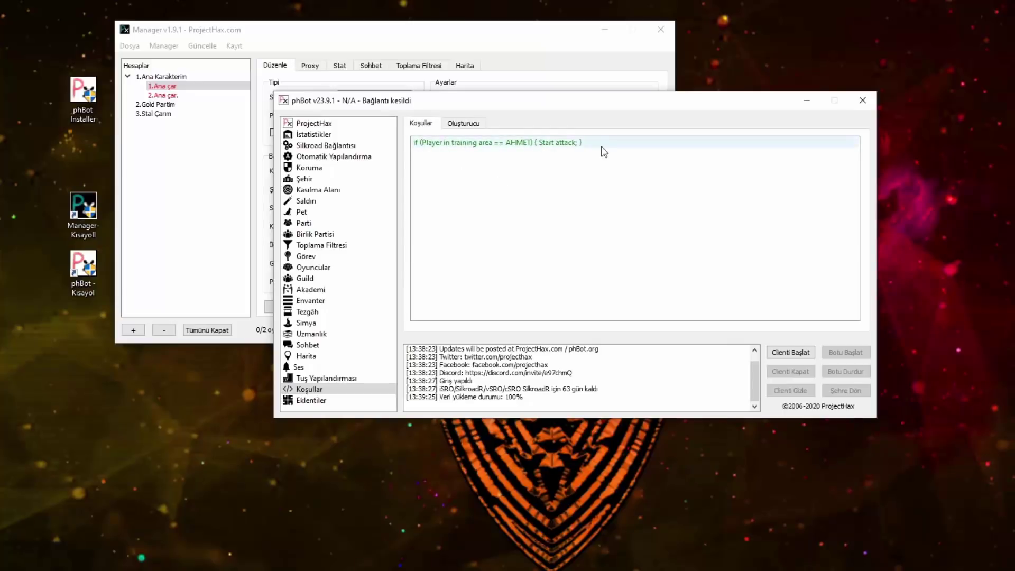
{"action": "left_click", "coordinate": [570, 144]}
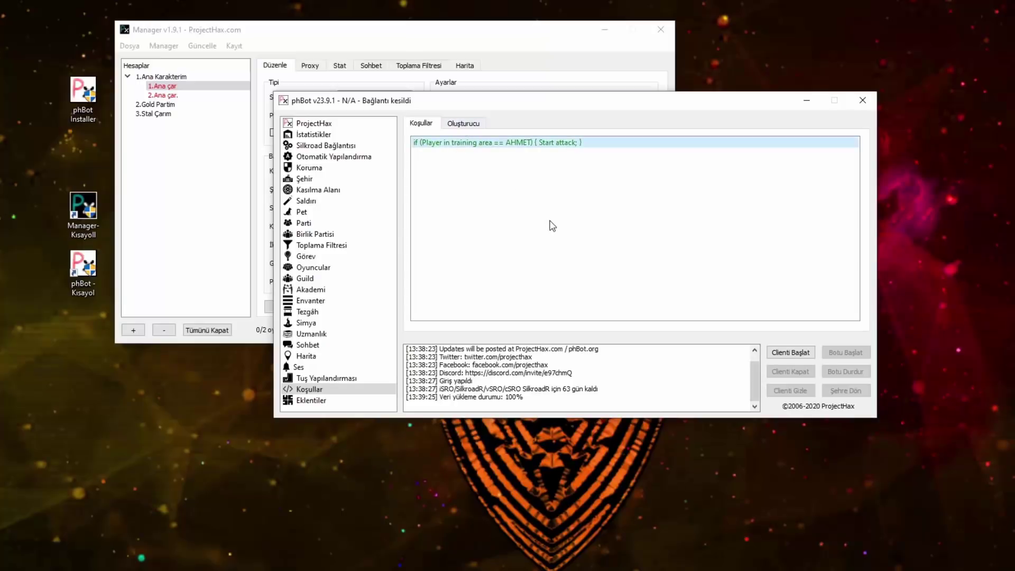
Step: Check the Oluşturucu condition-type list unchanged, return to the script, then open Eklentiler
{"action": "left_click", "coordinate": [464, 122]}
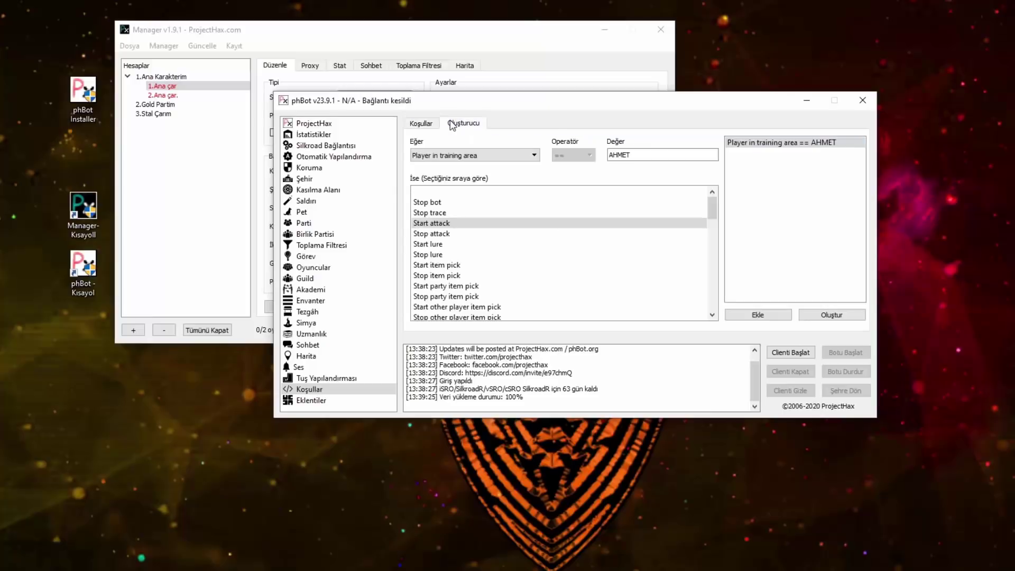
{"action": "left_click", "coordinate": [509, 157]}
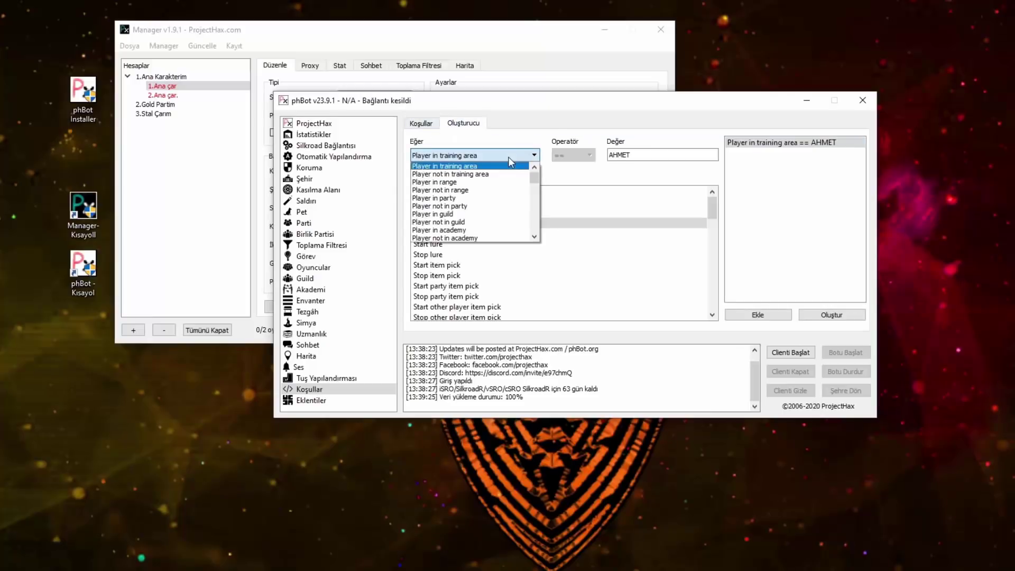
{"action": "left_click", "coordinate": [449, 252]}
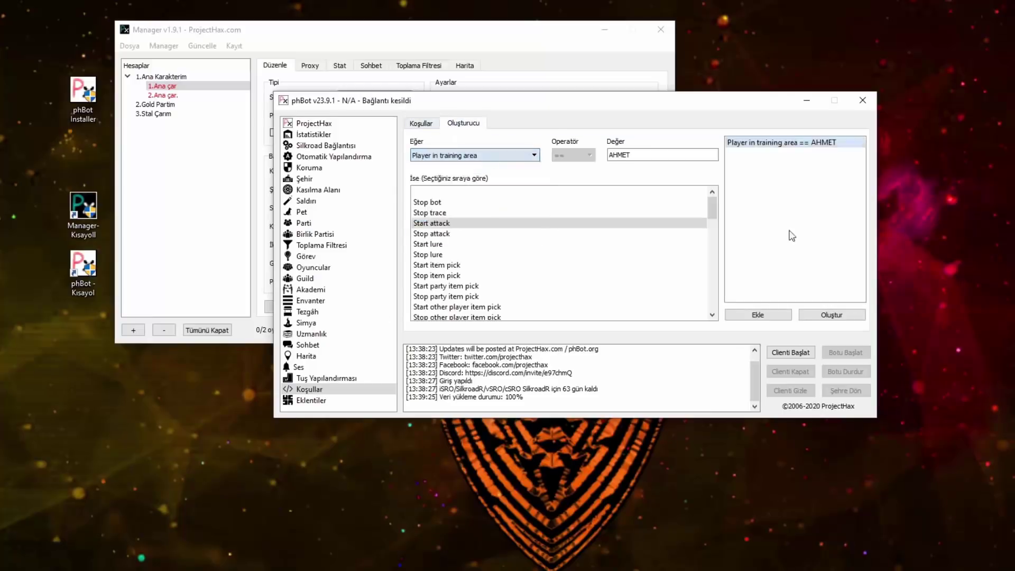
{"action": "left_click", "coordinate": [420, 123]}
{"action": "left_click", "coordinate": [322, 401]}
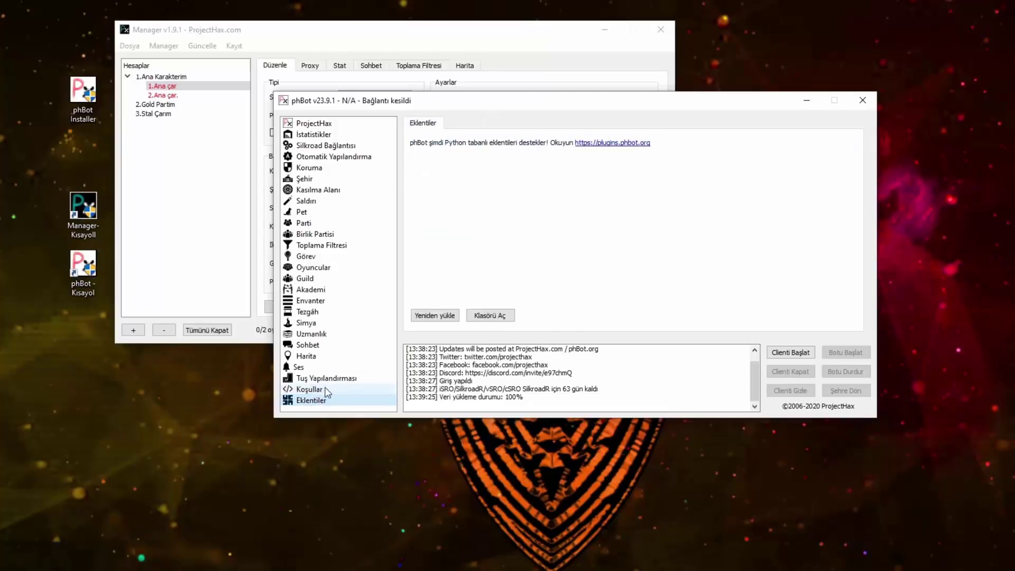
Step: Switch between Koşullar and Eklentiler, ending on Koşullar, then open Otomatik Yapılandırma
{"action": "left_click", "coordinate": [327, 391]}
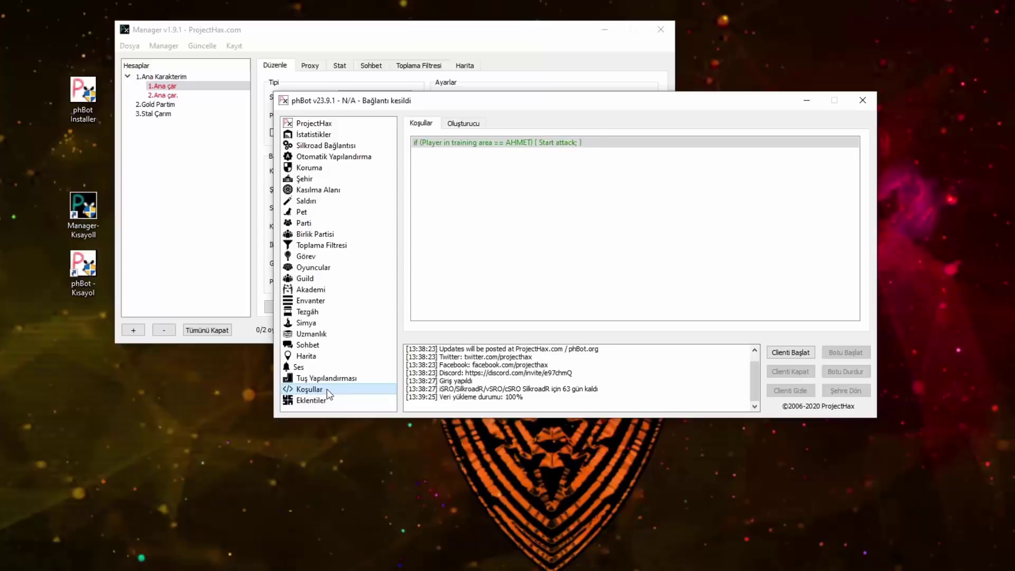
{"action": "left_click", "coordinate": [320, 401]}
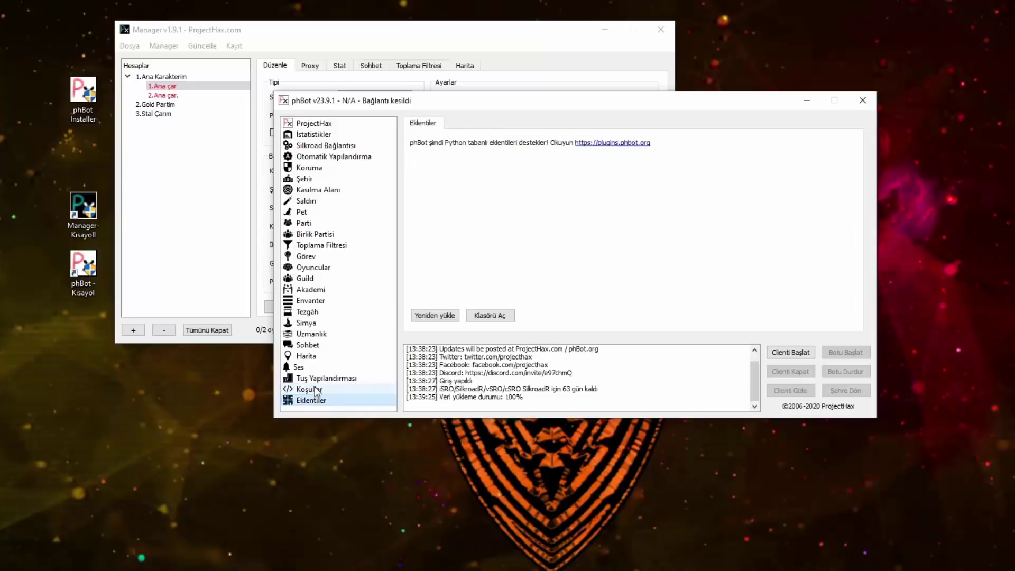
{"action": "left_click", "coordinate": [315, 389]}
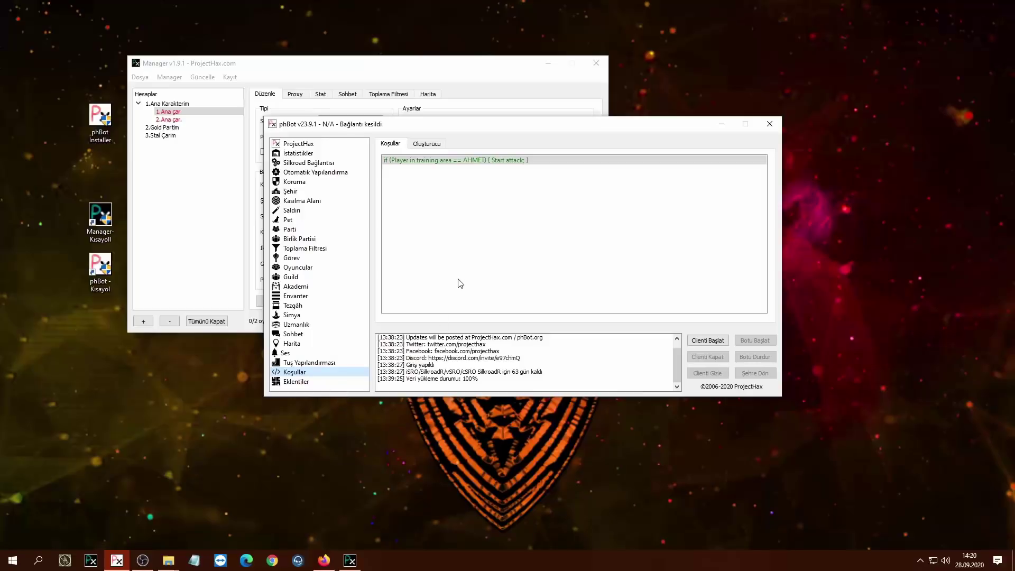
{"action": "left_click", "coordinate": [343, 172]}
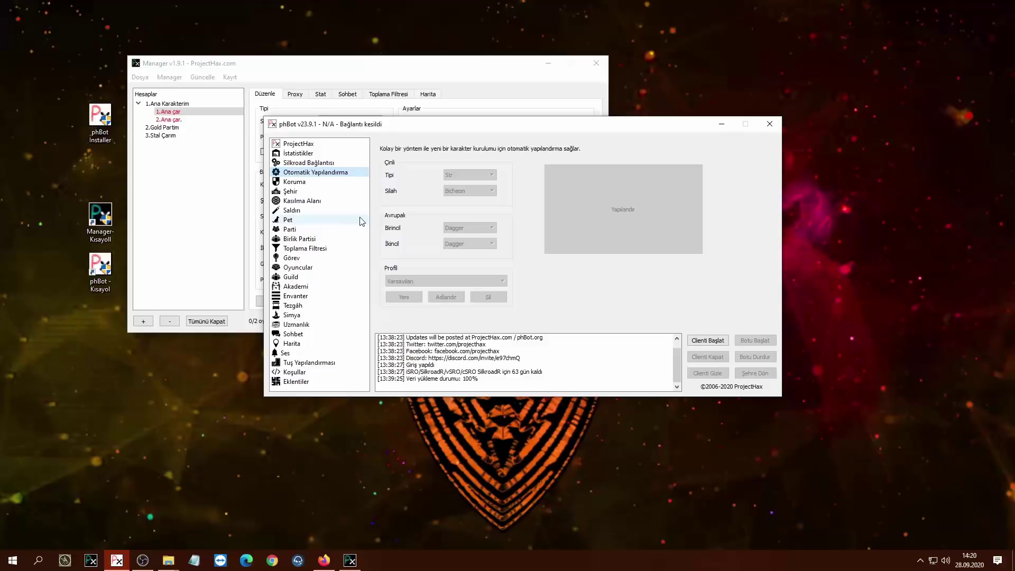